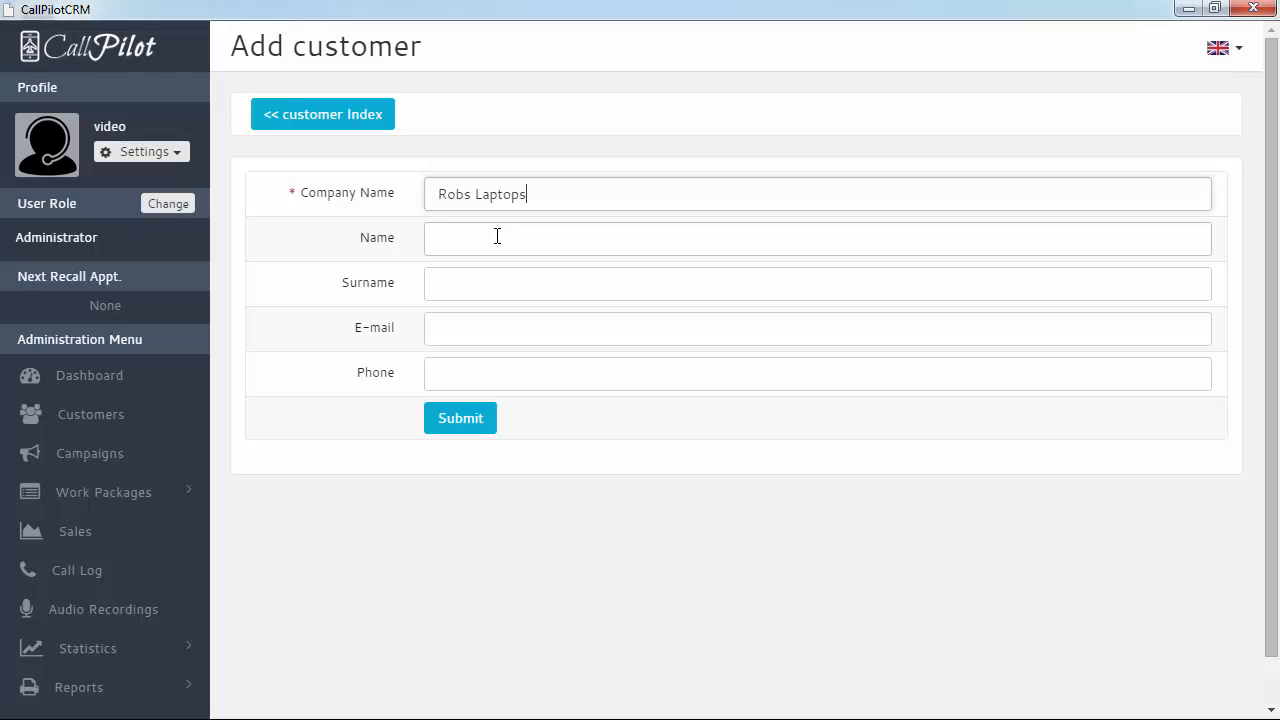
# Fill in the contact's first name and surname from the autocomplete suggestions
pyautogui.click(497, 236)
pyautogui.write('Rob')
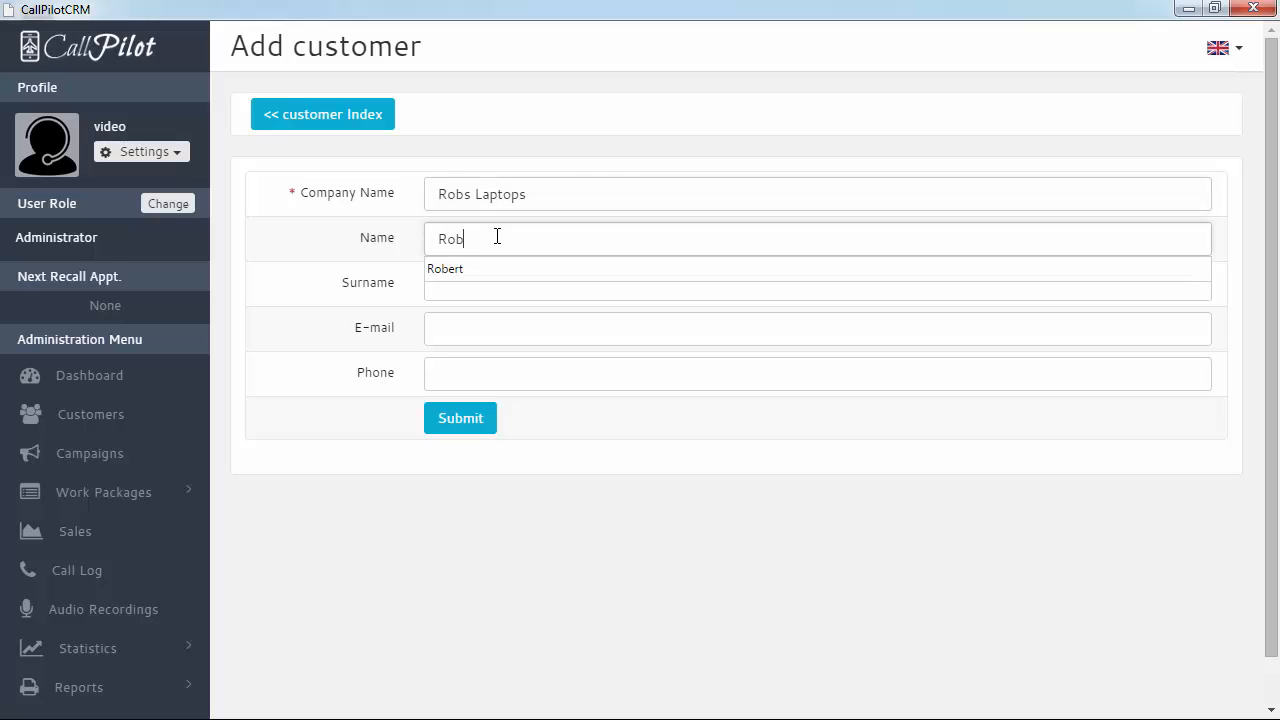
pyautogui.press('Down')
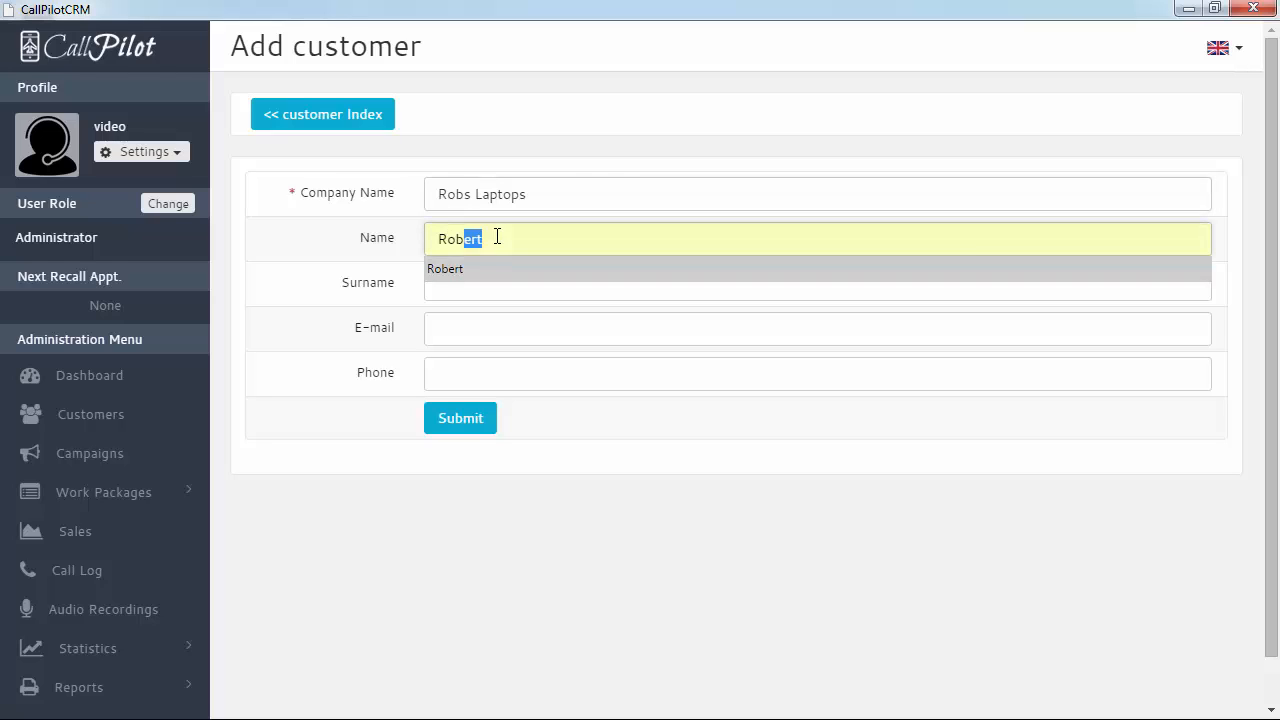
pyautogui.press('Tab')
pyautogui.write('Lap')
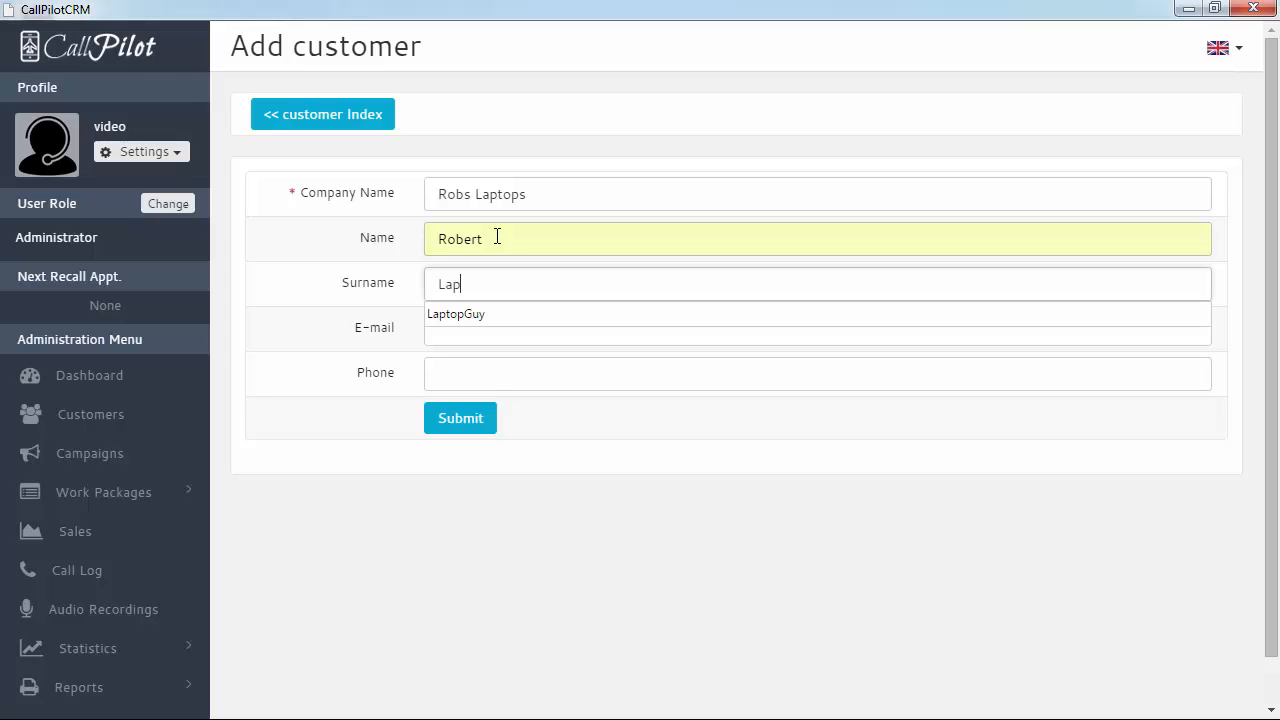
pyautogui.press('Down')
pyautogui.press('Return')
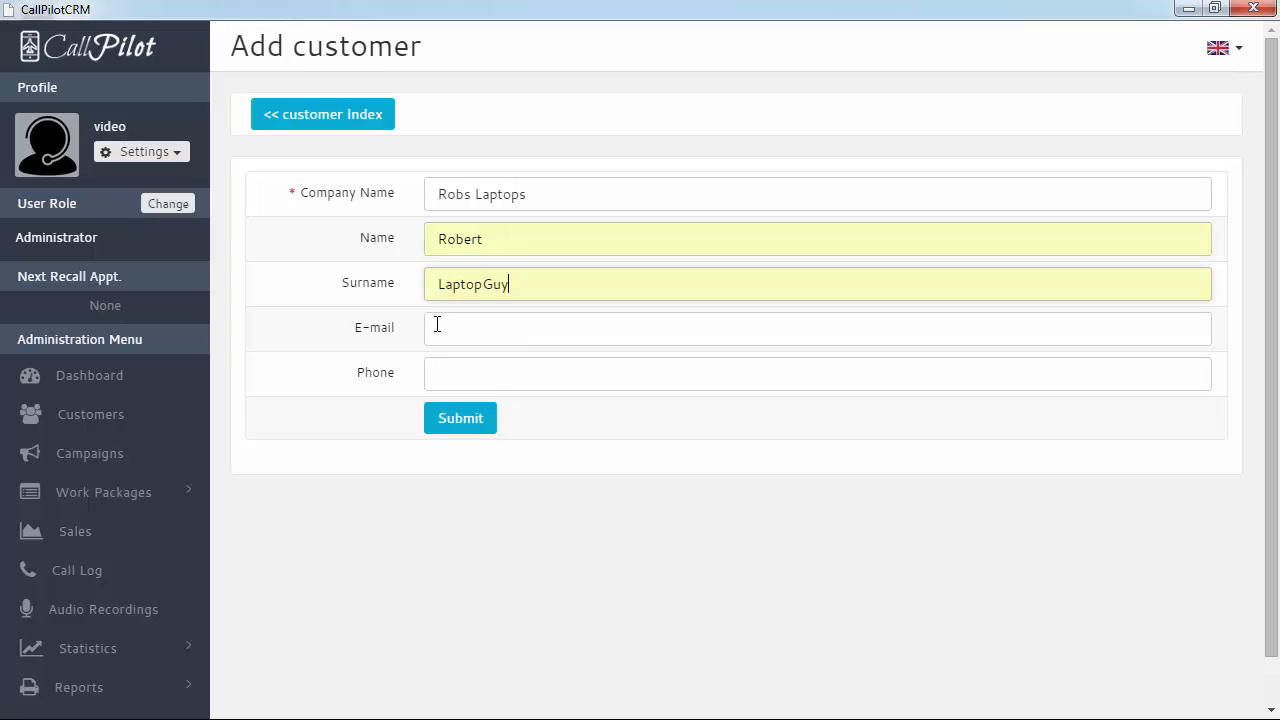
# Enter the contact's e-mail and phone number and save the Robs Laptops customer
pyautogui.click(515, 336)
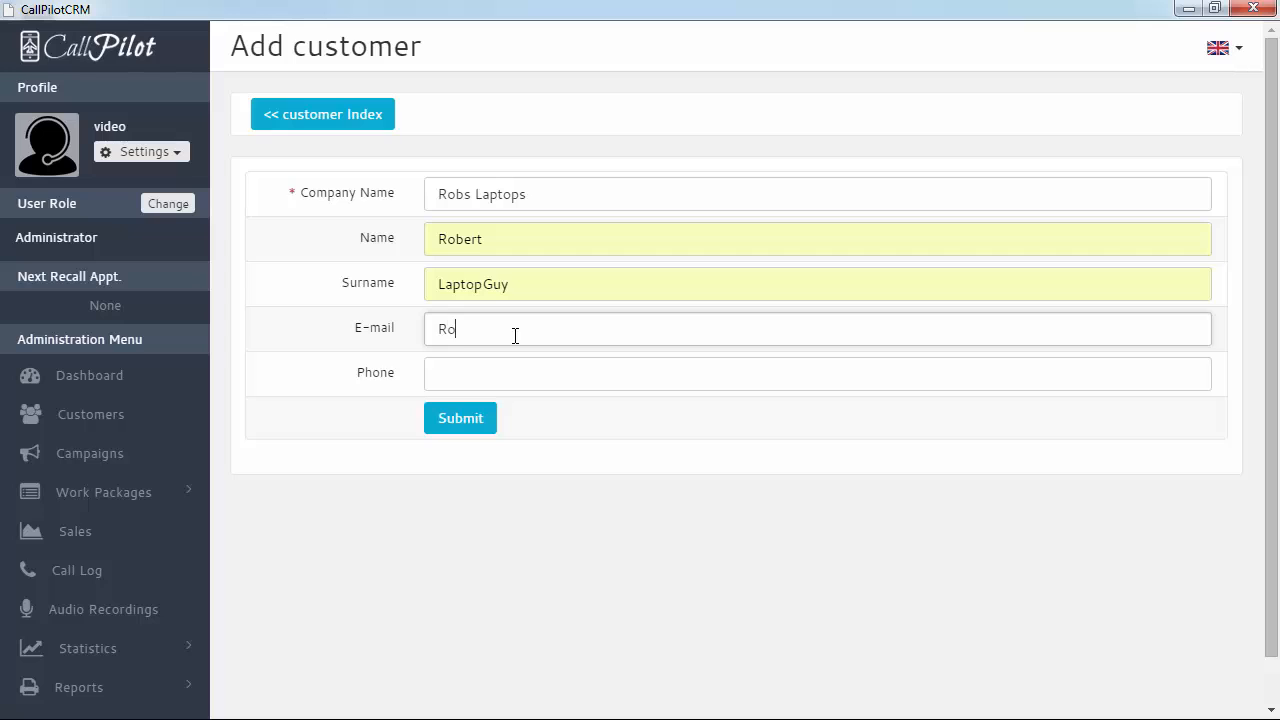
pyautogui.press('Tab')
pyautogui.write('123456')
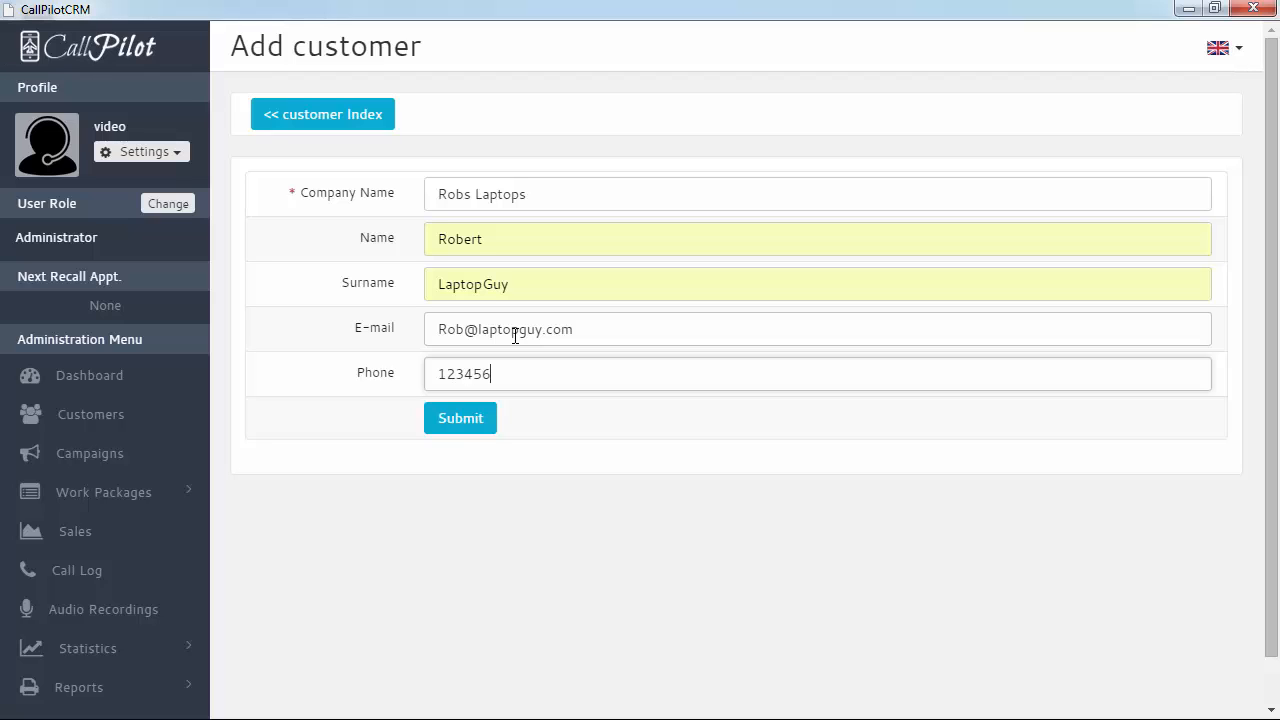
pyautogui.write('78')
pyautogui.click(455, 428)
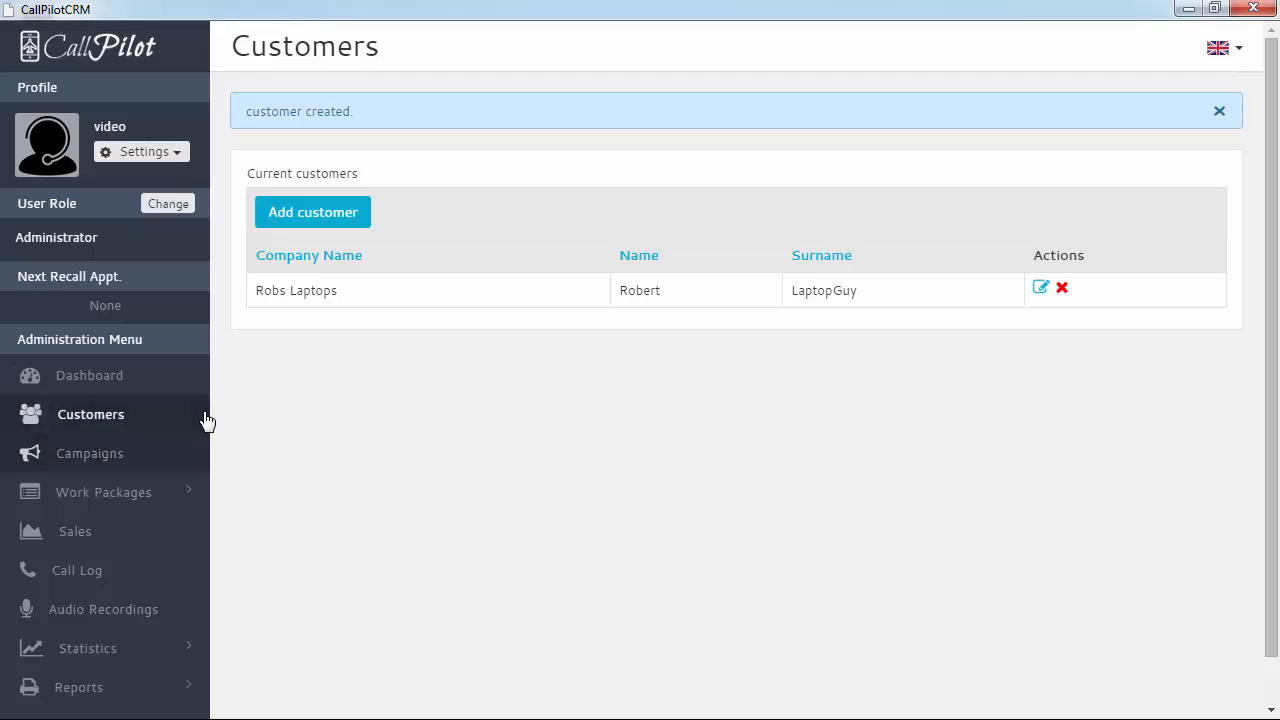
# Start a new campaign for customer Robs Laptops titled 'New Laptop Campaign'
pyautogui.click(105, 455)
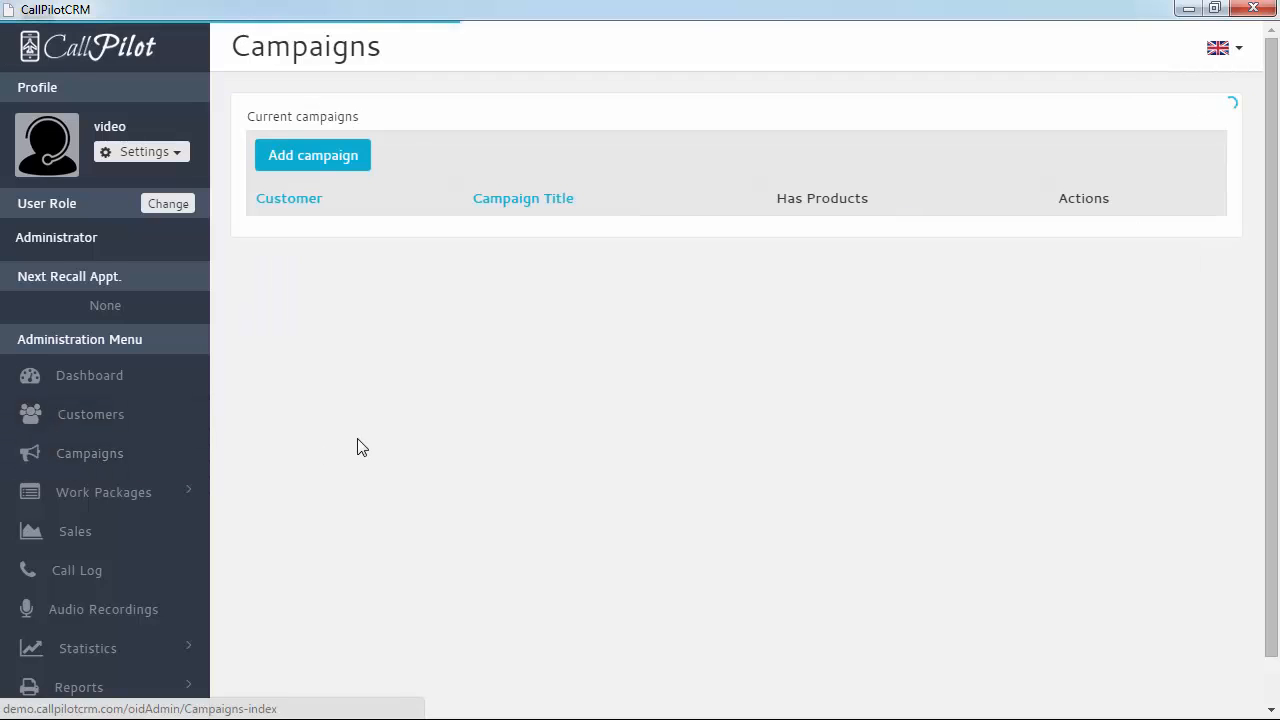
pyautogui.click(313, 160)
pyautogui.click(506, 197)
pyautogui.click(493, 243)
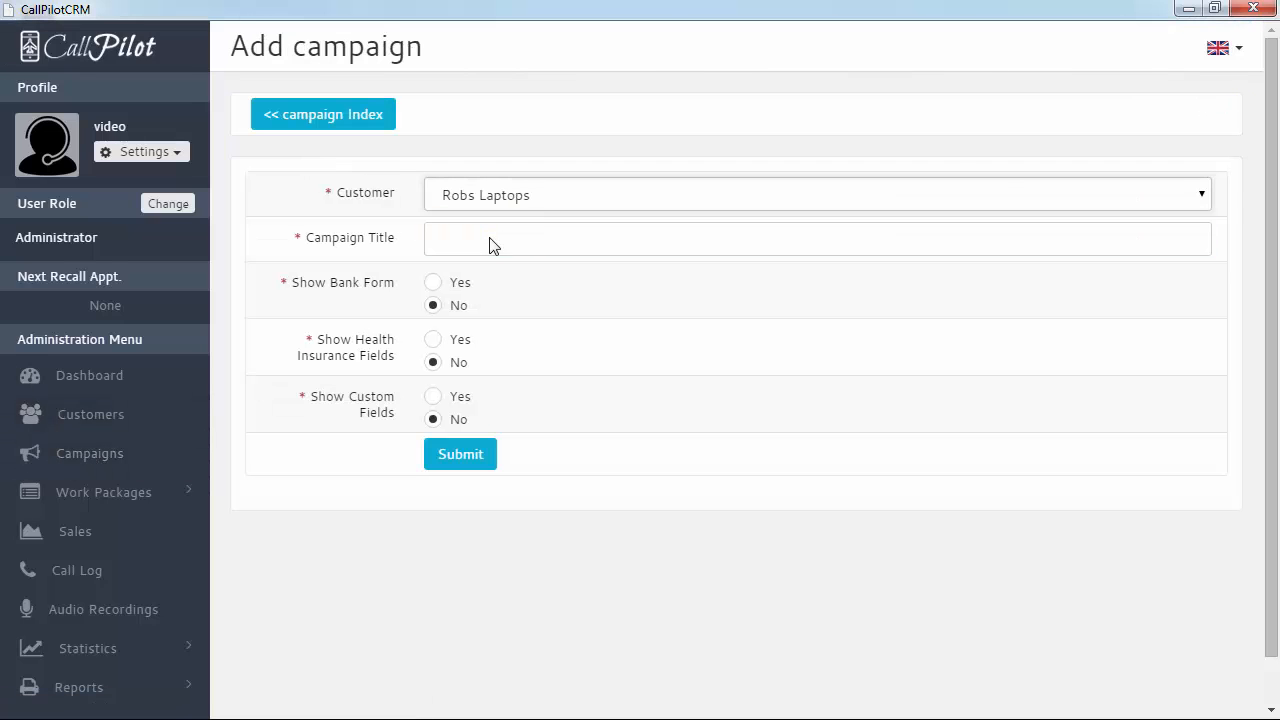
pyautogui.click(466, 238)
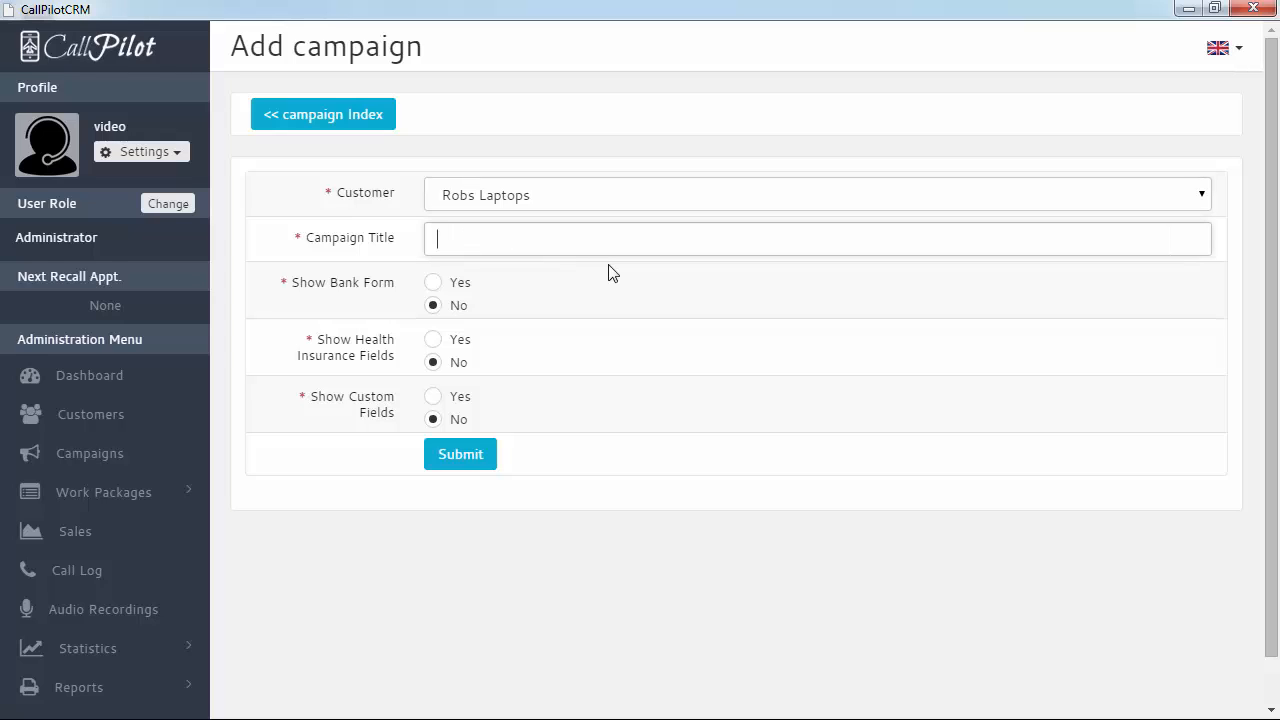
pyautogui.write('New')
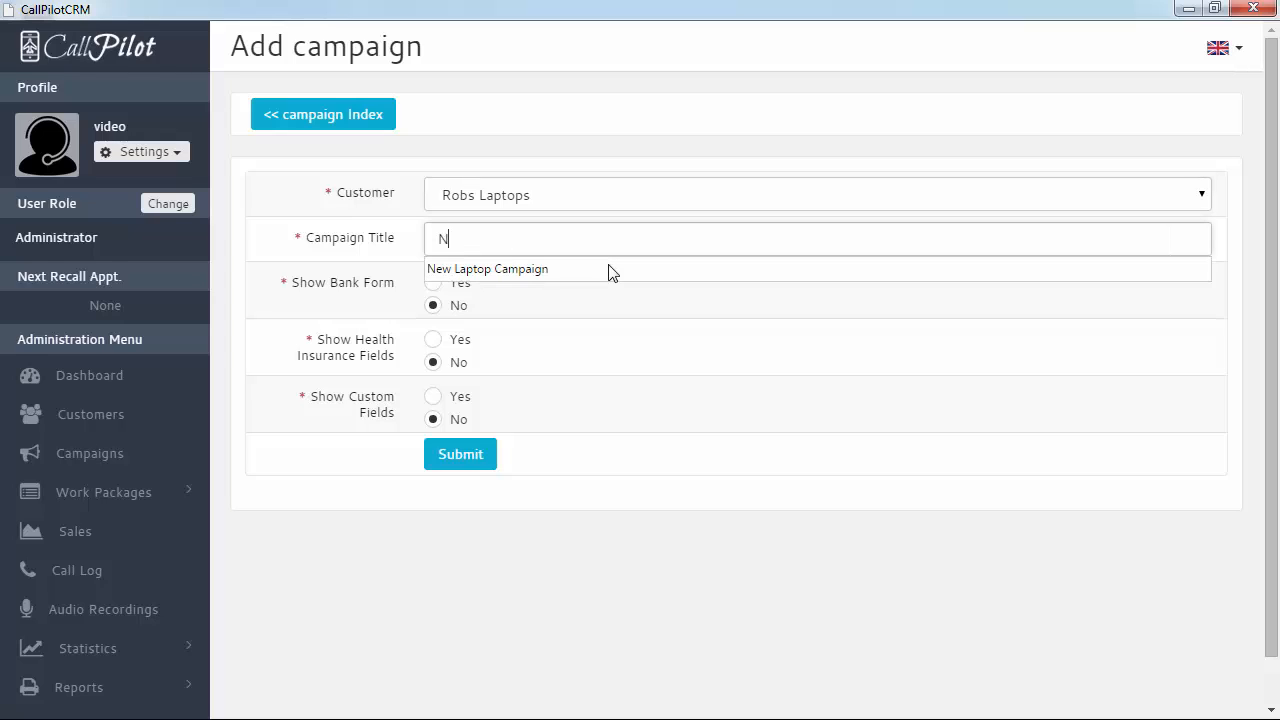
pyautogui.click(608, 268)
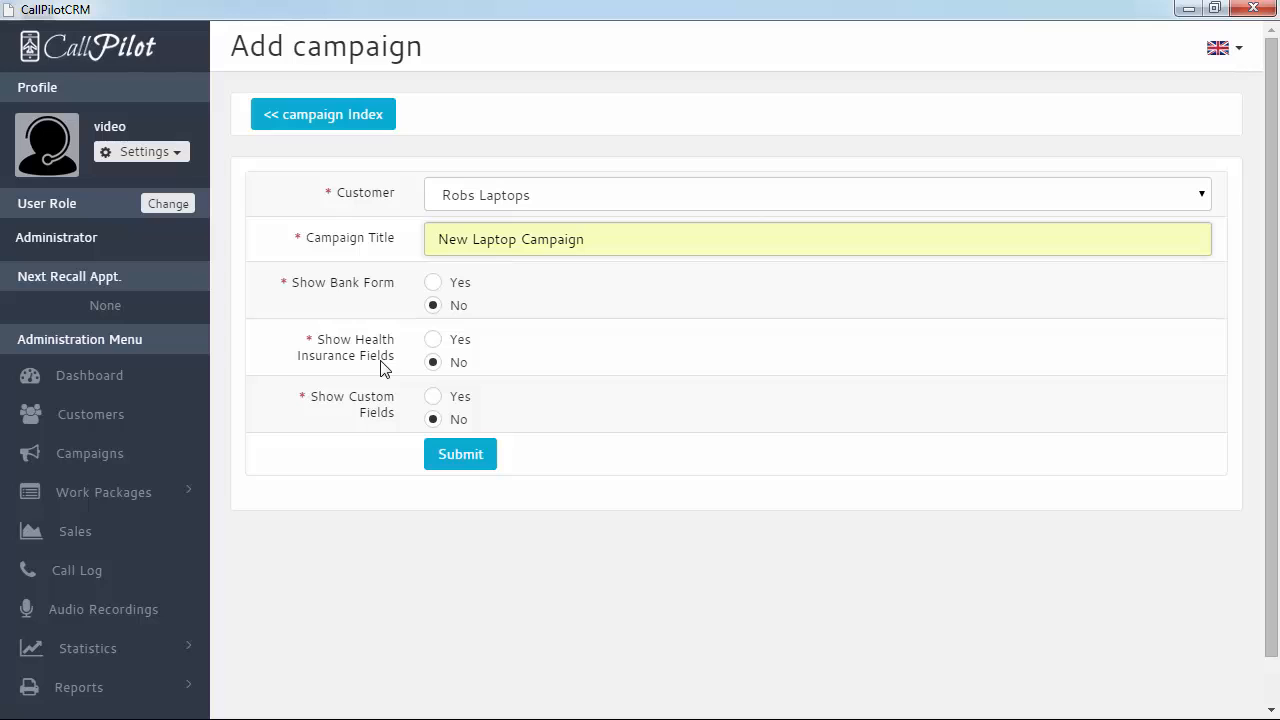
# Set Show Bank Form and Show Custom Fields to Yes and save the campaign
pyautogui.click(433, 283)
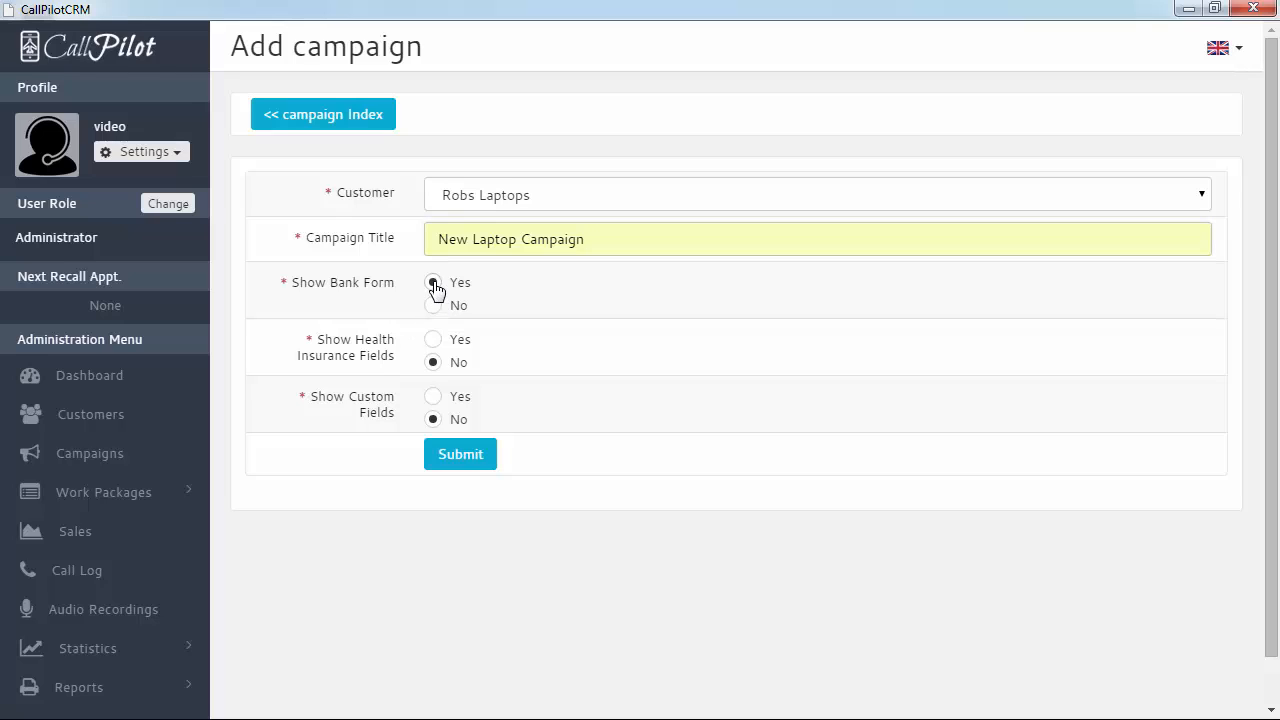
pyautogui.click(435, 398)
pyautogui.click(455, 452)
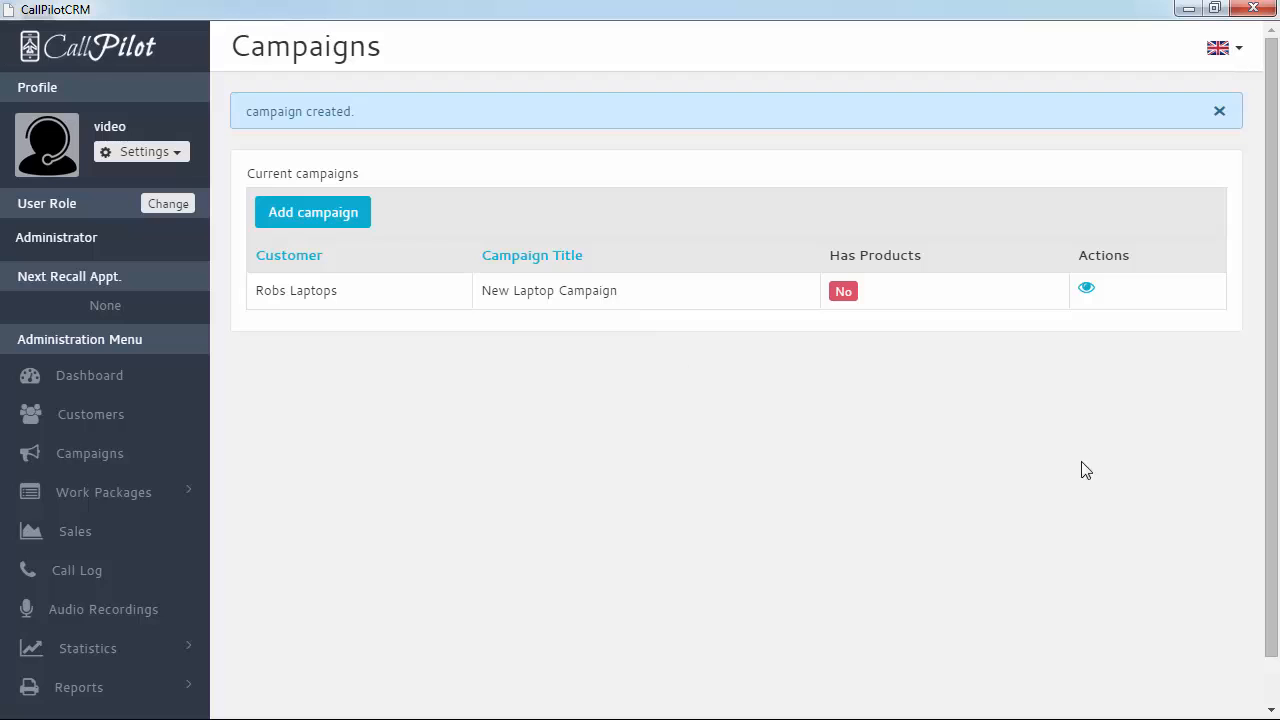
# Open New Laptop Campaign's overview and its Current Product Definitions
pyautogui.click(1087, 290)
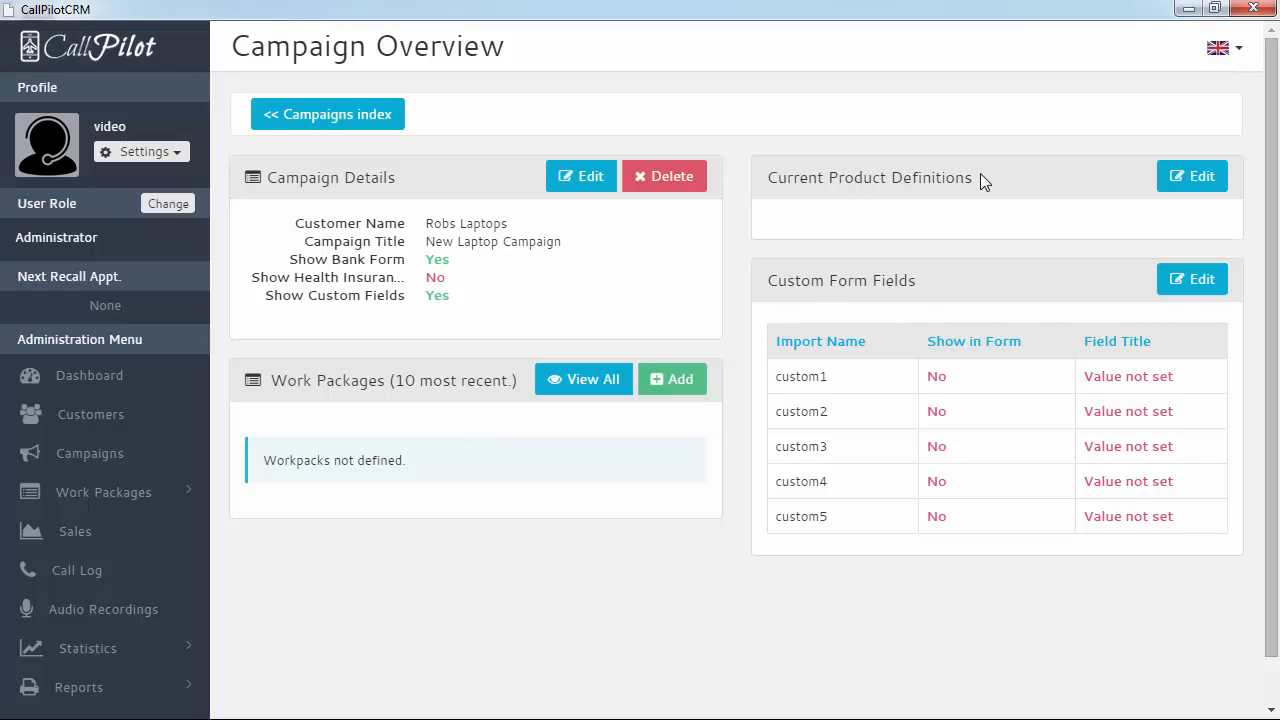
pyautogui.moveTo(770, 178); pyautogui.dragTo(1051, 194)
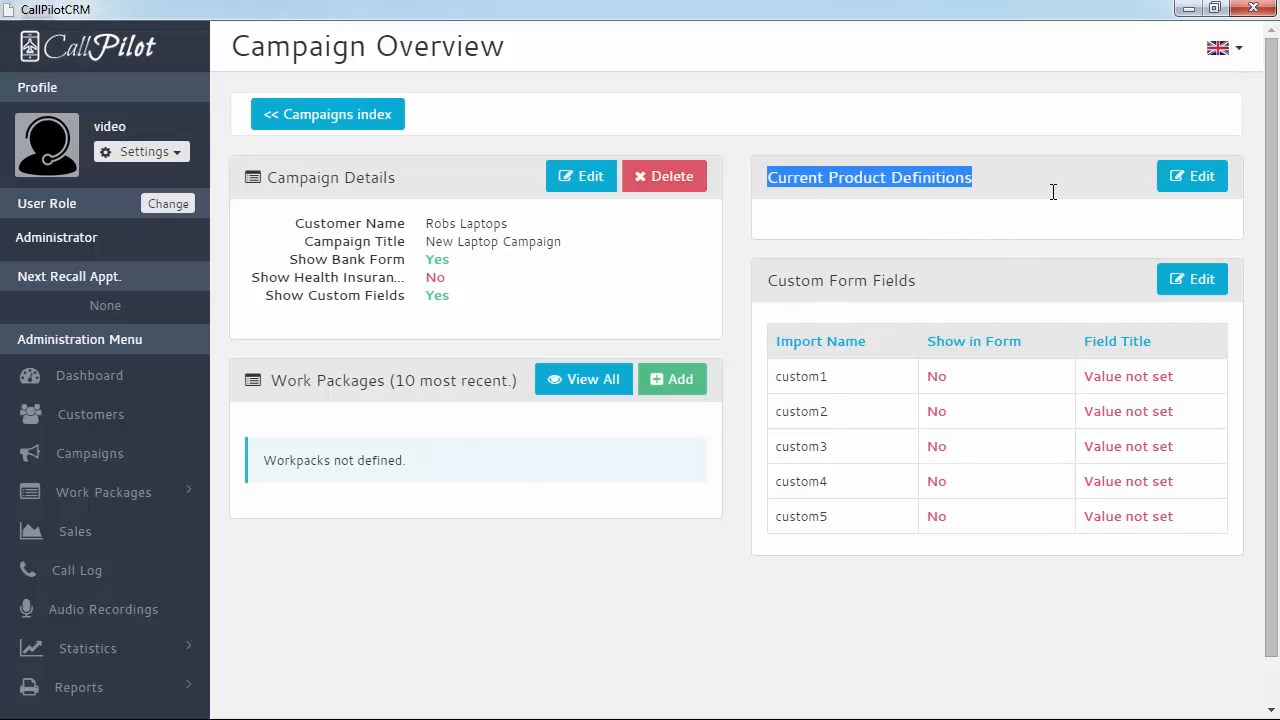
pyautogui.click(1020, 211)
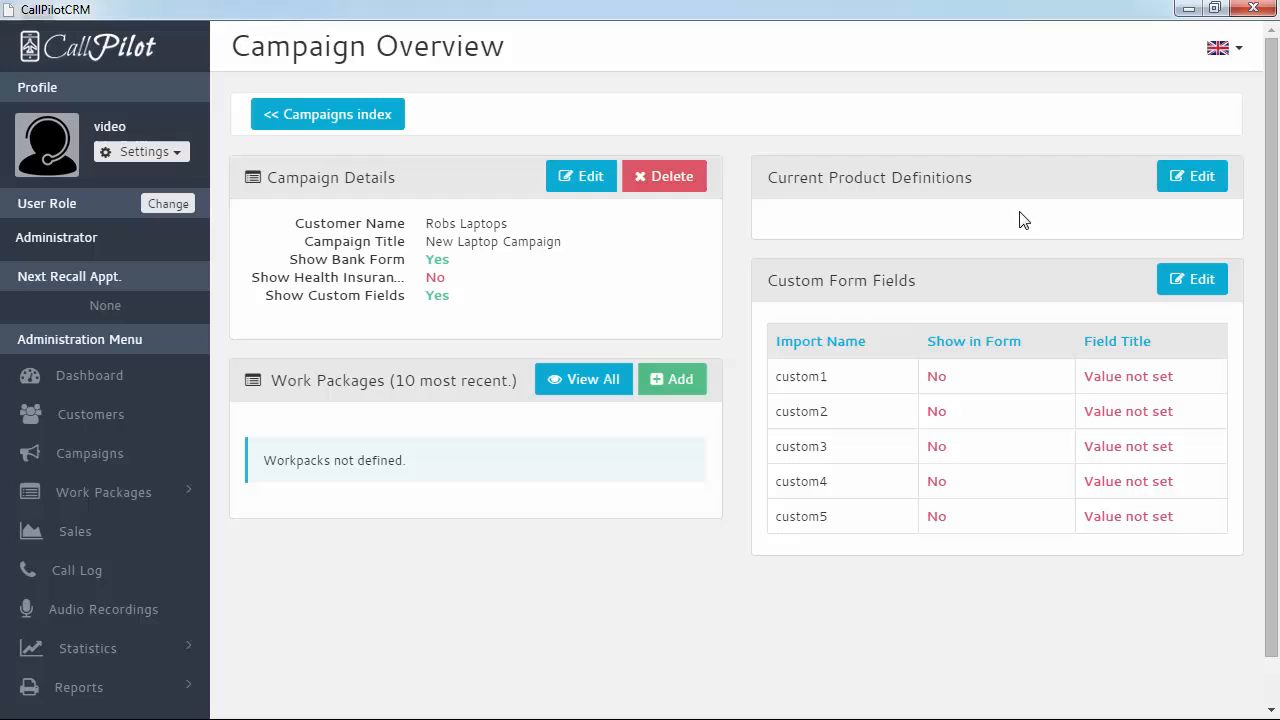
pyautogui.click(1188, 180)
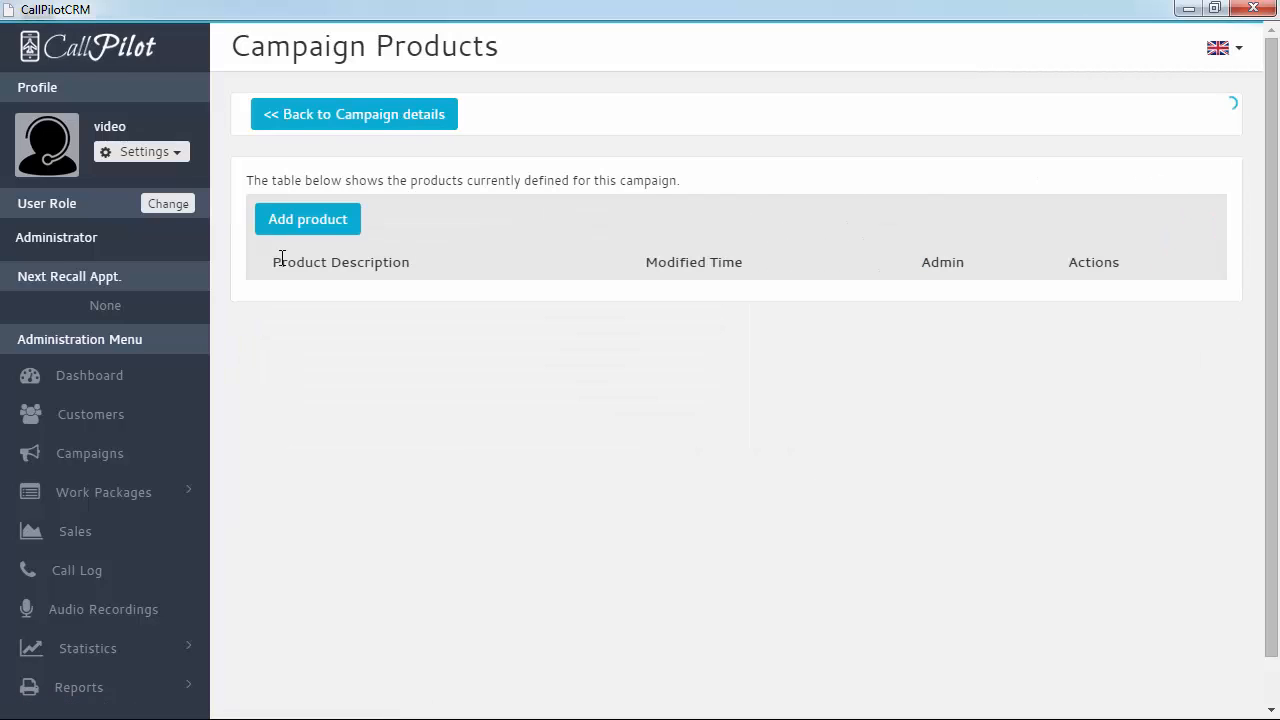
# Add the products Super Laptop, Mega Laptop and Standard Laptop
pyautogui.click(286, 228)
pyautogui.write('Su')
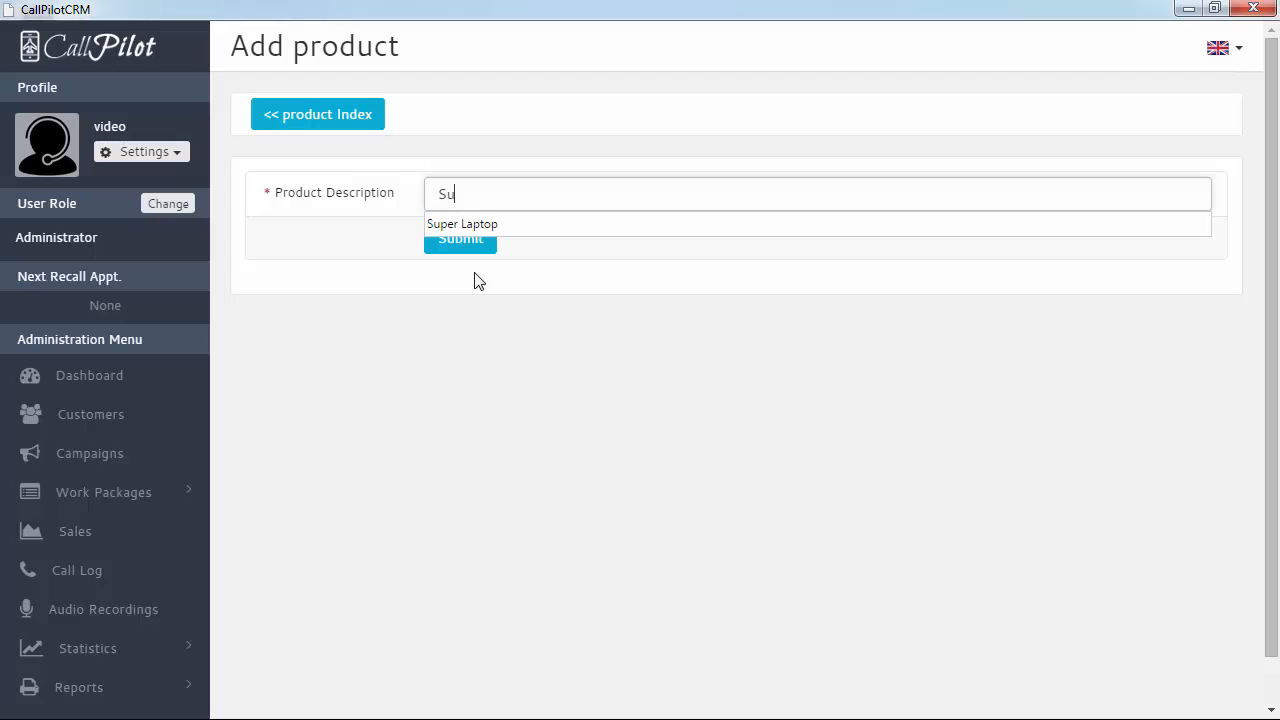
pyautogui.press('Down')
pyautogui.press('Return')
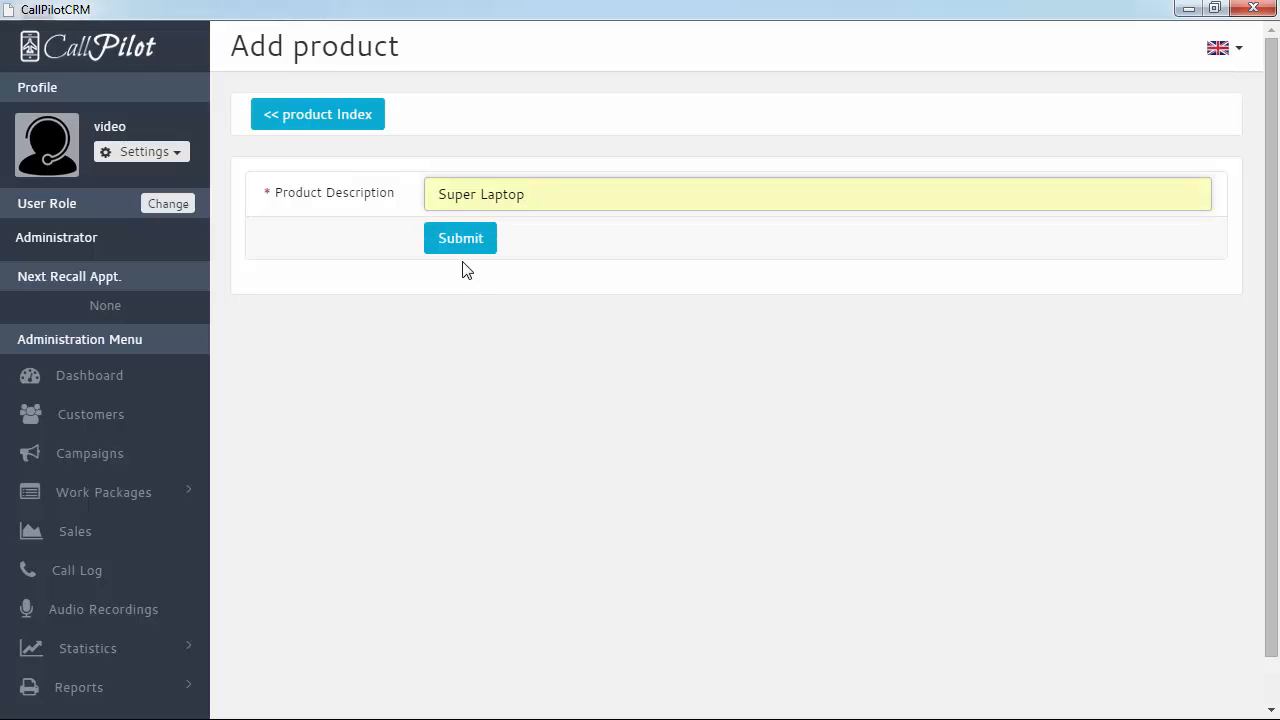
pyautogui.click(466, 243)
pyautogui.click(280, 277)
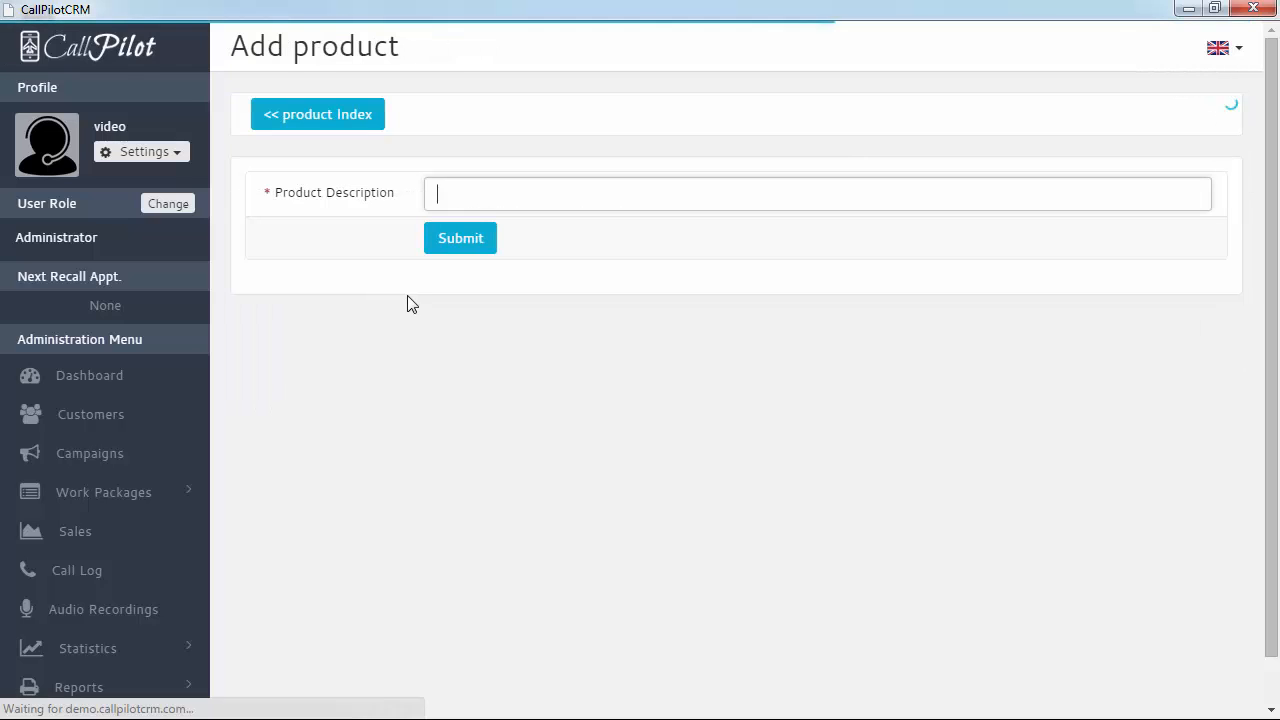
pyautogui.write('Me')
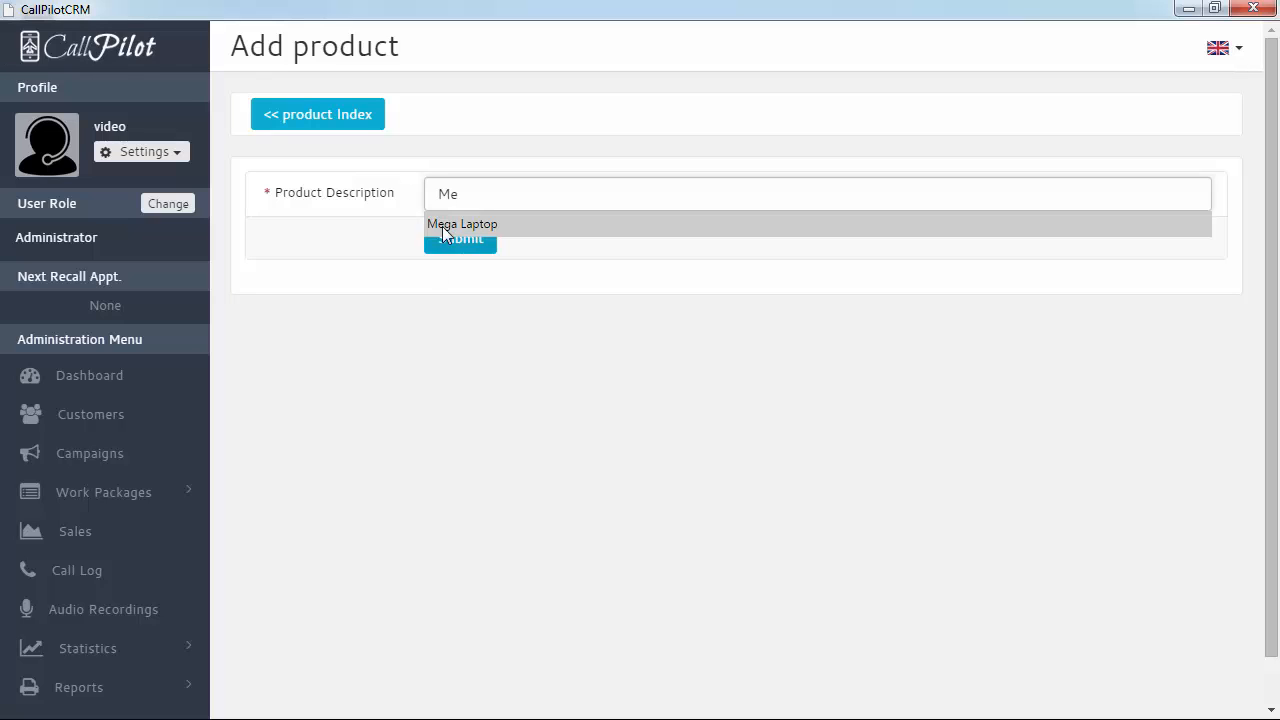
pyautogui.click(442, 224)
pyautogui.click(462, 248)
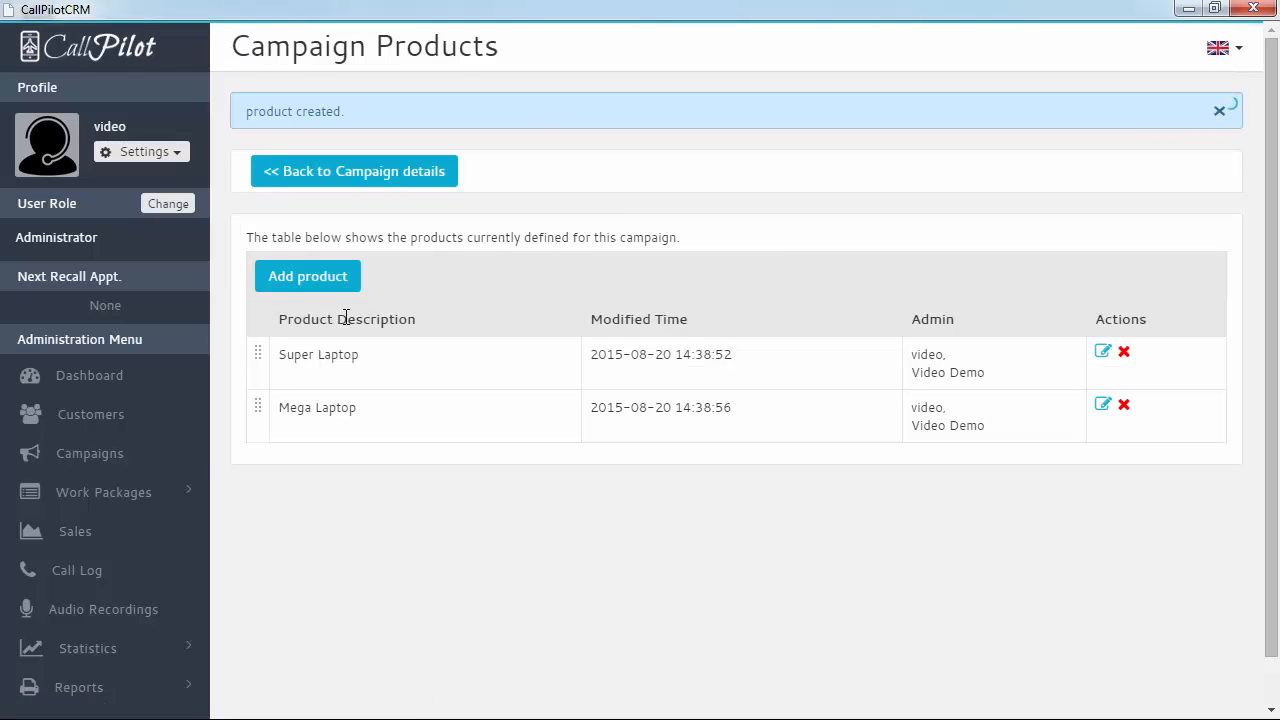
pyautogui.click(312, 290)
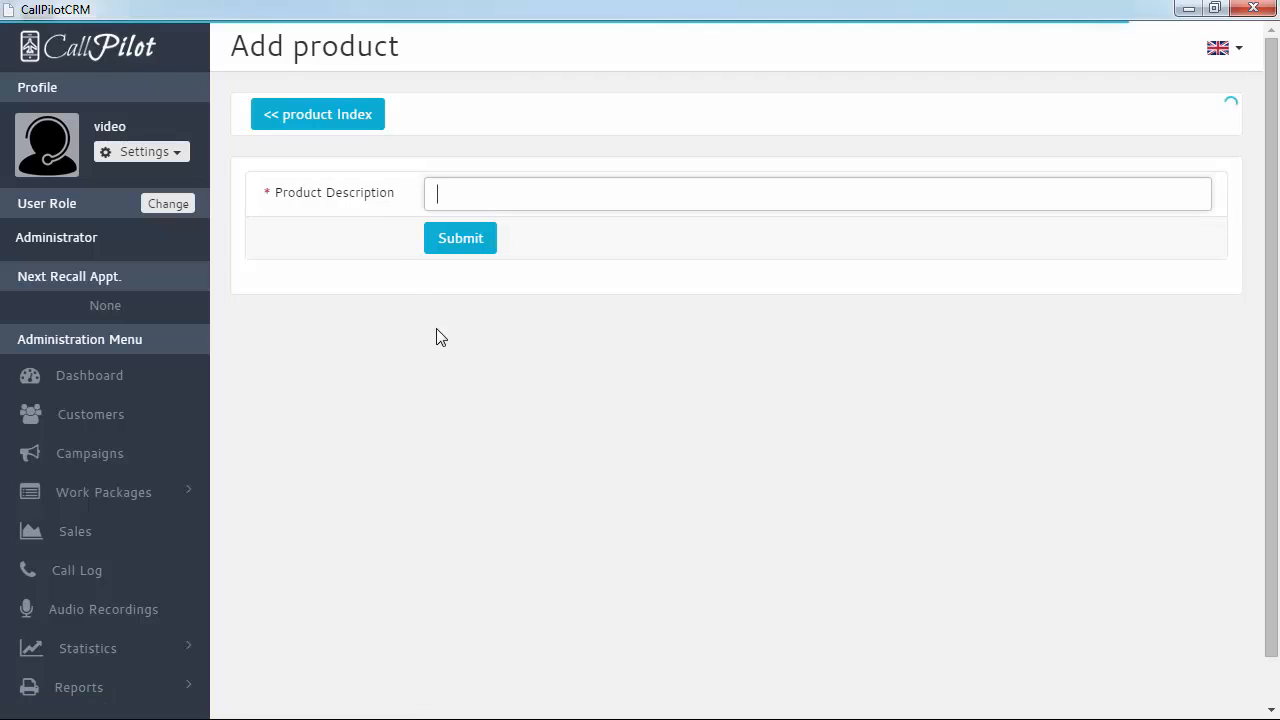
pyautogui.write('Stan')
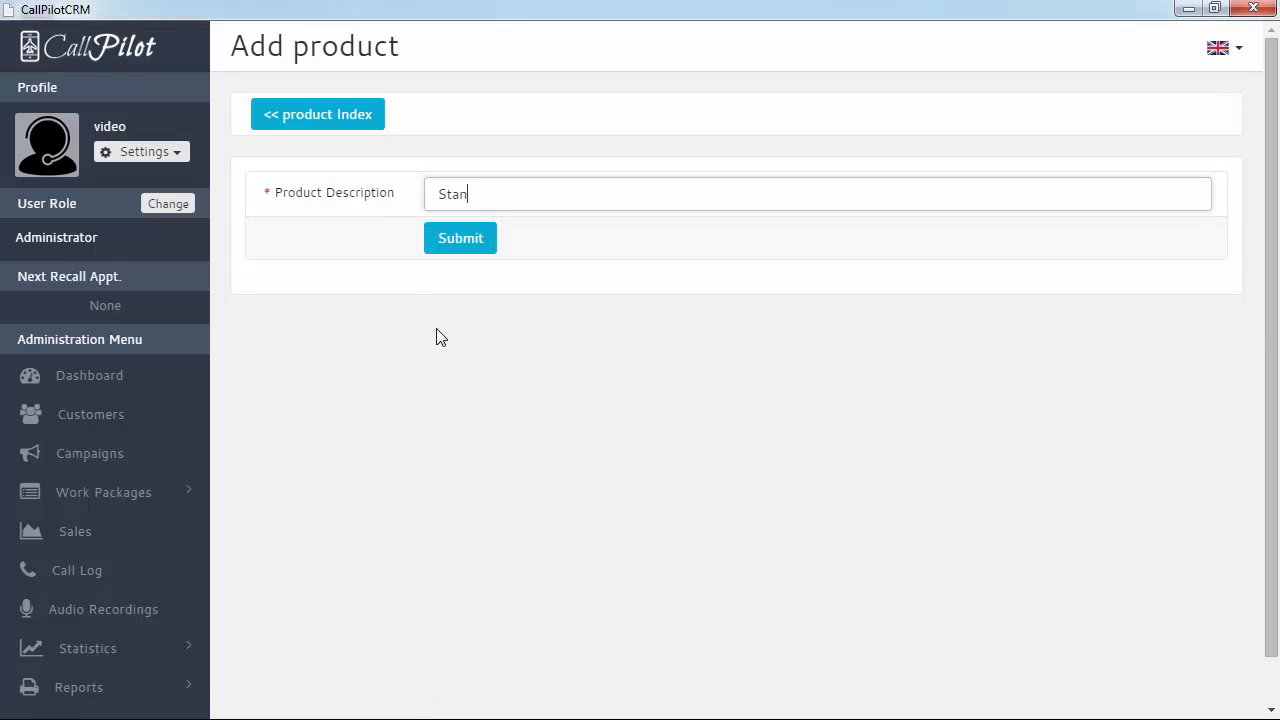
pyautogui.write('dard Laptop')
pyautogui.click(442, 248)
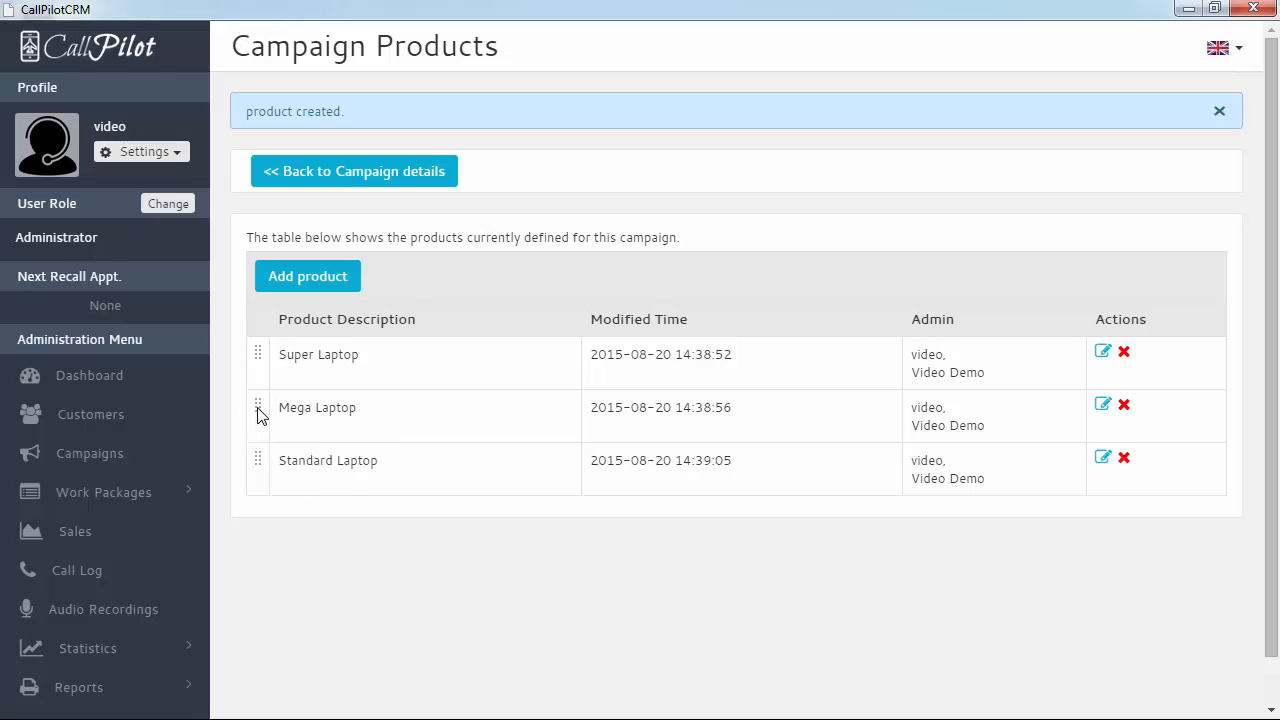
# Move Mega Laptop to the top of the product list and return to campaign details
pyautogui.moveTo(257, 410); pyautogui.dragTo(259, 362)
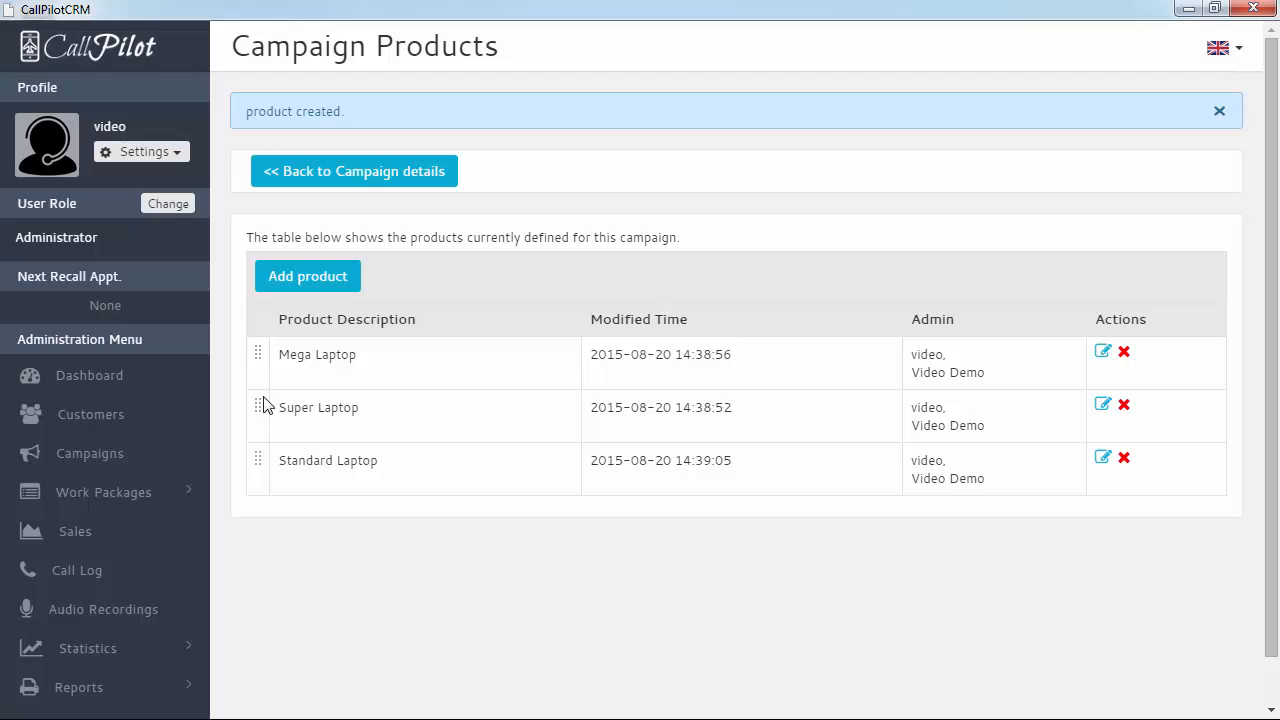
pyautogui.moveTo(265, 405)
pyautogui.mouseDown()
pyautogui.moveTo(260, 434)
pyautogui.moveTo(262, 410)
pyautogui.mouseUp()
pyautogui.click(345, 176)
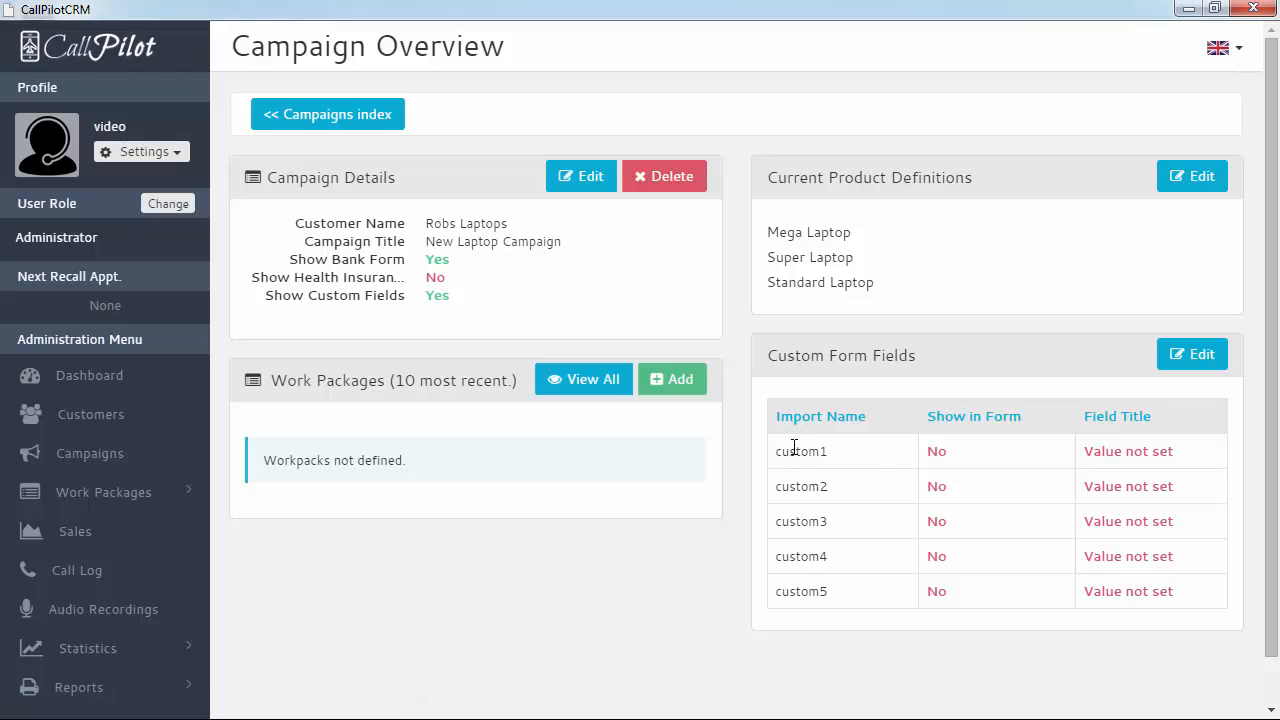
# Title custom field custom1 'Current Laptop', show it in the form, and return to the overview
pyautogui.click(1200, 357)
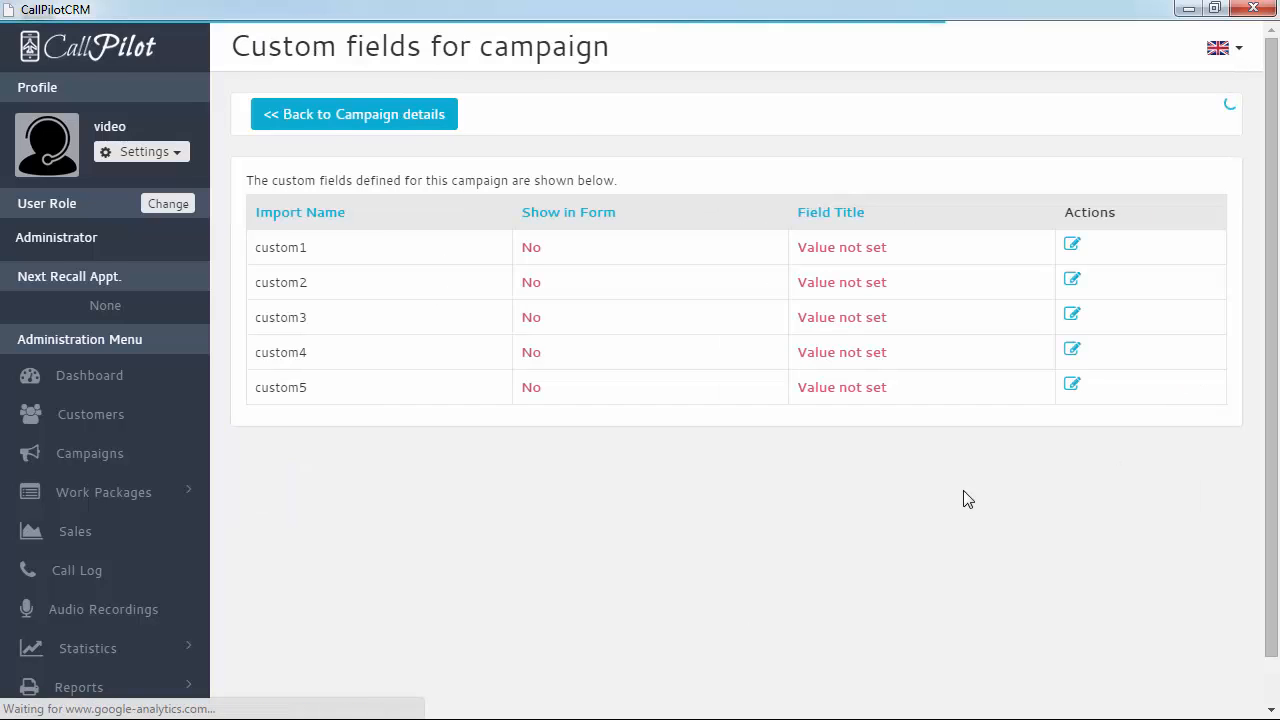
pyautogui.click(1073, 247)
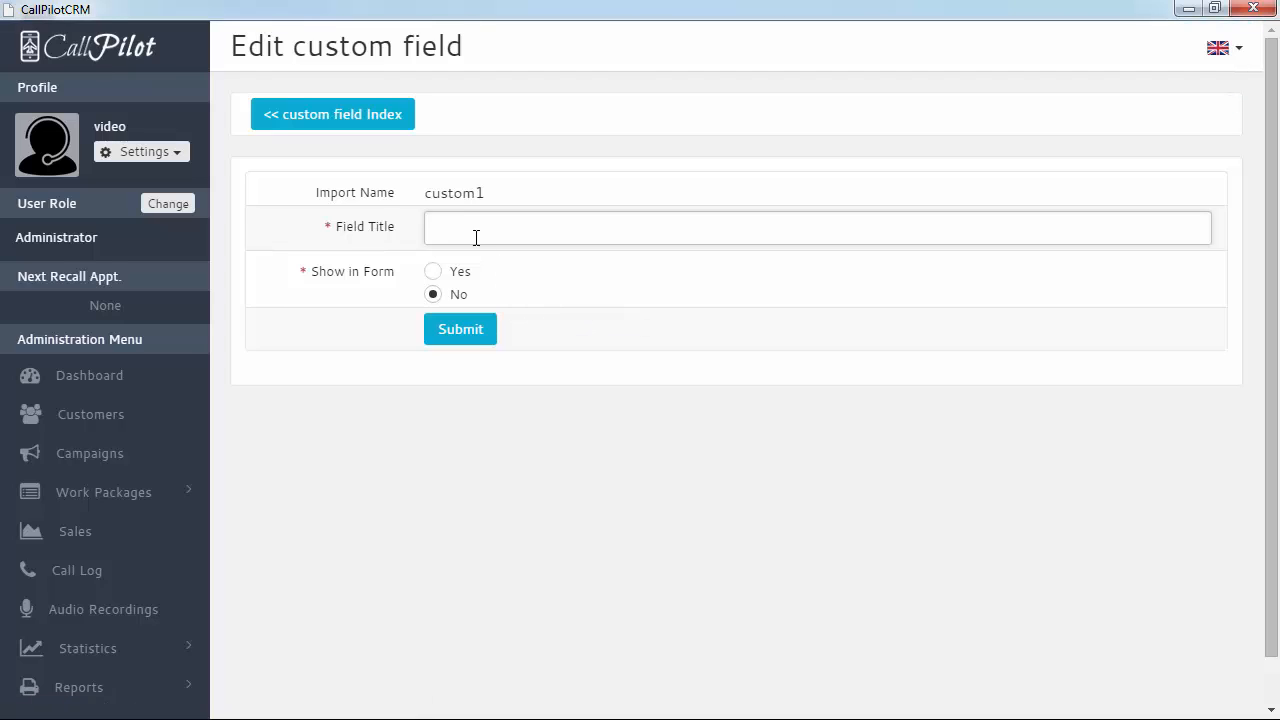
pyautogui.write('Current Laptop')
pyautogui.click(432, 272)
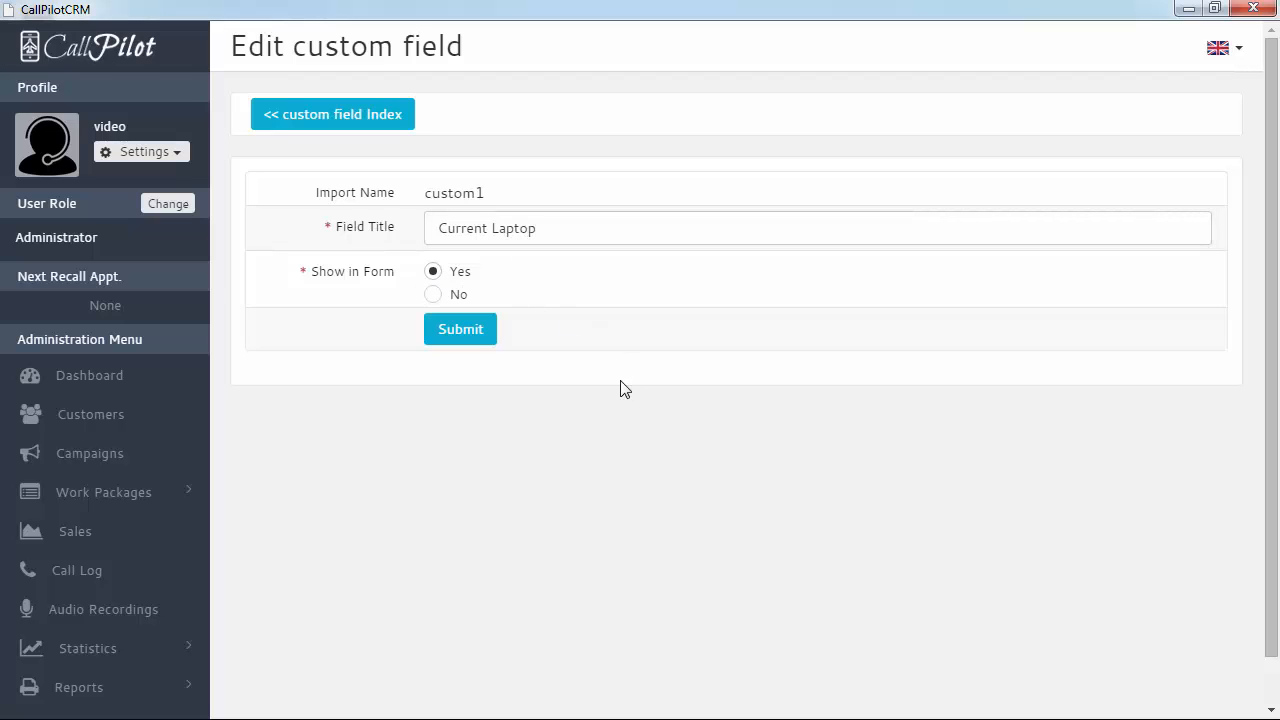
pyautogui.click(460, 337)
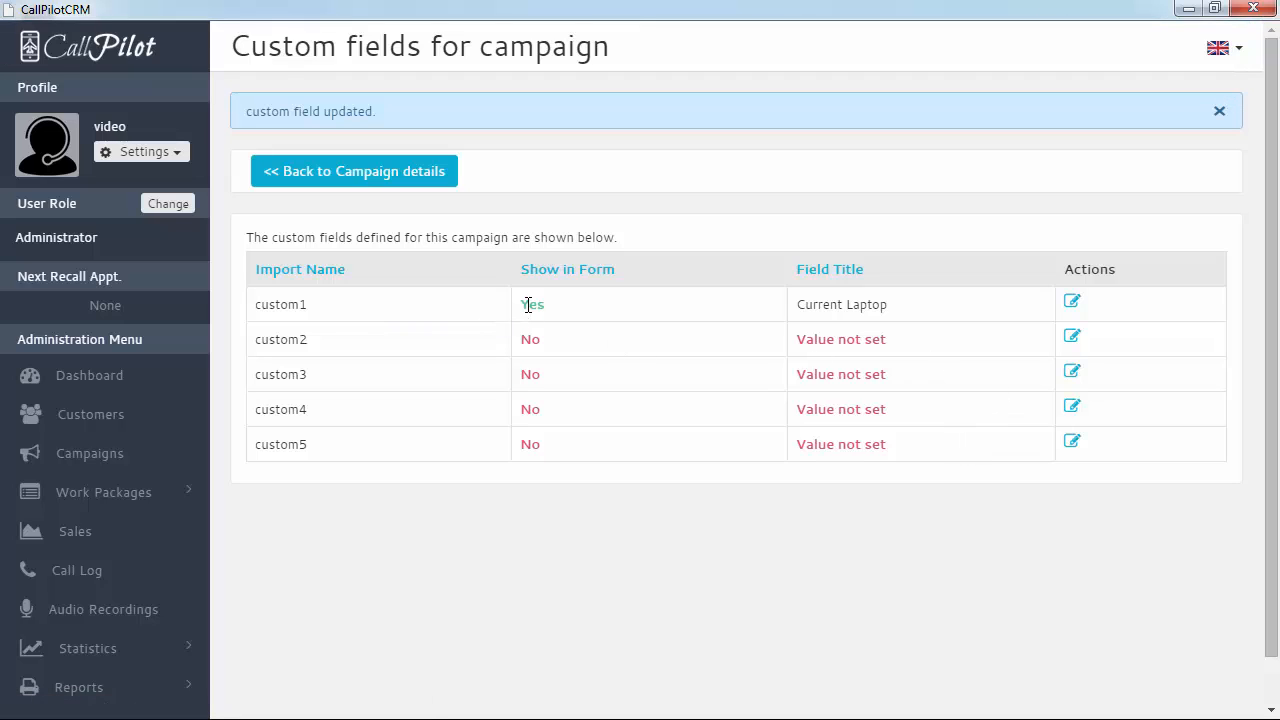
pyautogui.click(313, 173)
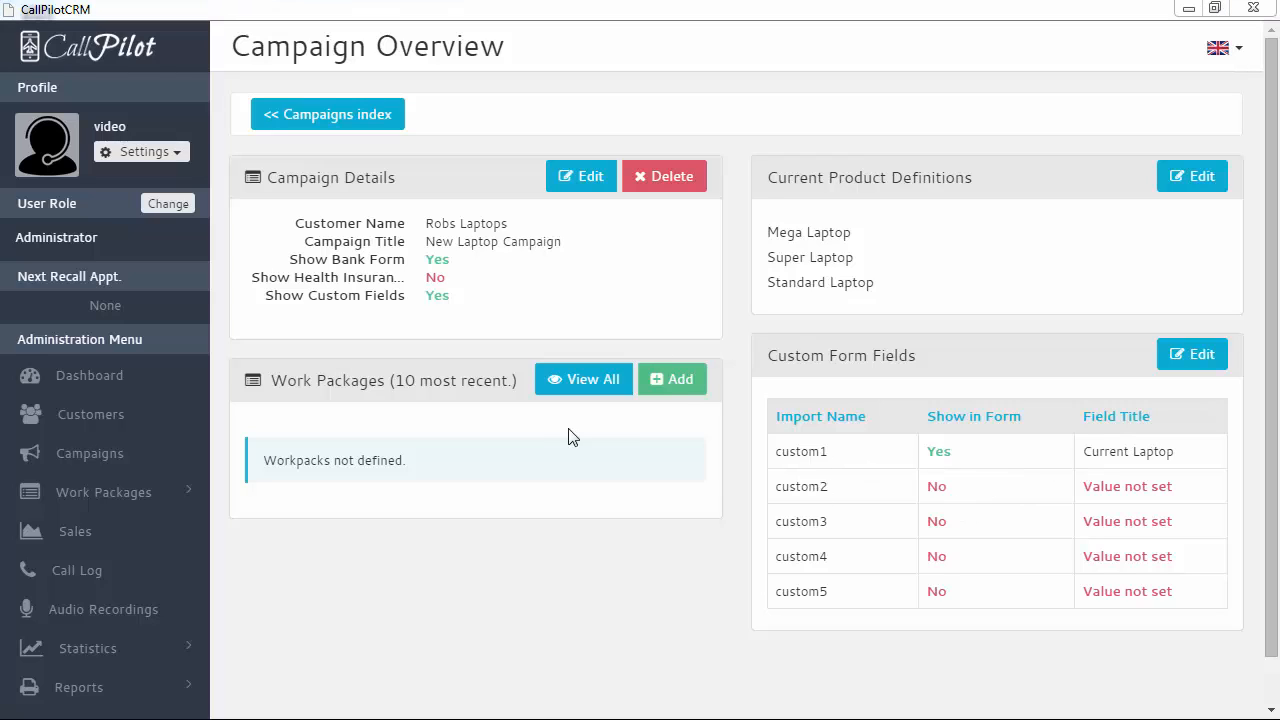
# Add a work package named 'Cambridge' to the campaign
pyautogui.click(678, 385)
pyautogui.write('C')
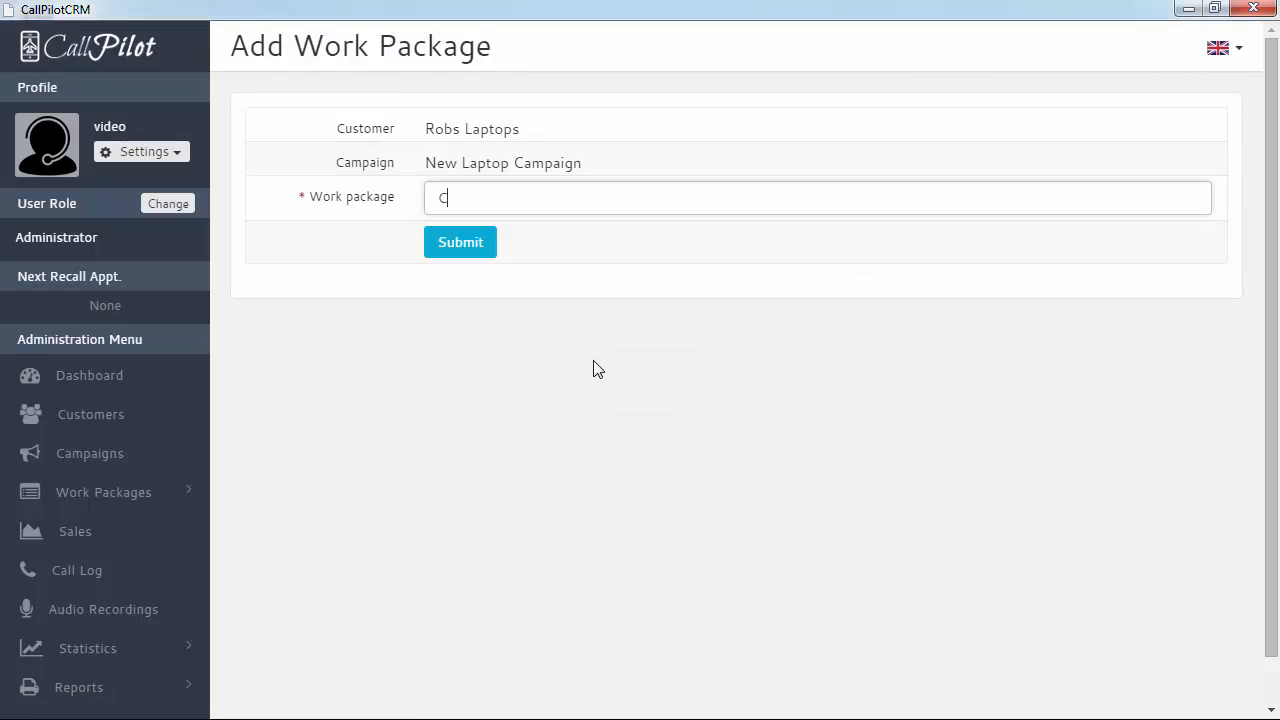
pyautogui.write('ambridge')
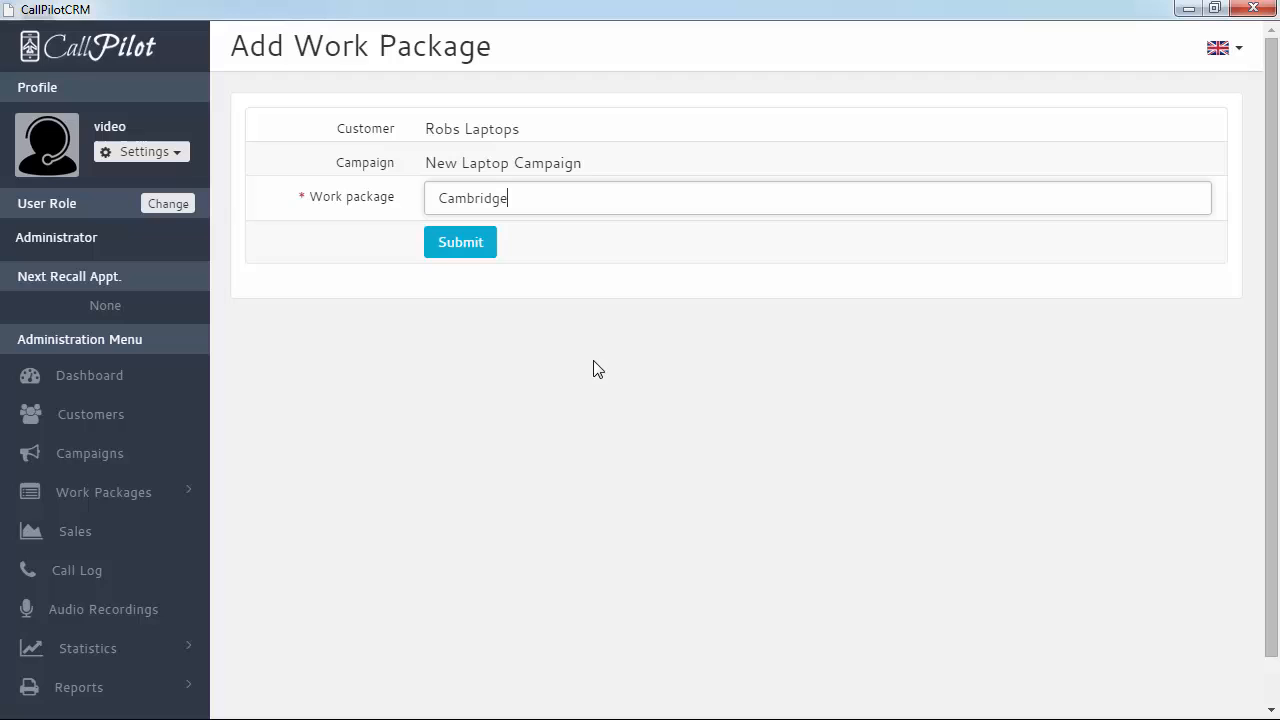
pyautogui.click(443, 248)
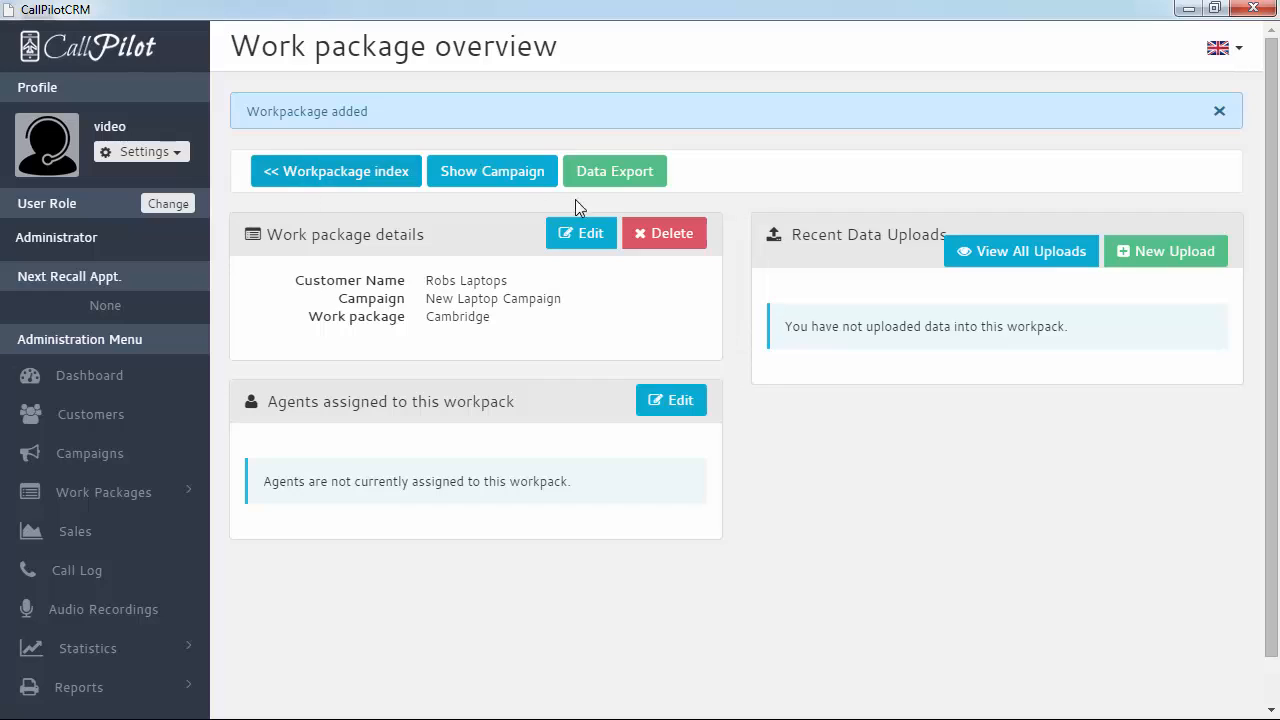
# Highlight the Cambridge package name, then begin a new data upload for it
pyautogui.moveTo(429, 316); pyautogui.dragTo(524, 321)
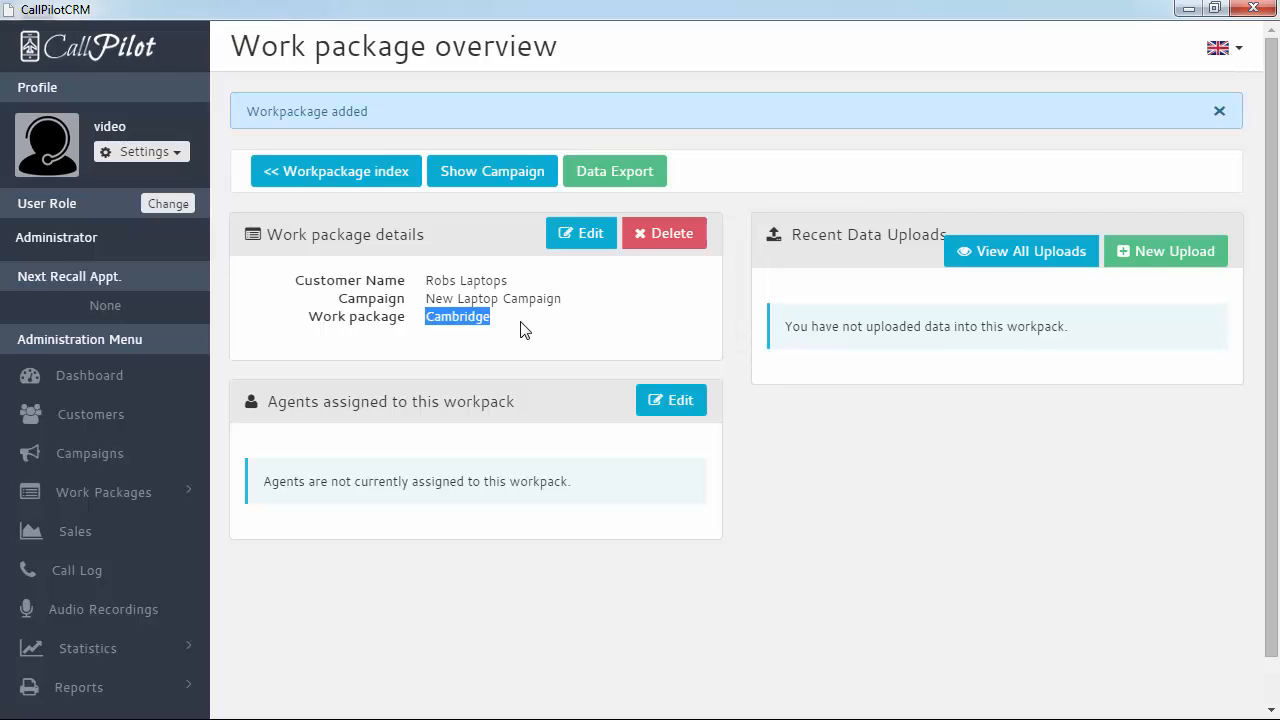
pyautogui.click(414, 323)
pyautogui.moveTo(414, 323); pyautogui.dragTo(523, 334)
pyautogui.click(537, 336)
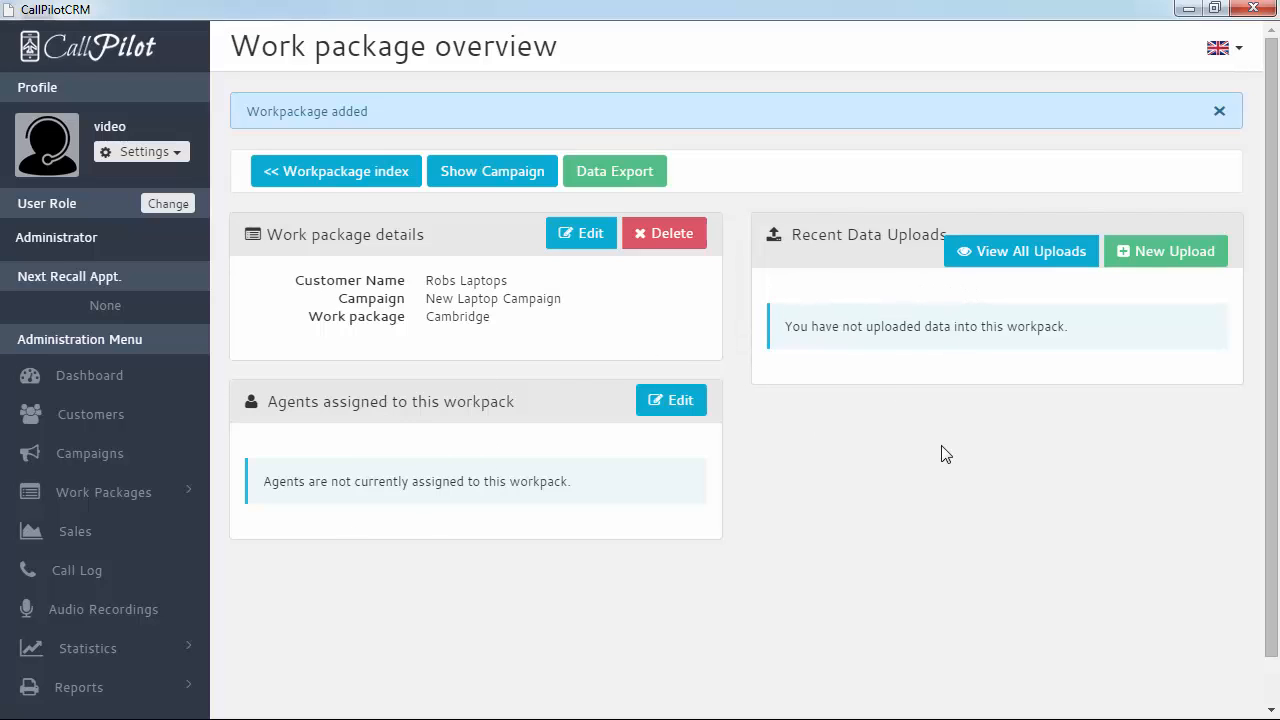
pyautogui.click(1168, 262)
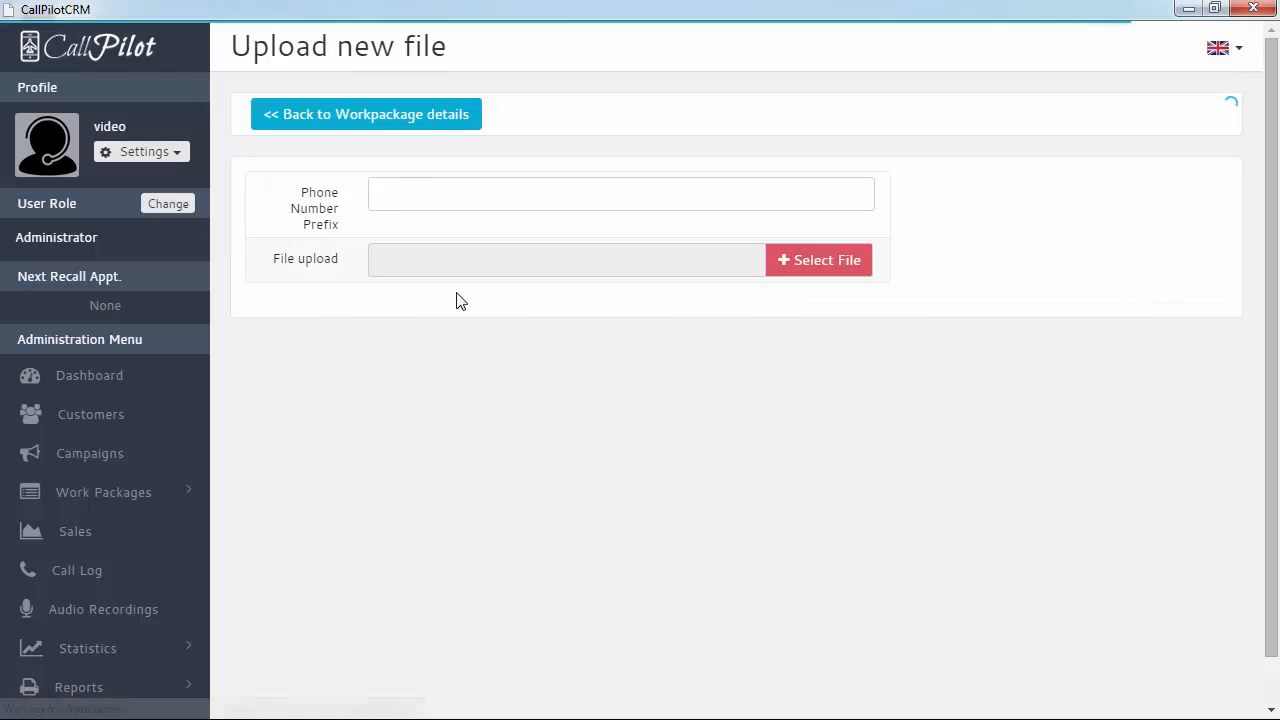
# Enter phone prefix 0044 and upload CustomDataJul-29-2015.xls from DemoFiles
pyautogui.click(401, 194)
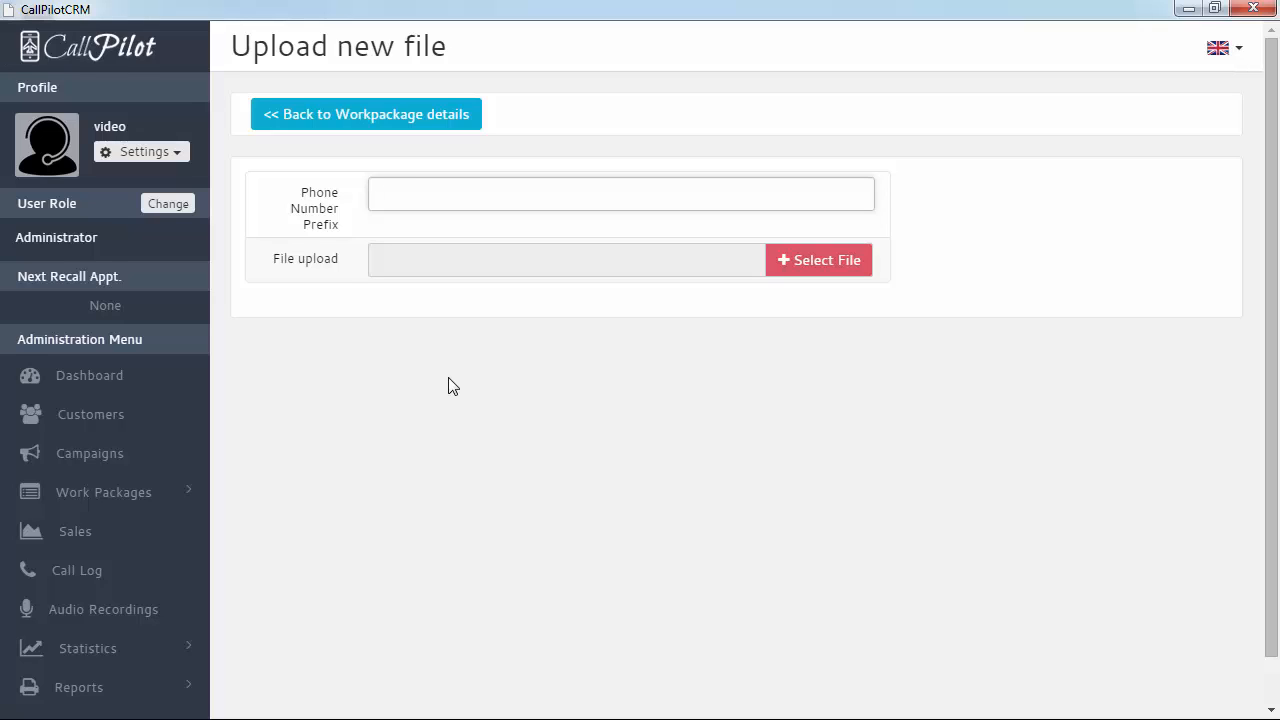
pyautogui.write('44')
pyautogui.click(825, 264)
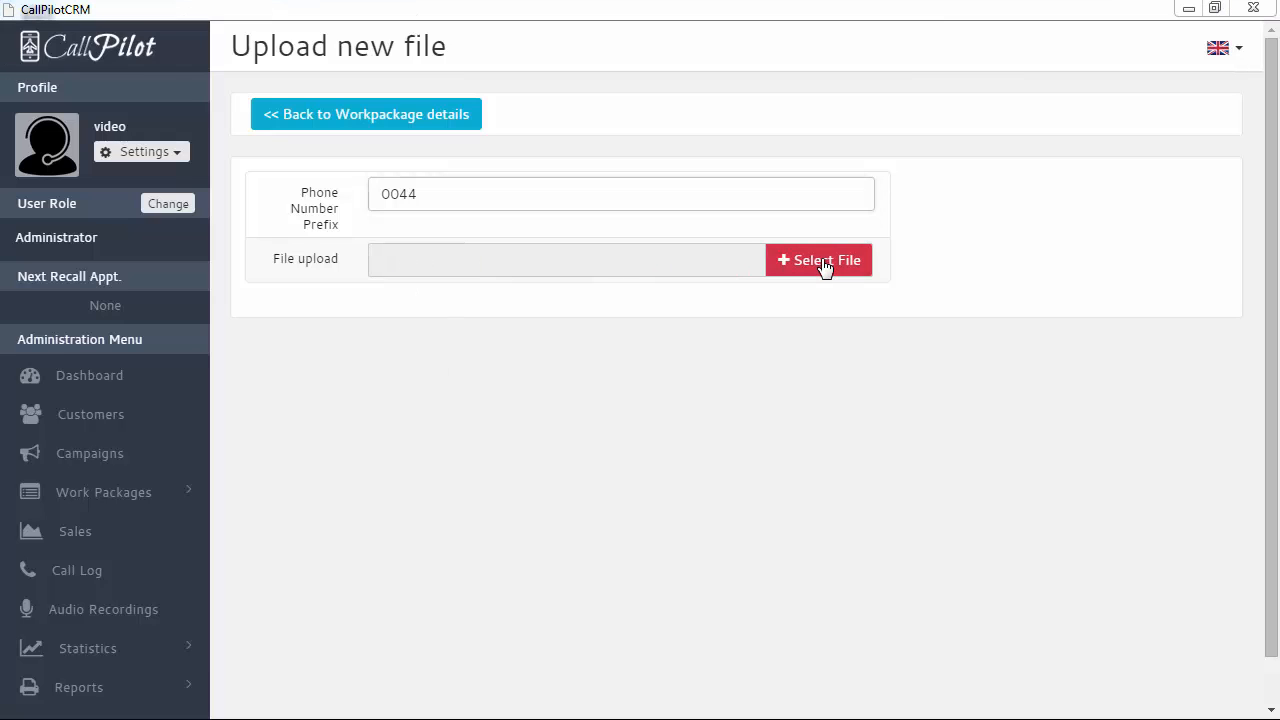
pyautogui.click(270, 137)
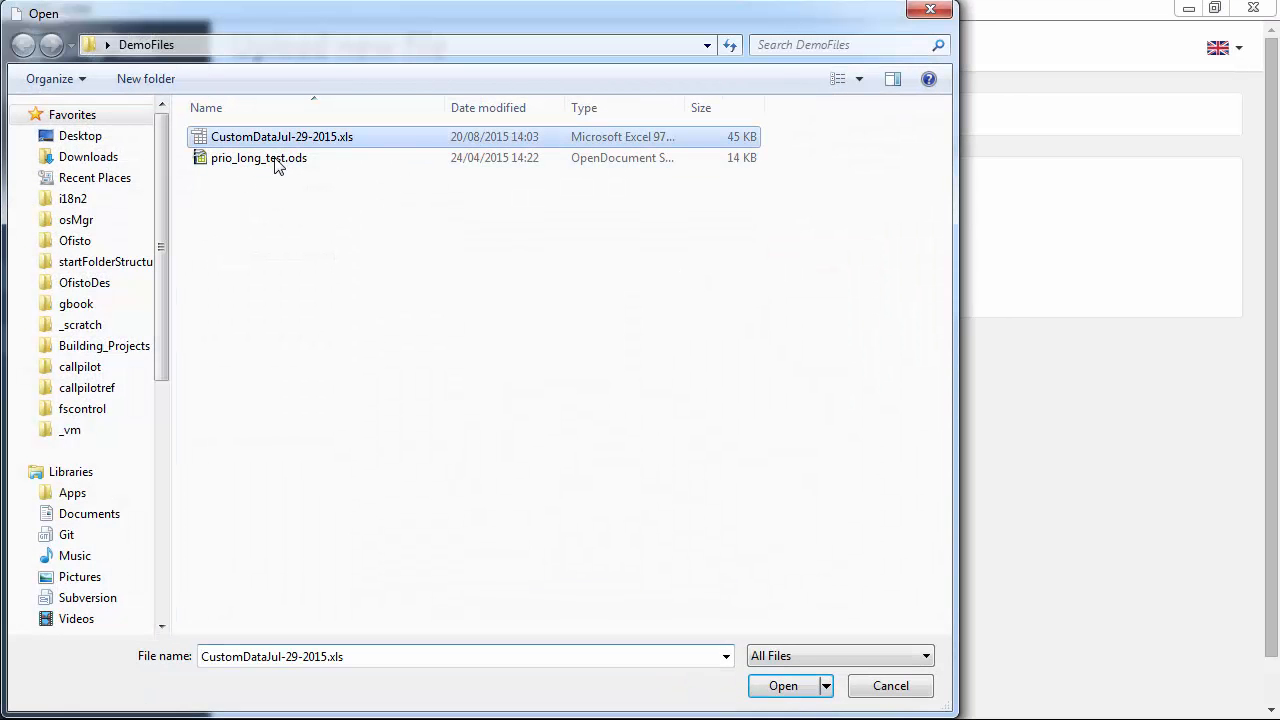
pyautogui.click(783, 685)
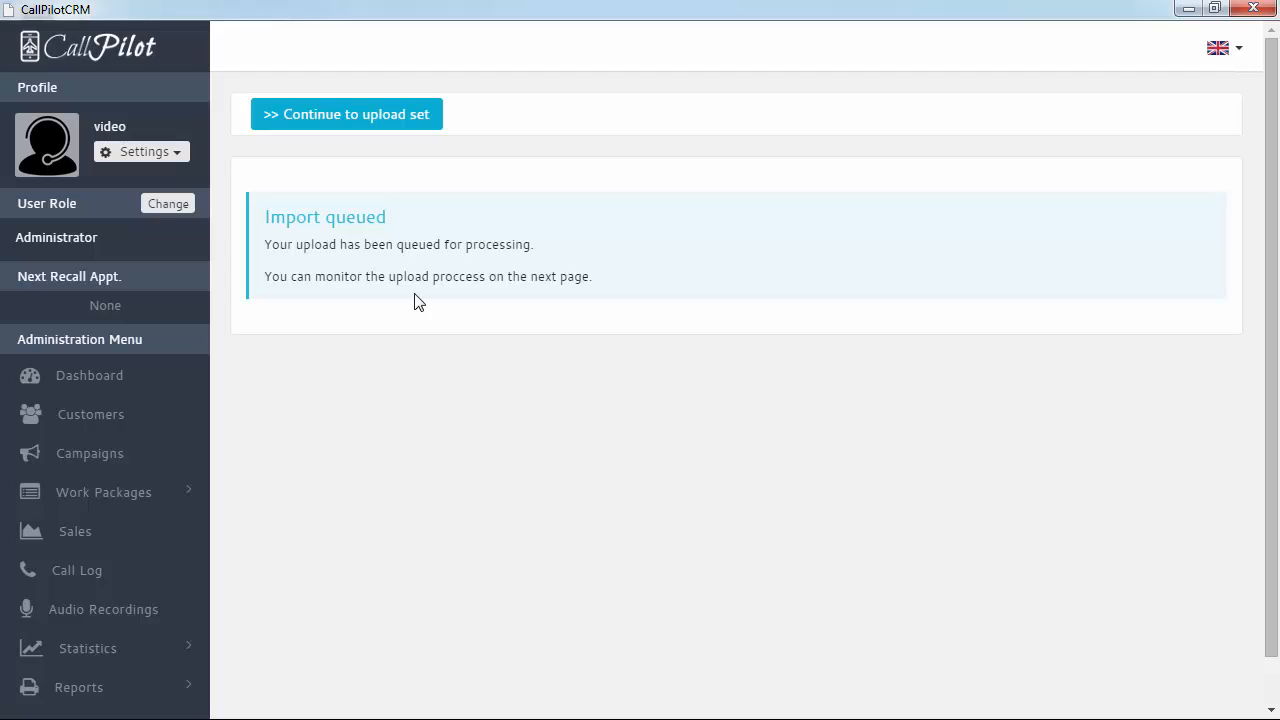
# Open the upload set and check the 0044 prefix on the imported phone numbers
pyautogui.click(372, 126)
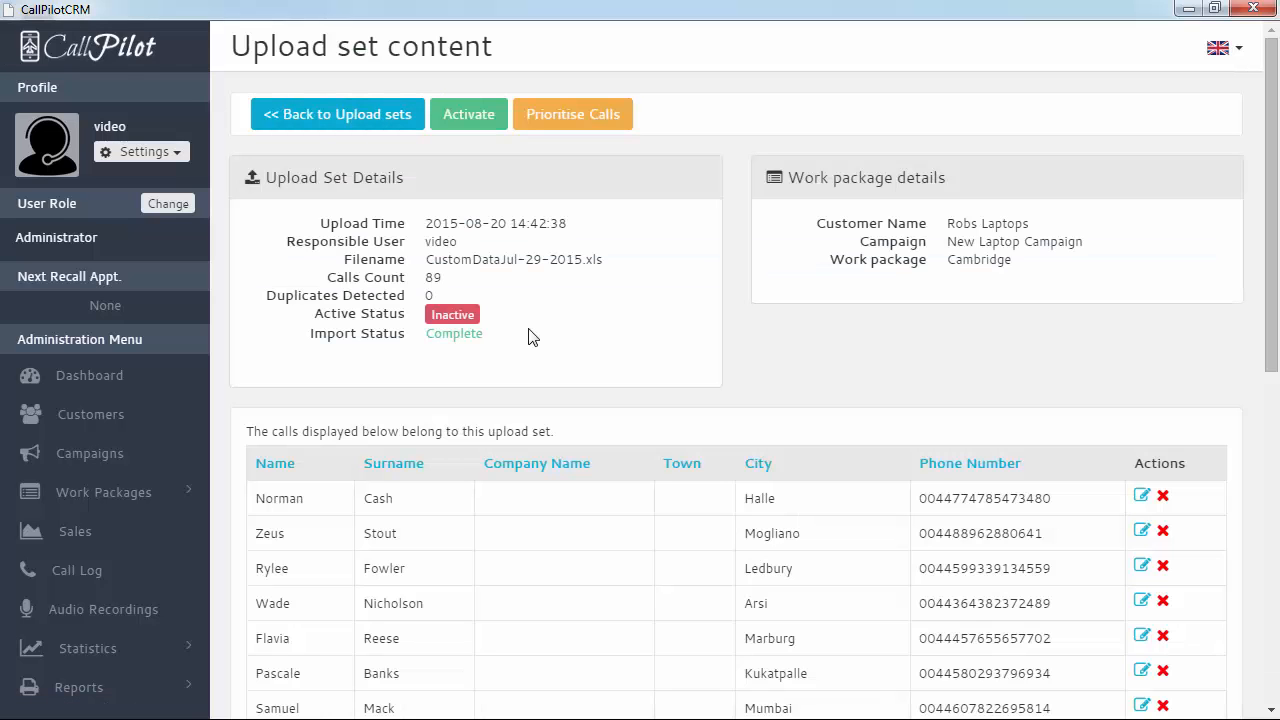
pyautogui.scroll(-1, 532, 337)
pyautogui.scroll(1, 529, 330)
pyautogui.scroll(-1, 574, 346)
pyautogui.moveTo(920, 398)
pyautogui.mouseDown()
pyautogui.moveTo(1034, 398)
pyautogui.moveTo(920, 406)
pyautogui.mouseUp()
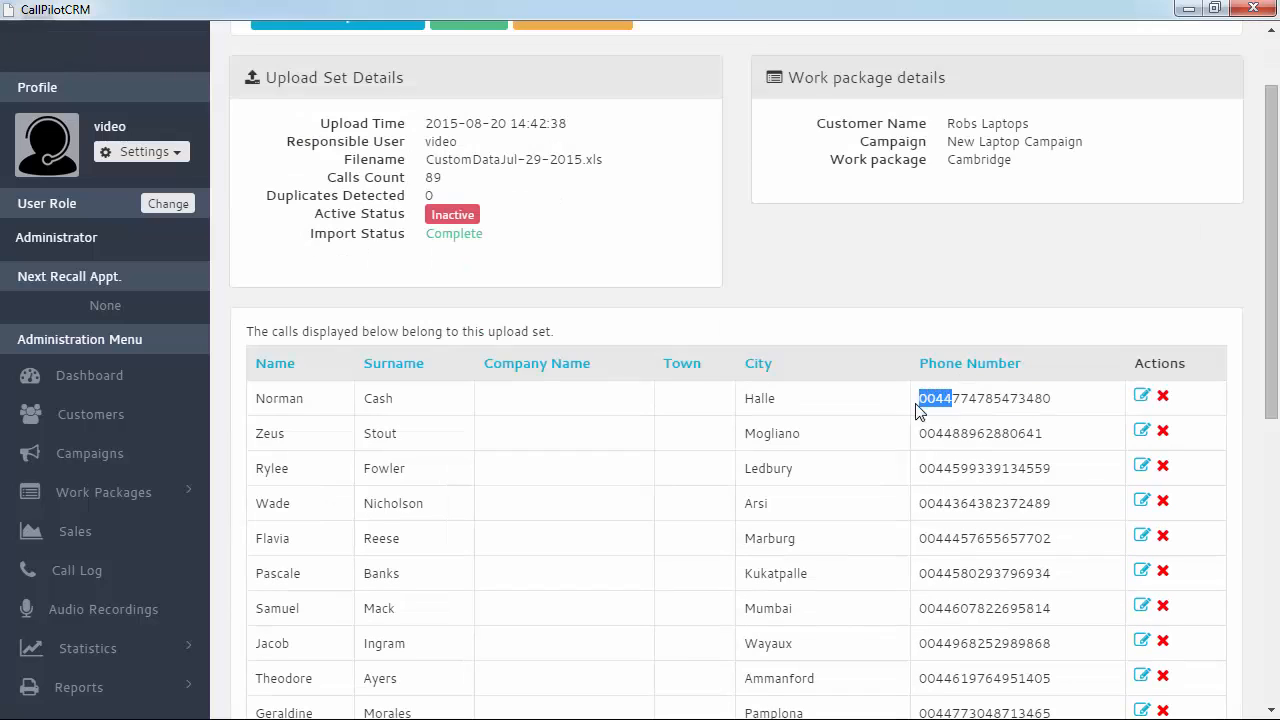
pyautogui.scroll(1, 929, 425)
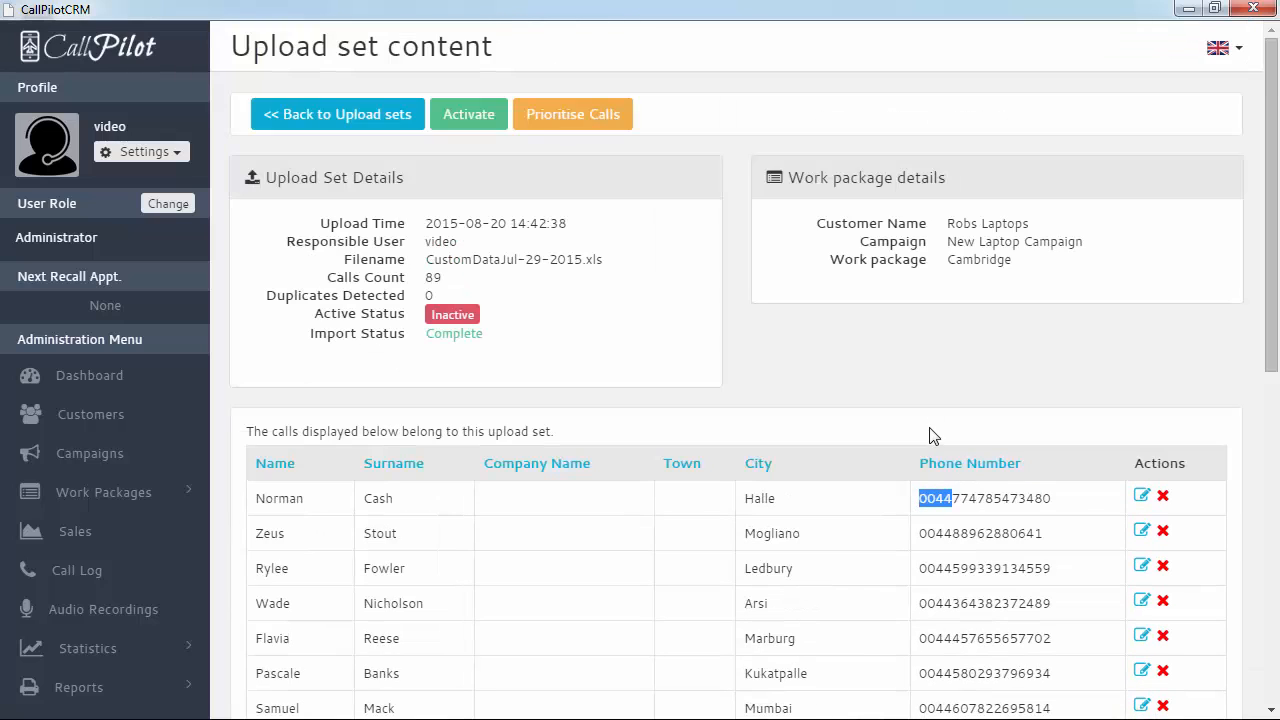
pyautogui.click(843, 398)
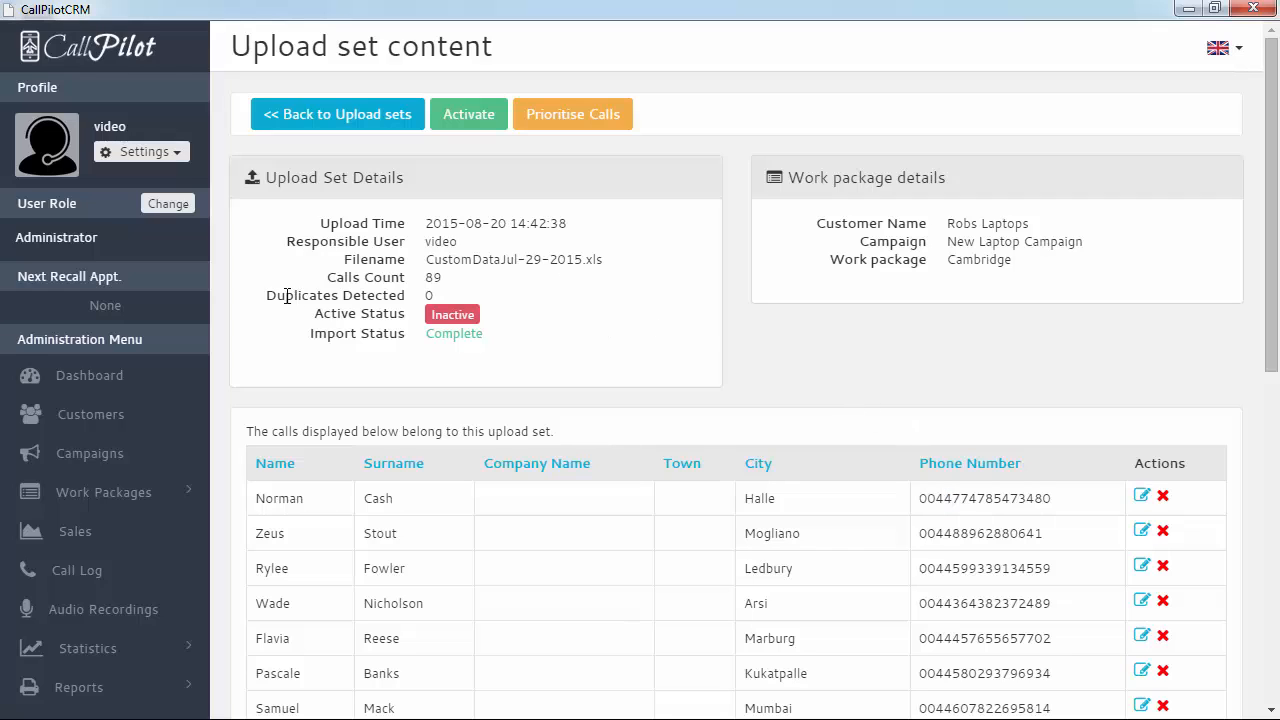
# Point out the Duplicates Detected count of 0 in the upload set details
pyautogui.moveTo(267, 295); pyautogui.dragTo(414, 295)
pyautogui.click(432, 295)
pyautogui.click(322, 296)
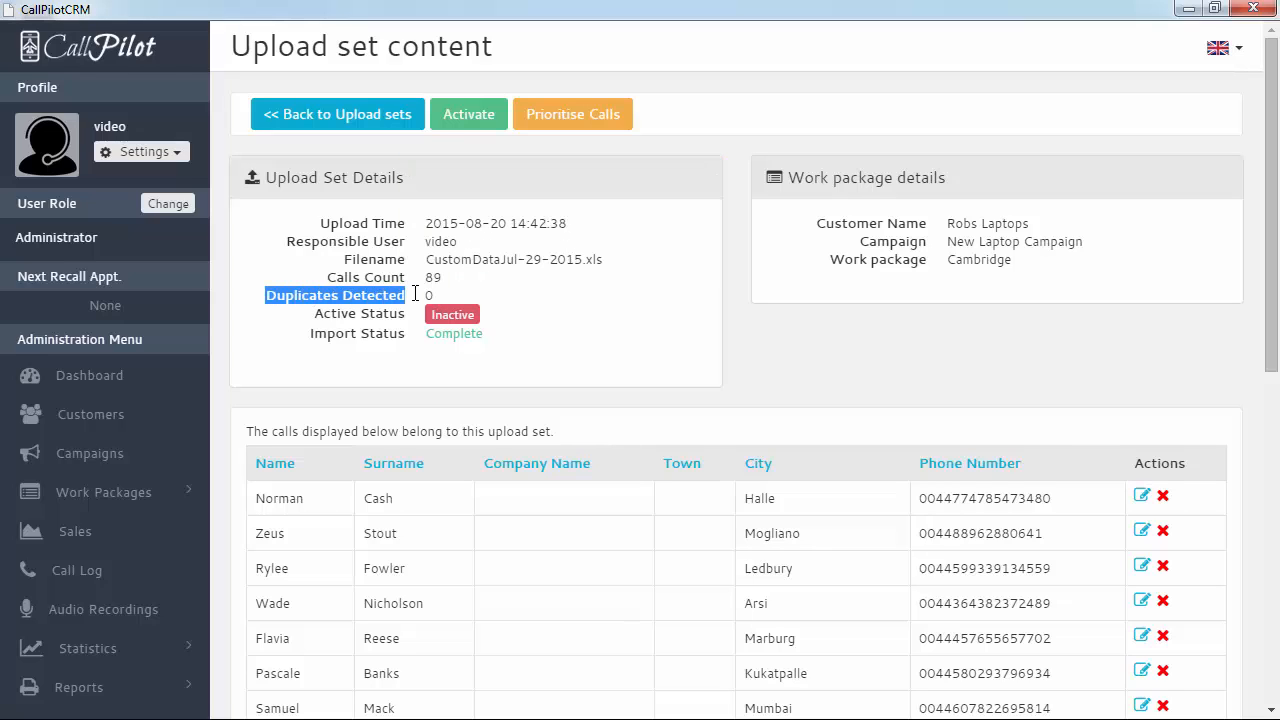
pyautogui.click(407, 295)
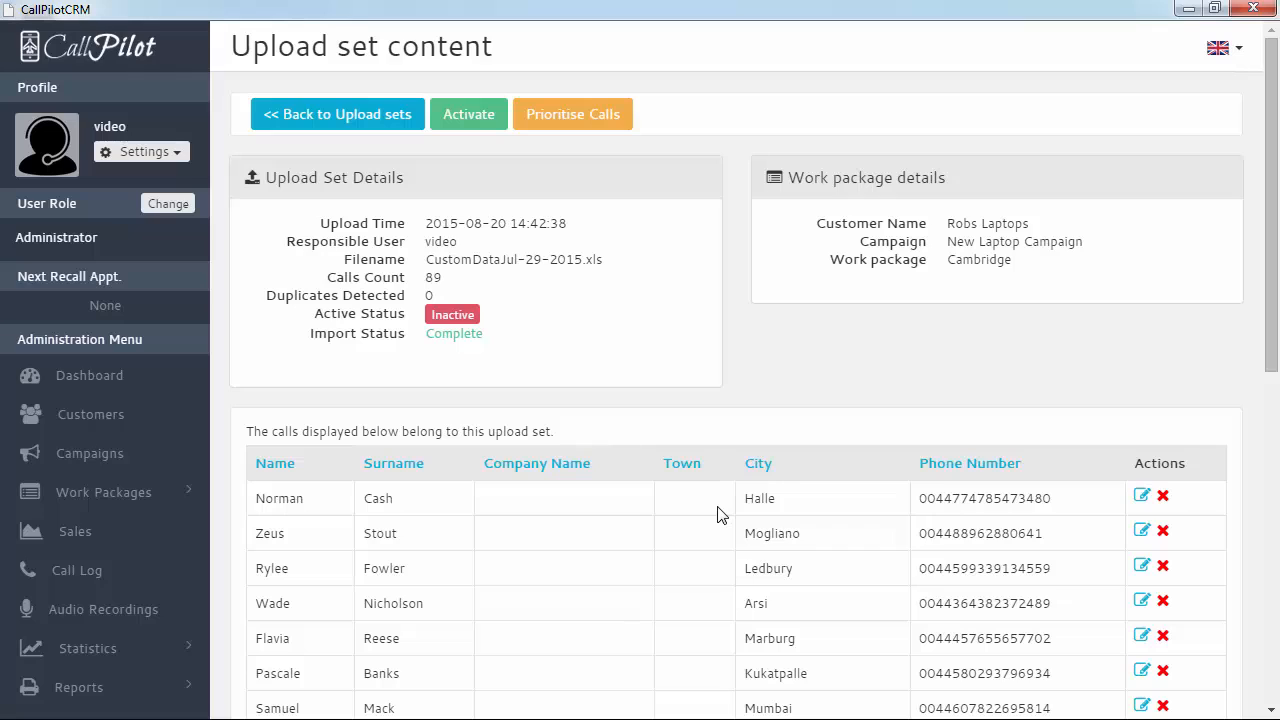
# Activate the CustomDataJul-29-2015.xls upload set and go back to the Cambridge work package
pyautogui.moveTo(919, 498); pyautogui.dragTo(1052, 498)
pyautogui.click(968, 557)
pyautogui.click(474, 118)
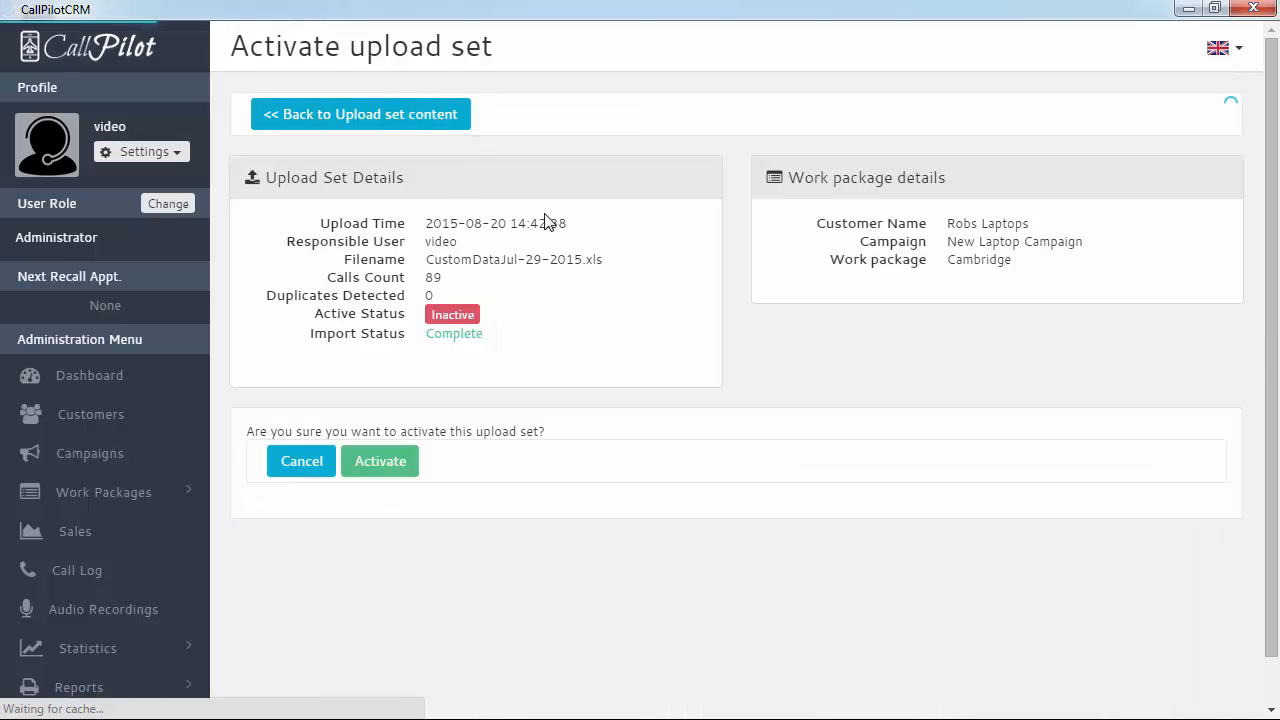
pyautogui.click(383, 462)
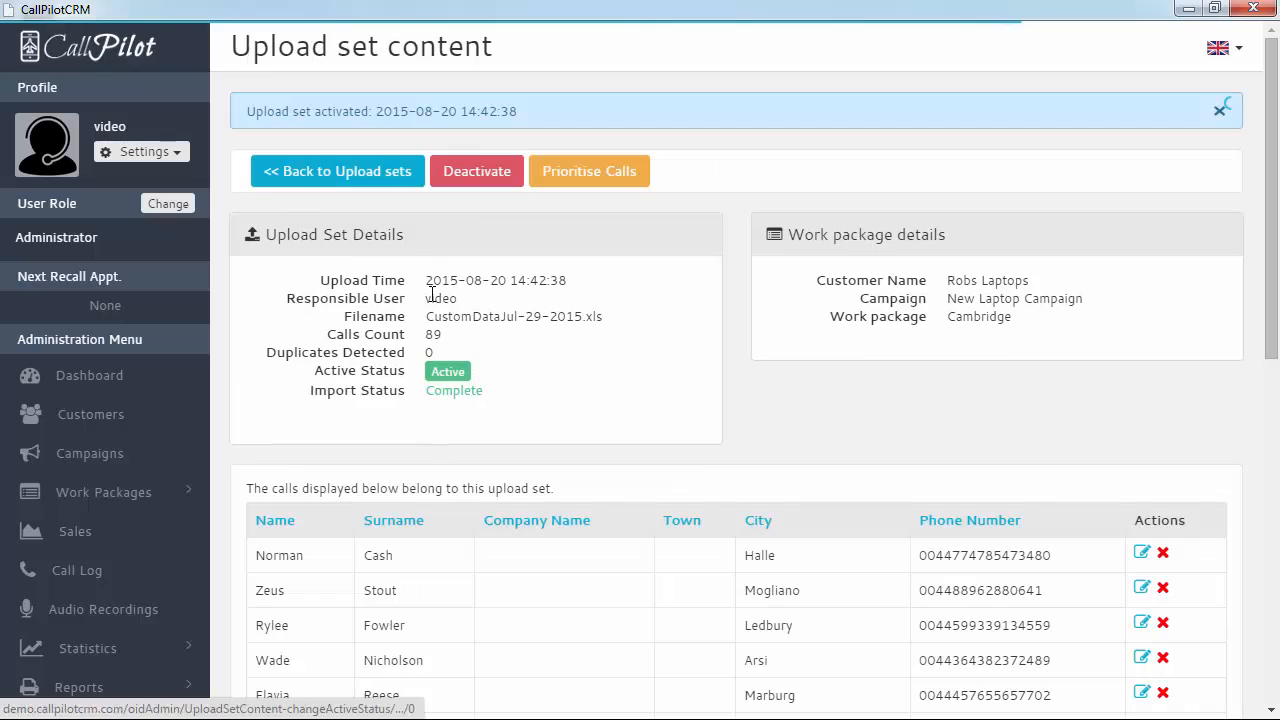
pyautogui.click(305, 172)
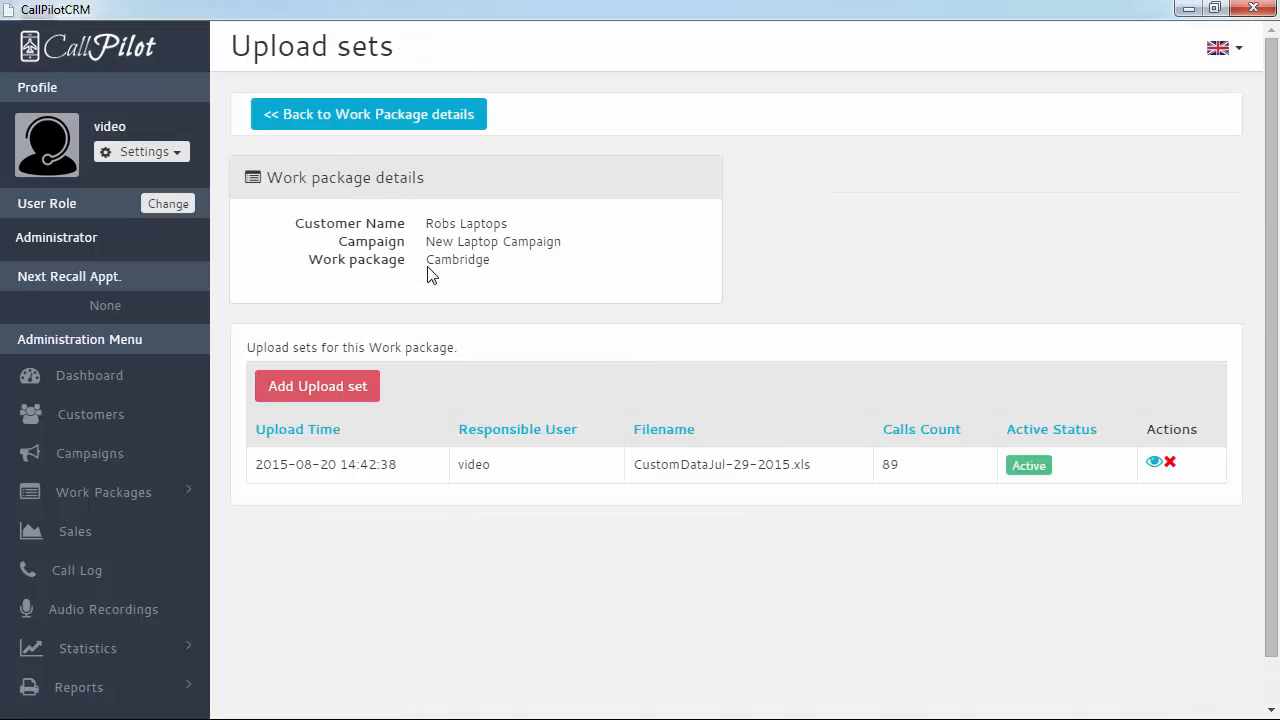
pyautogui.click(350, 122)
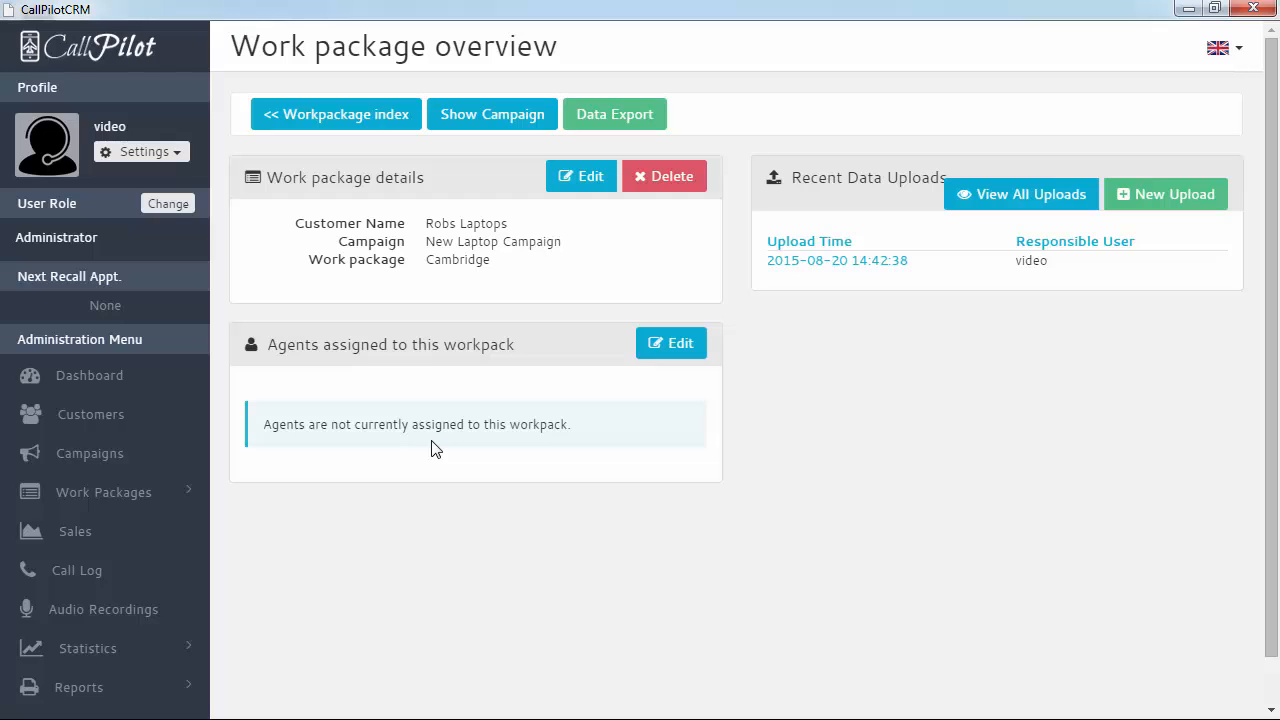
# Select the available agent for Cambridge, confirm with Continue, and return to the work package
pyautogui.click(671, 345)
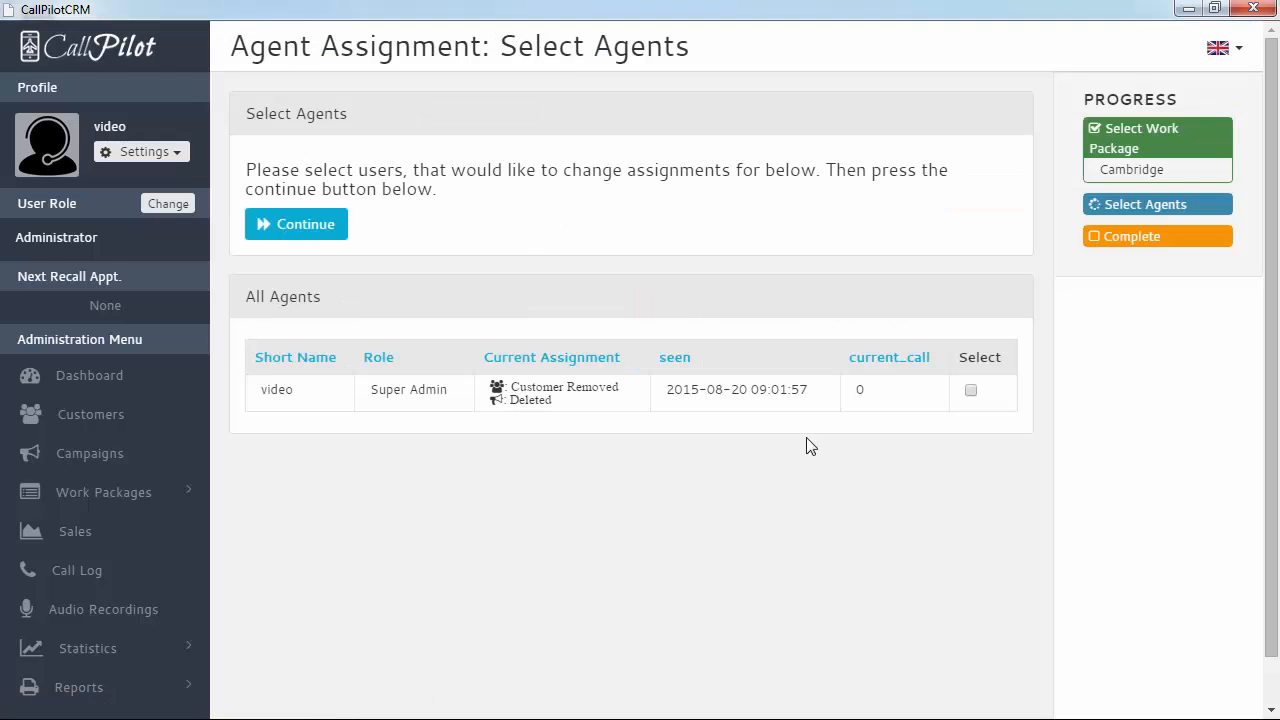
pyautogui.click(970, 391)
pyautogui.moveTo(330, 400); pyautogui.dragTo(250, 392)
pyautogui.click(320, 418)
pyautogui.click(973, 391)
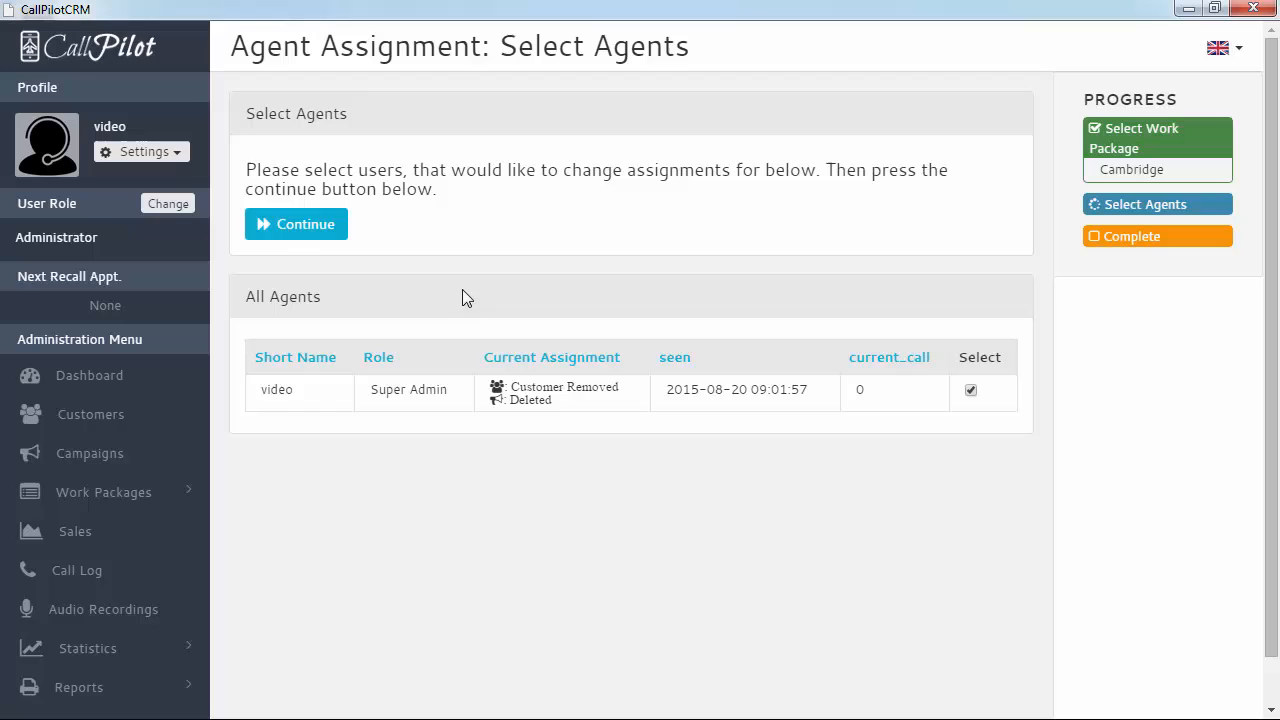
pyautogui.click(305, 226)
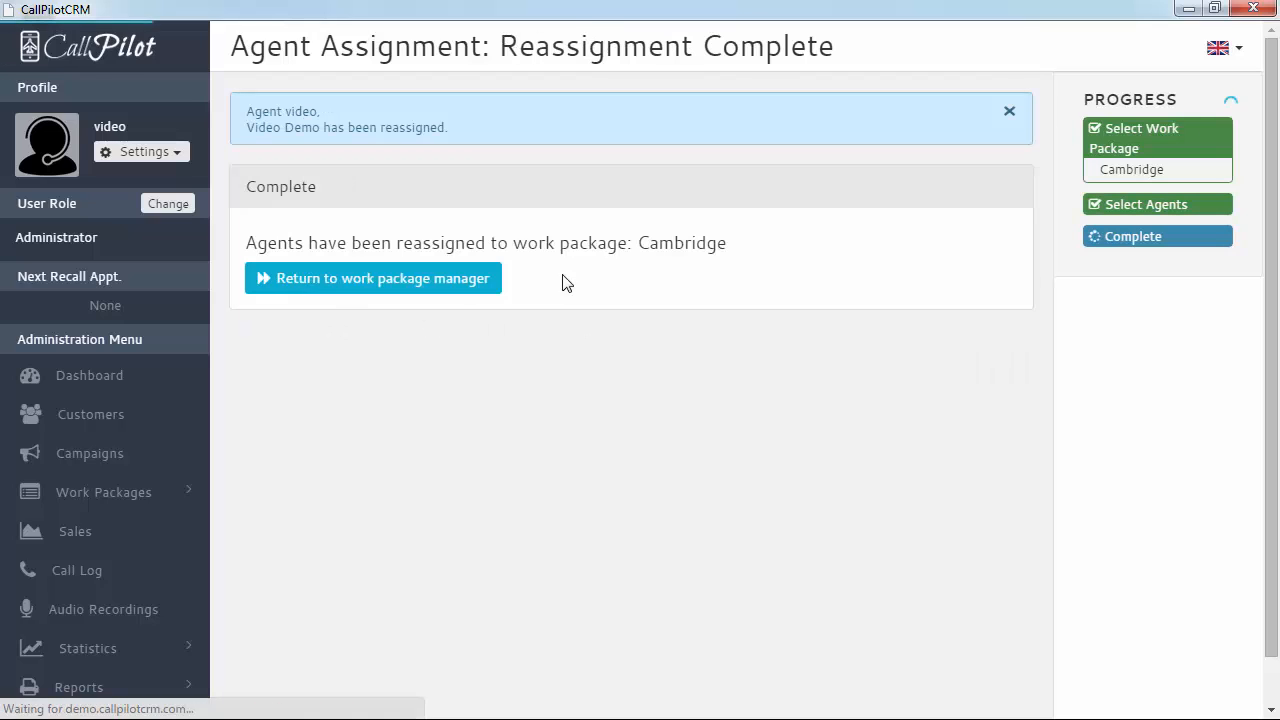
pyautogui.click(426, 286)
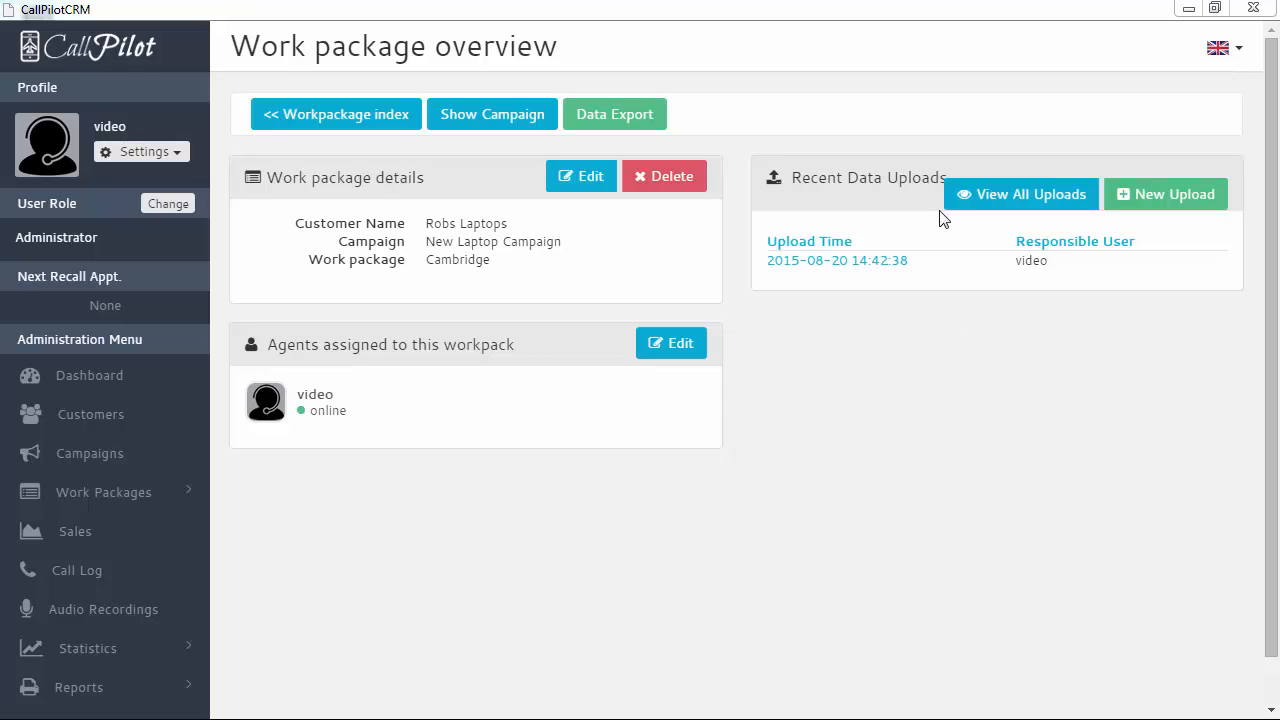
pyautogui.click(866, 262)
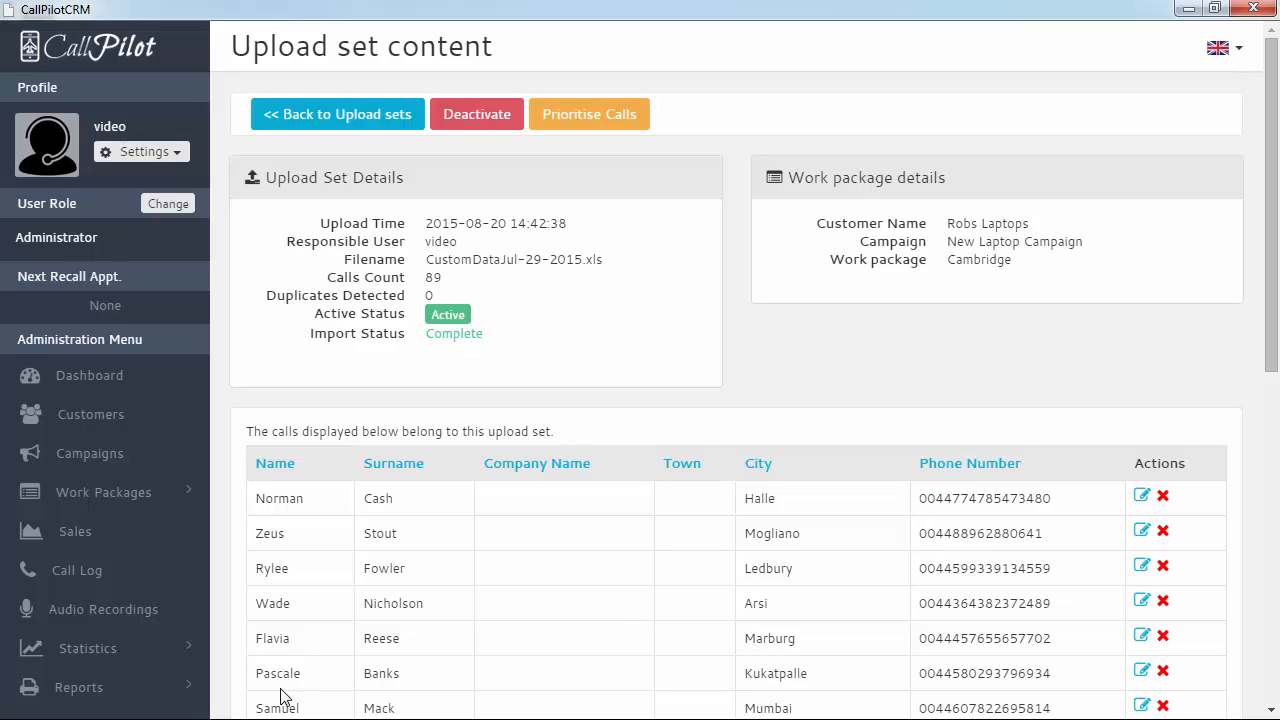
# Open Priority Lists under Work Packages and review the 'Names since 1970 First Prio' list
pyautogui.click(100, 492)
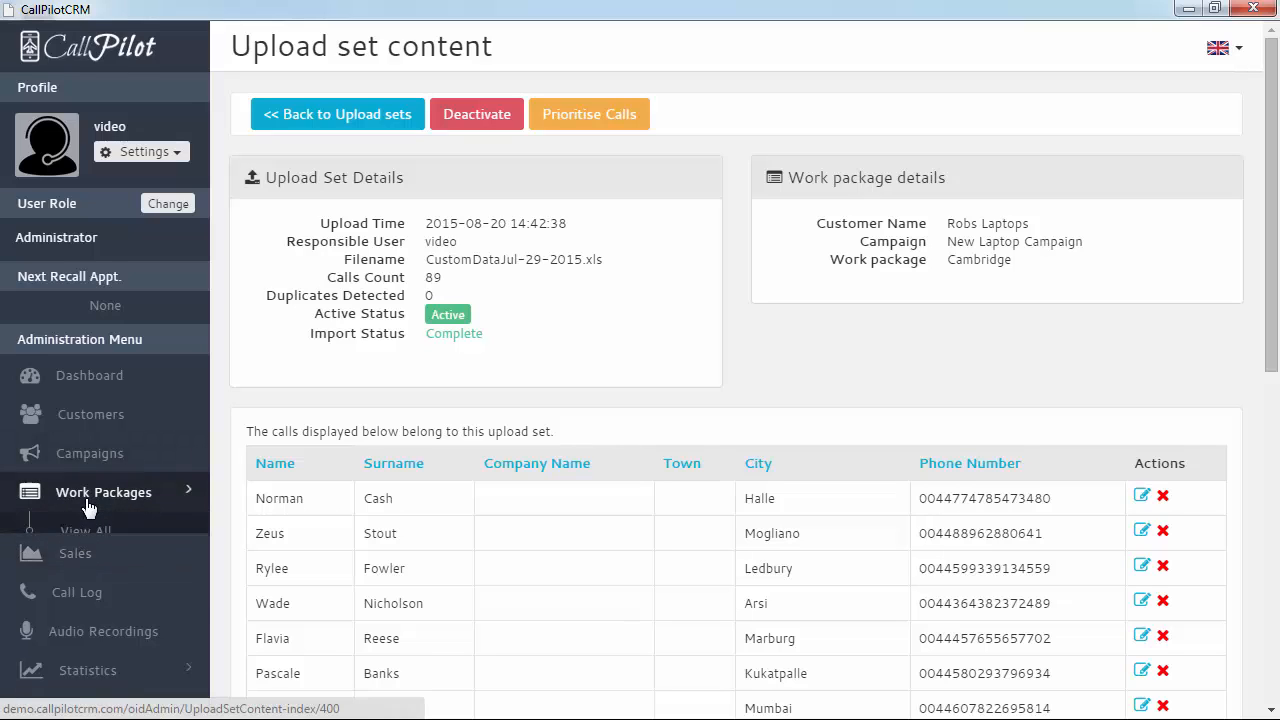
pyautogui.click(95, 560)
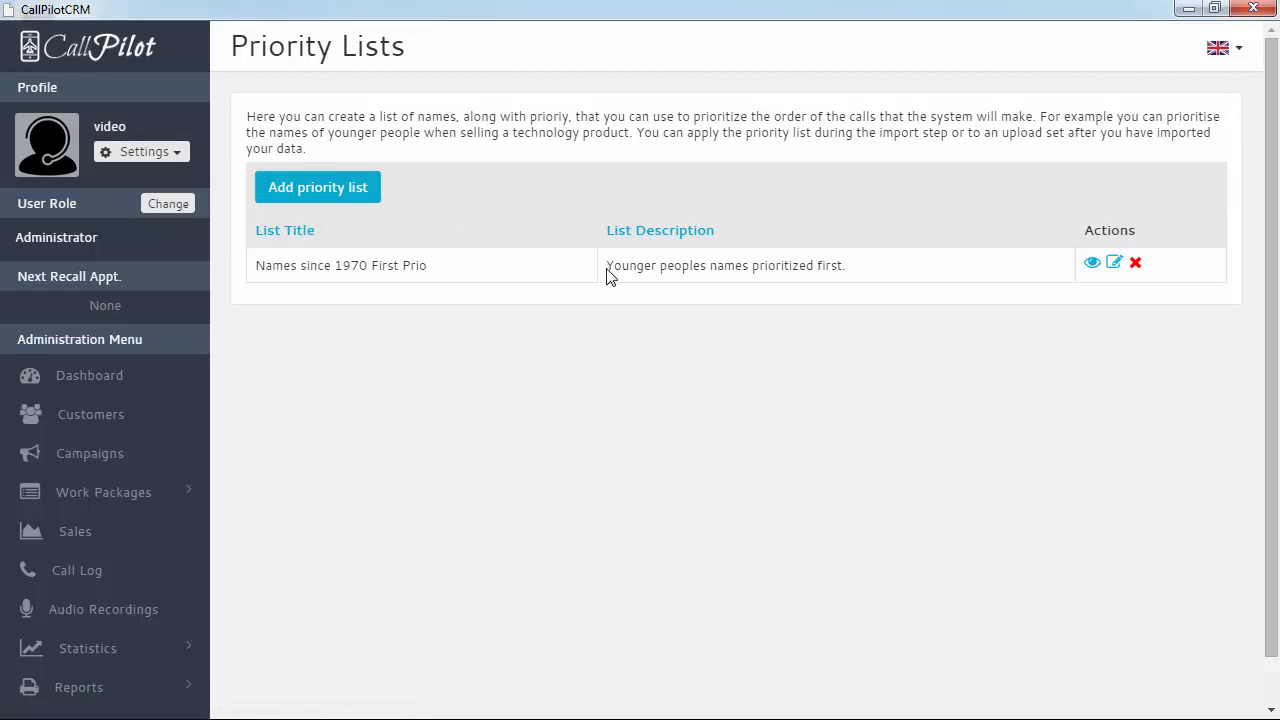
pyautogui.moveTo(607, 268); pyautogui.dragTo(863, 271)
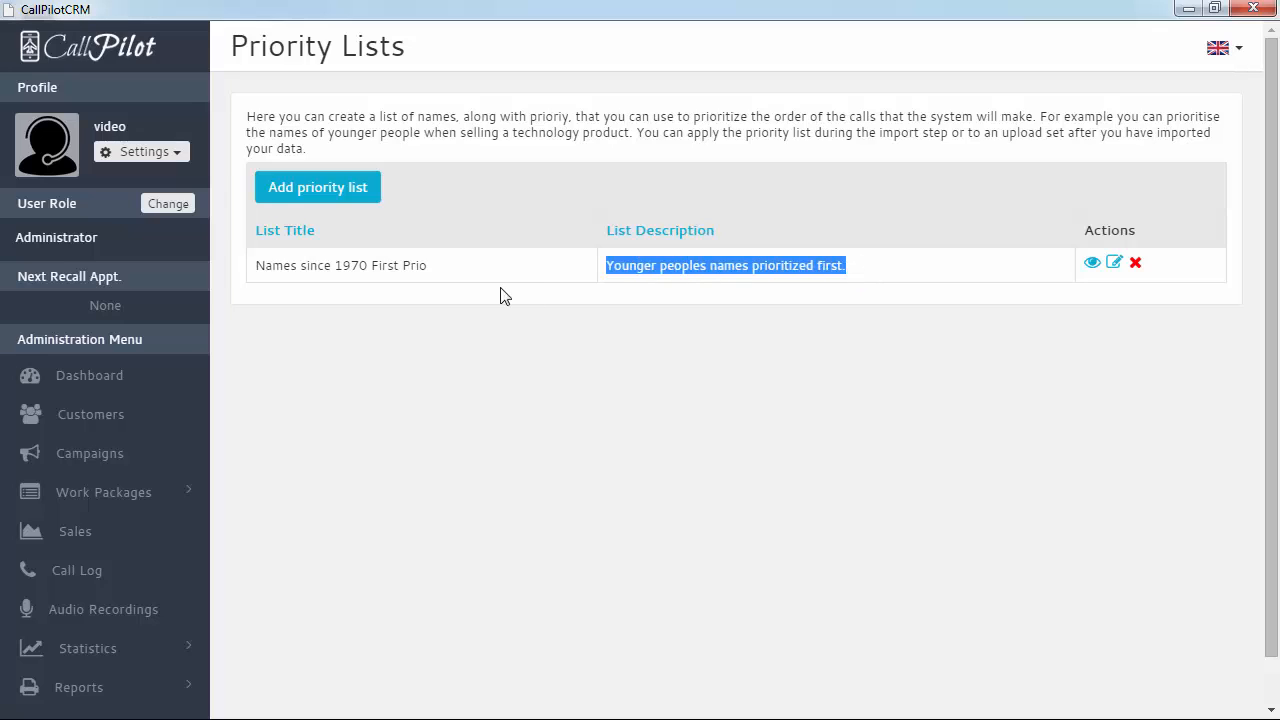
pyautogui.click(447, 283)
pyautogui.moveTo(434, 272); pyautogui.dragTo(257, 267)
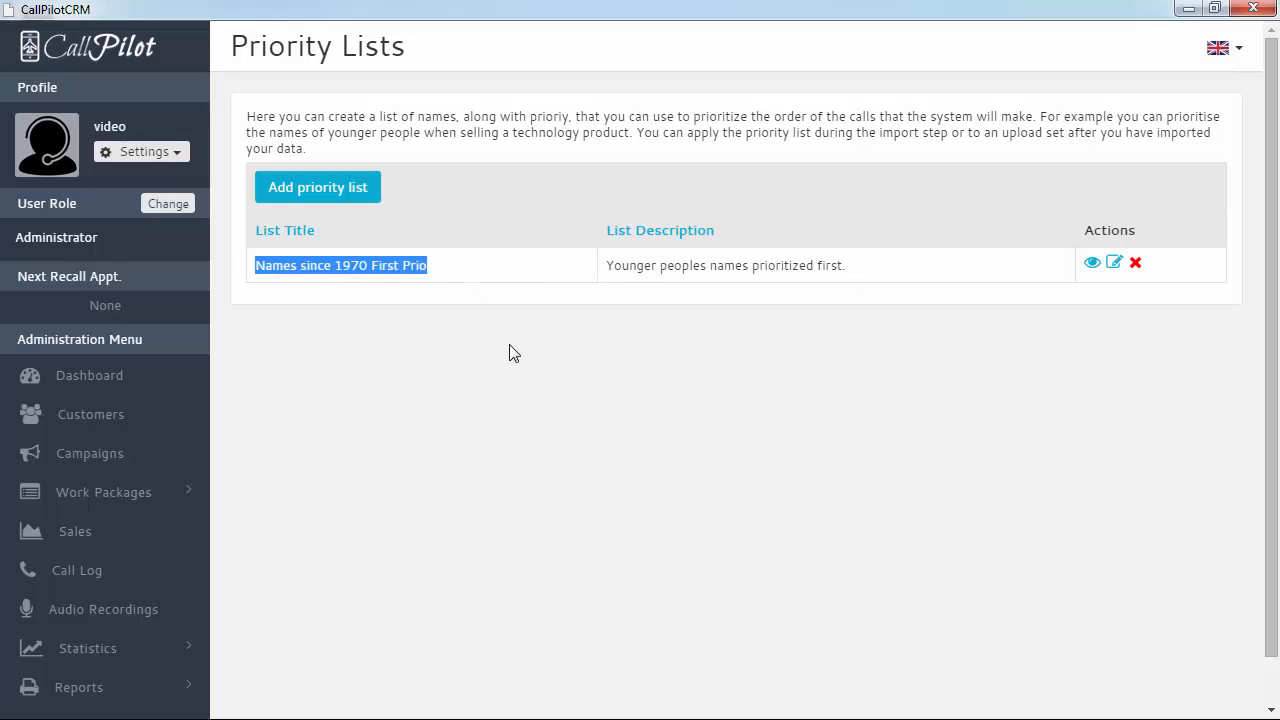
pyautogui.click(474, 361)
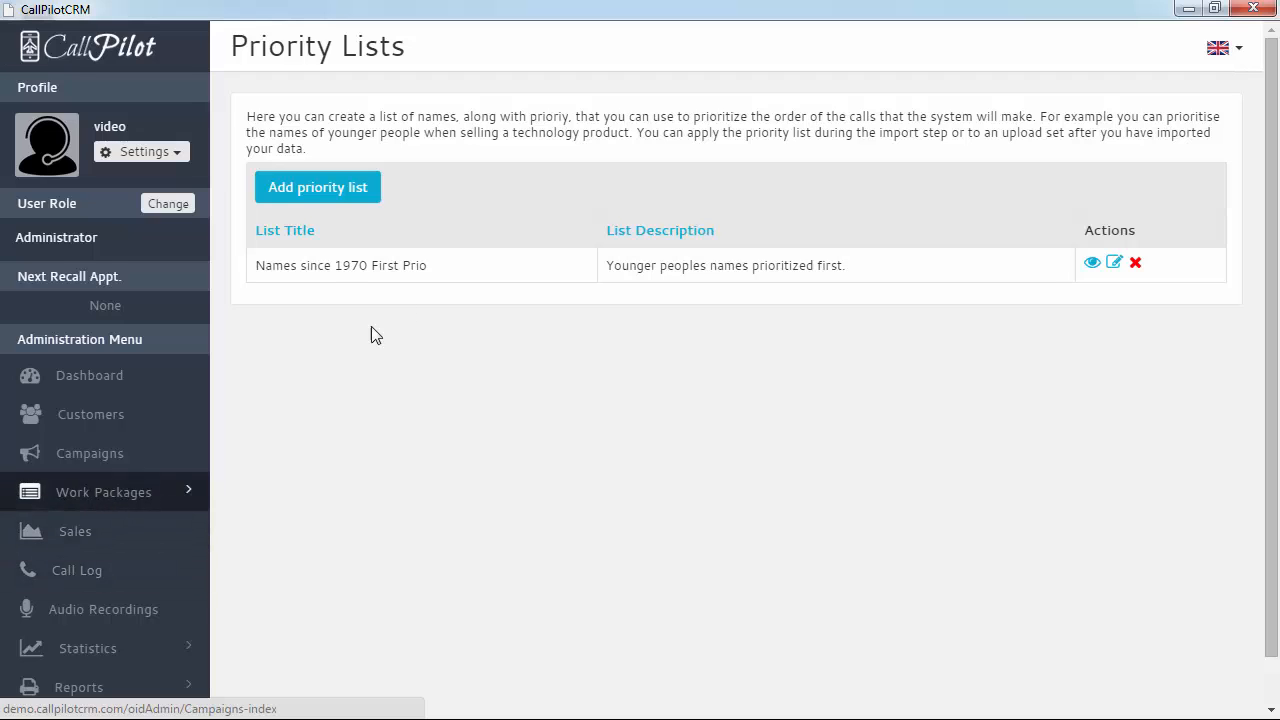
# Apply the 'Names since 1970' priority list to the Cambridge CustomDataJul-29-2015.xls upload set
pyautogui.click(83, 508)
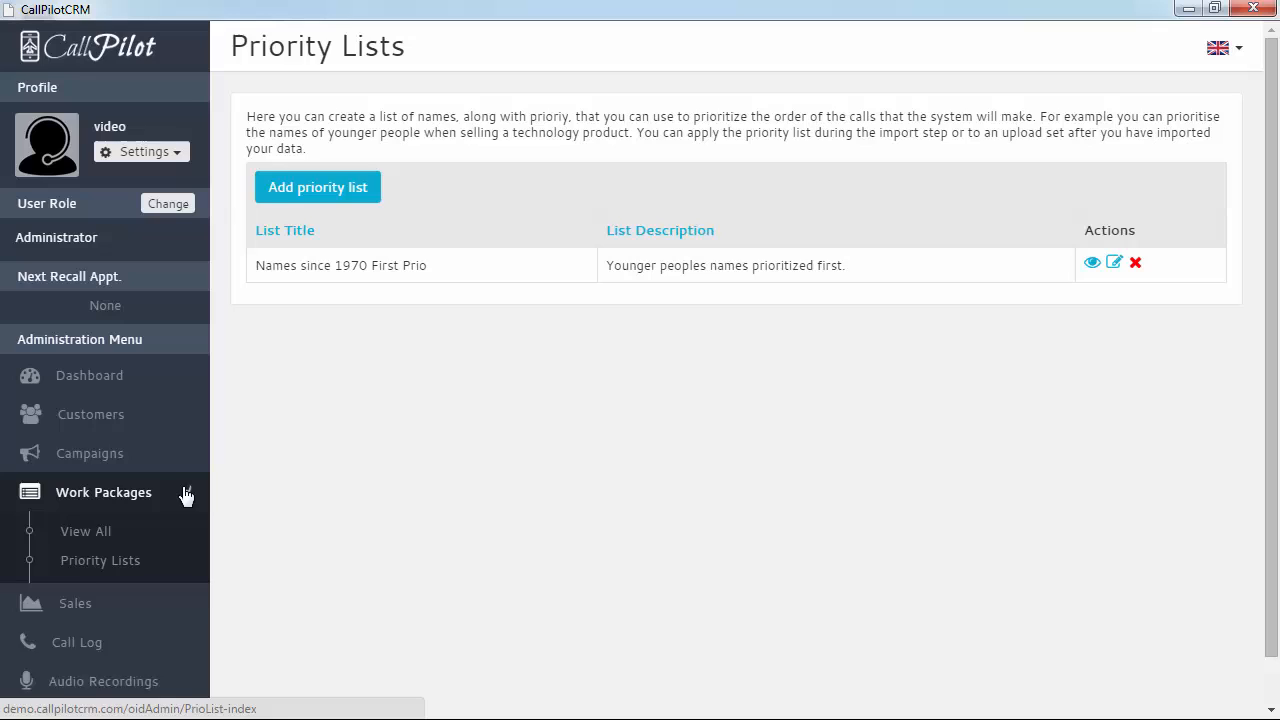
pyautogui.click(88, 530)
pyautogui.click(1099, 236)
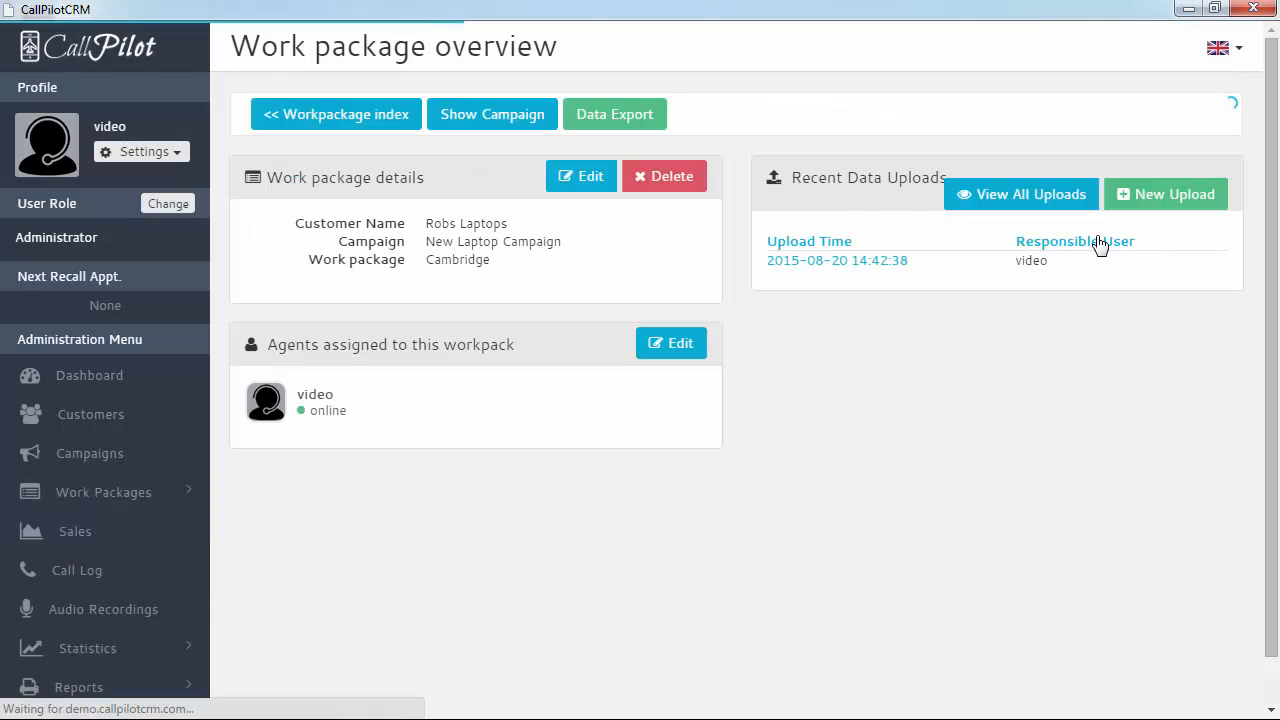
pyautogui.click(863, 268)
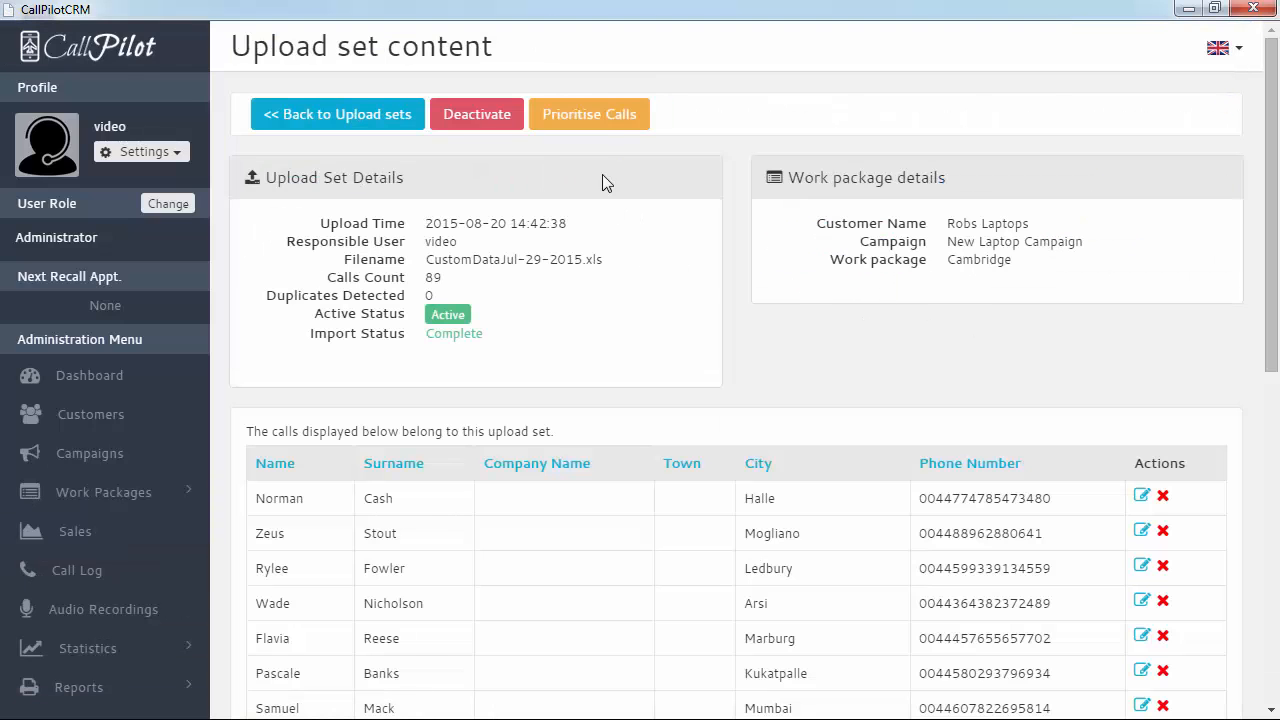
pyautogui.click(597, 116)
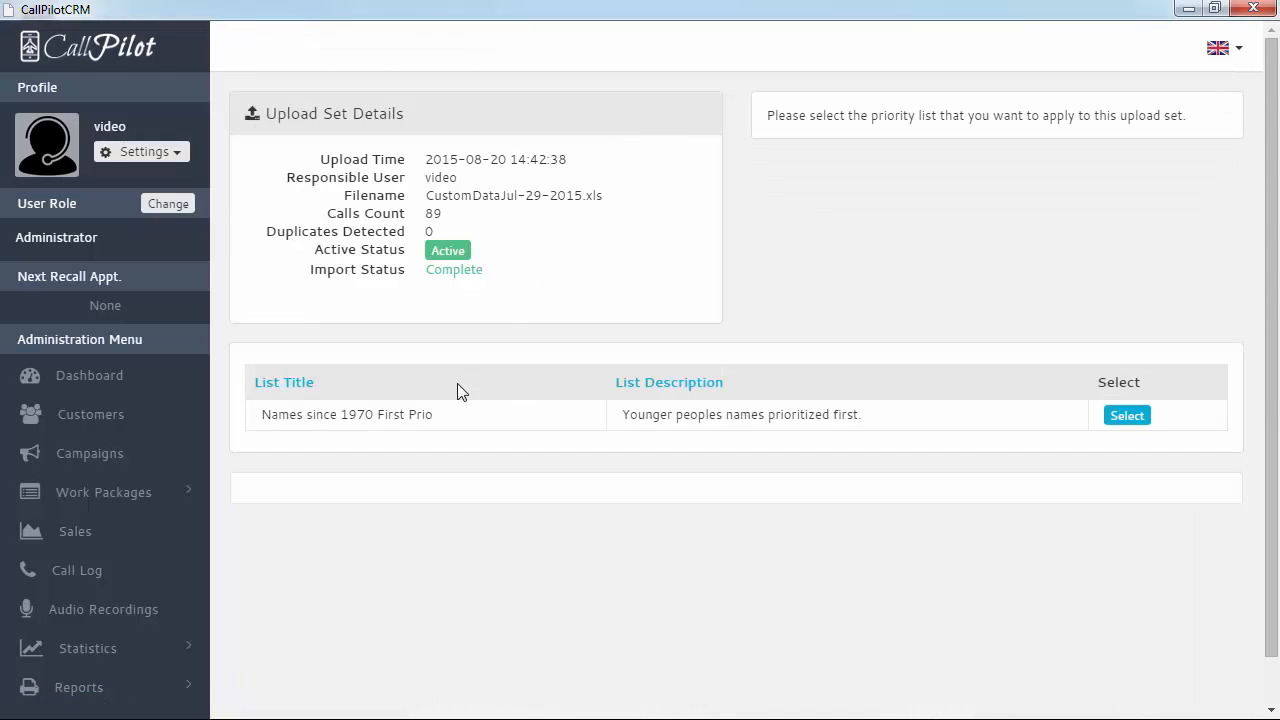
pyautogui.click(1110, 418)
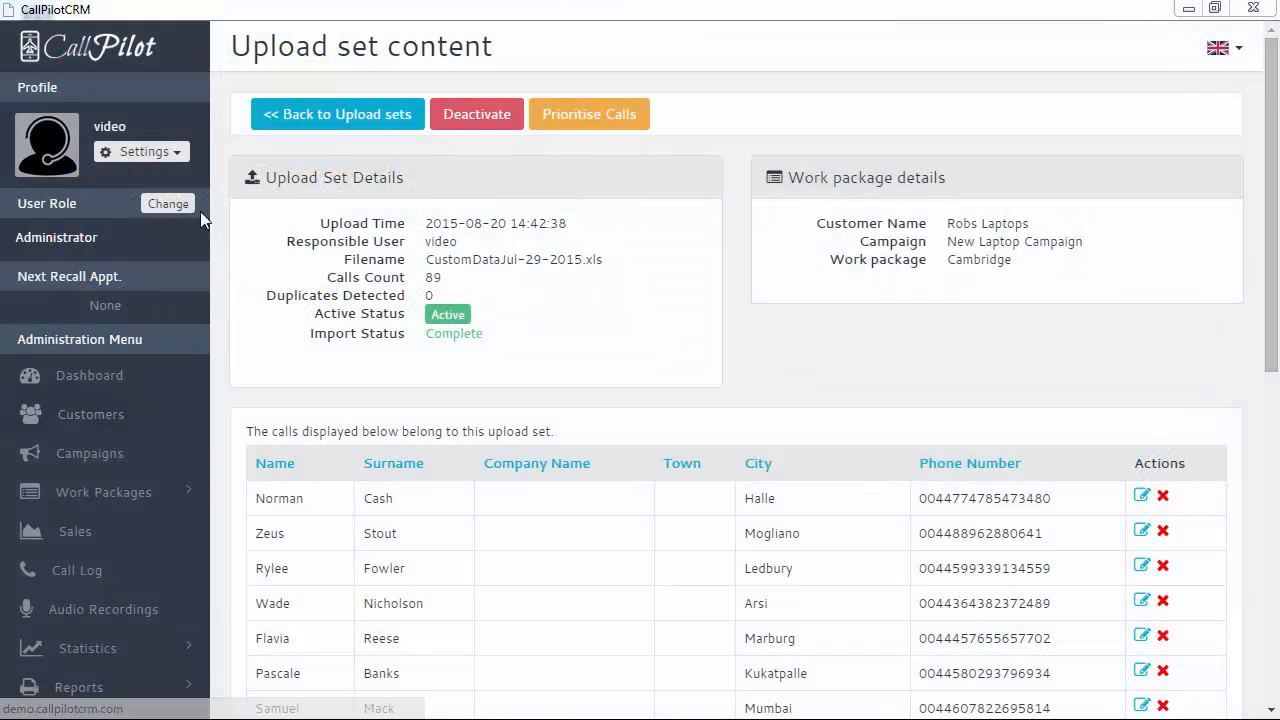
# Change the user role to Agent to reach the Cambridge campaign dashboard
pyautogui.click(170, 204)
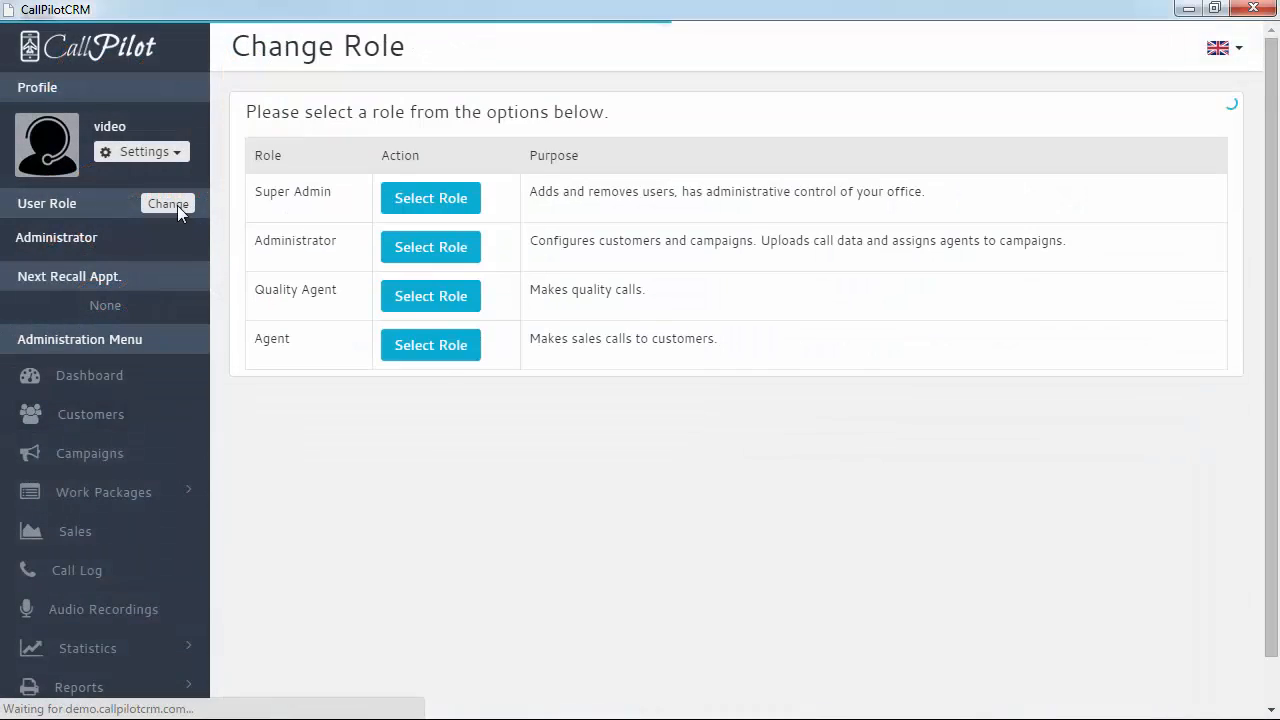
pyautogui.click(431, 362)
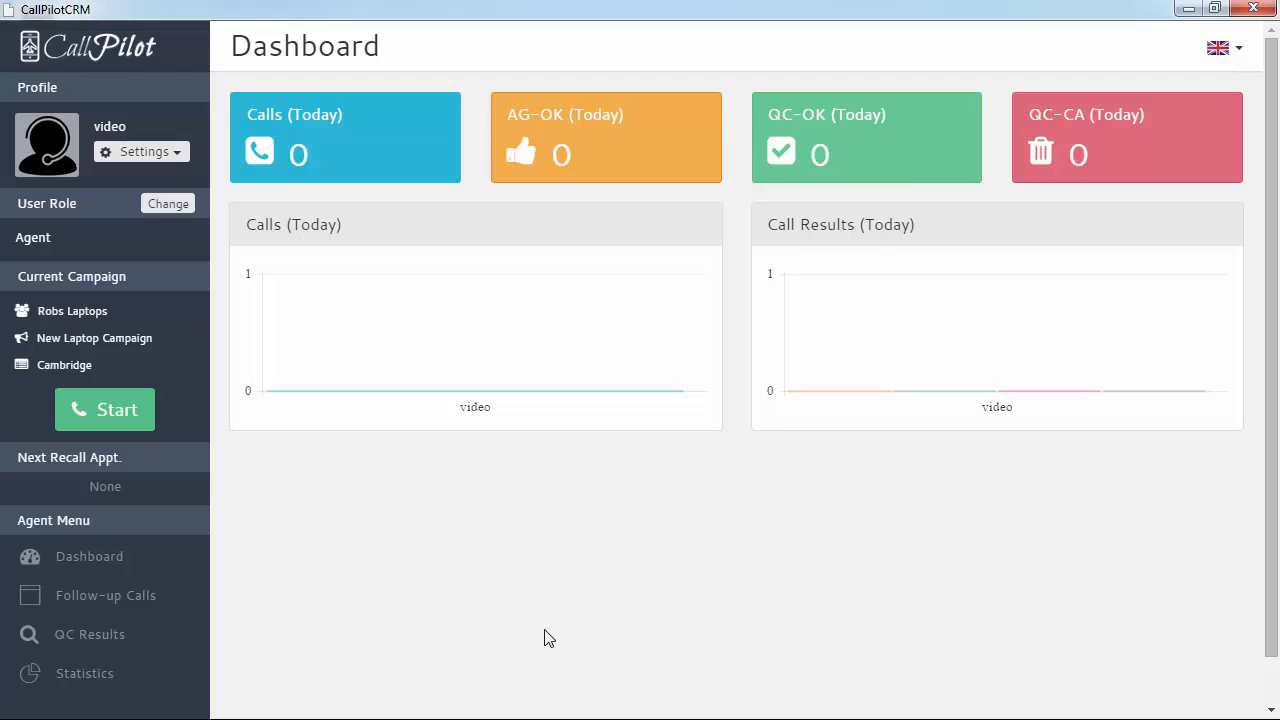
# Start calling the next campaign customer, then hang up in X-Lite and hide it to the tray
pyautogui.click(82, 412)
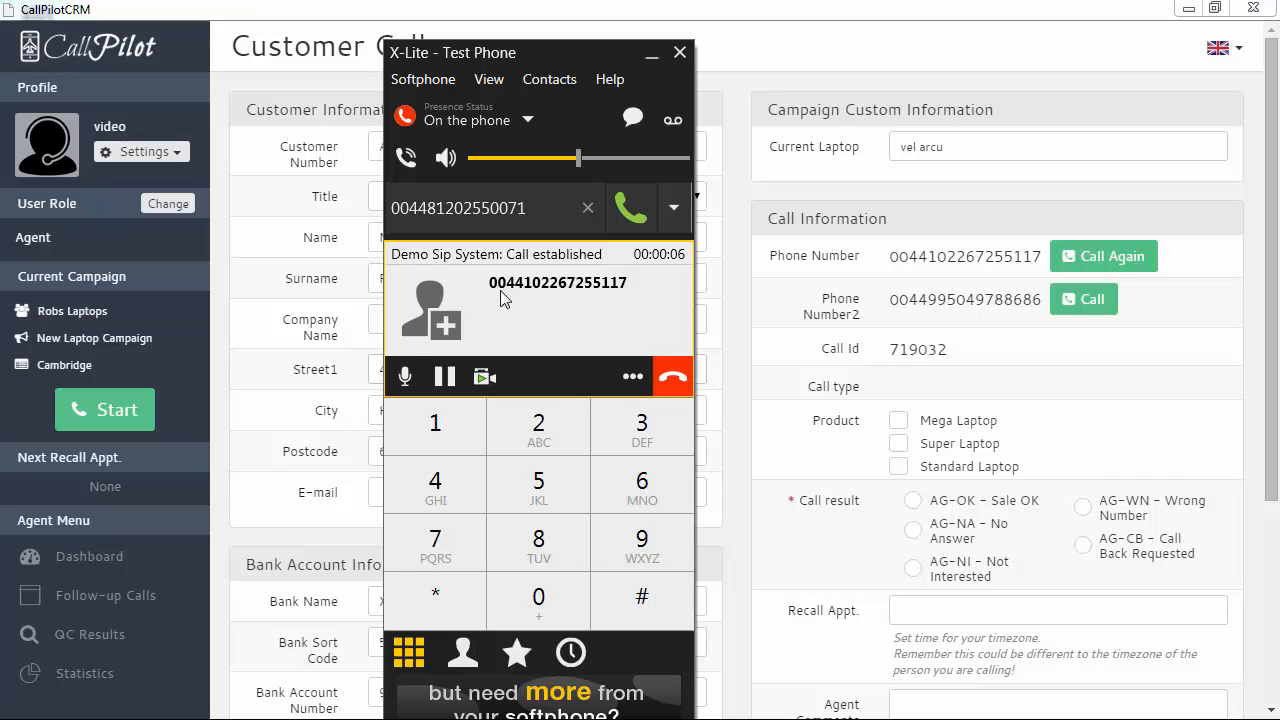
pyautogui.click(673, 374)
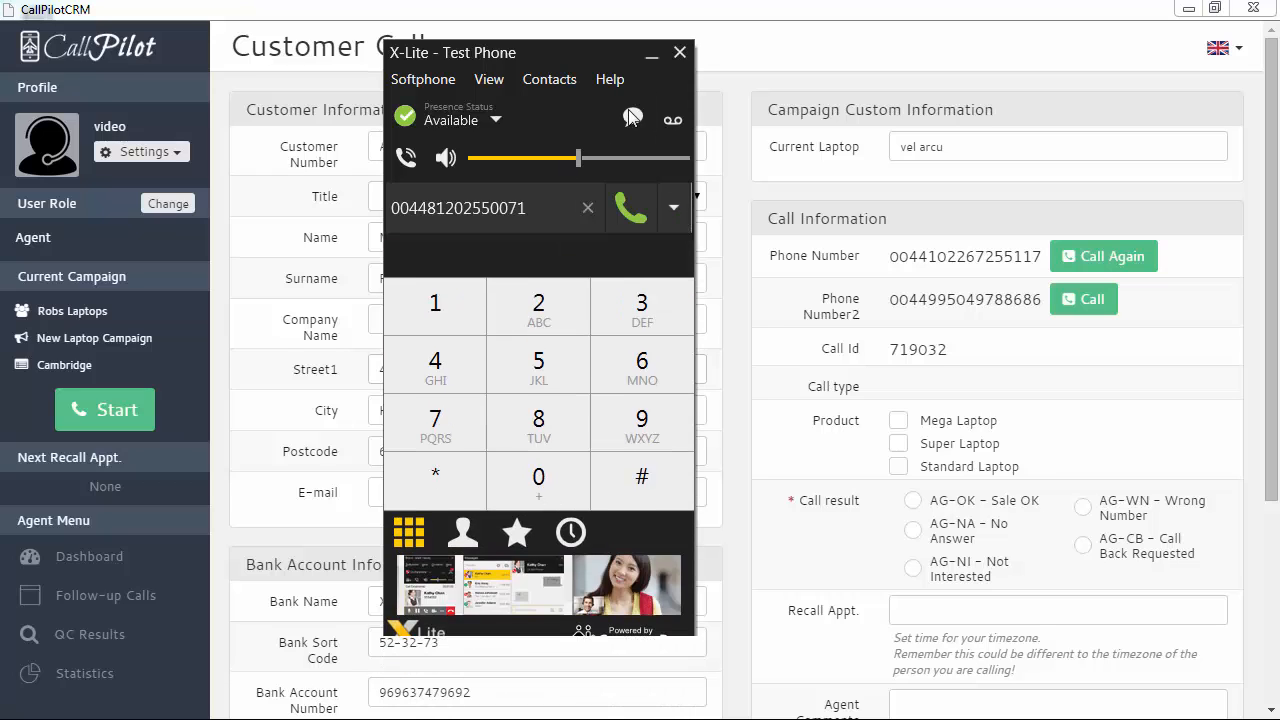
pyautogui.click(680, 55)
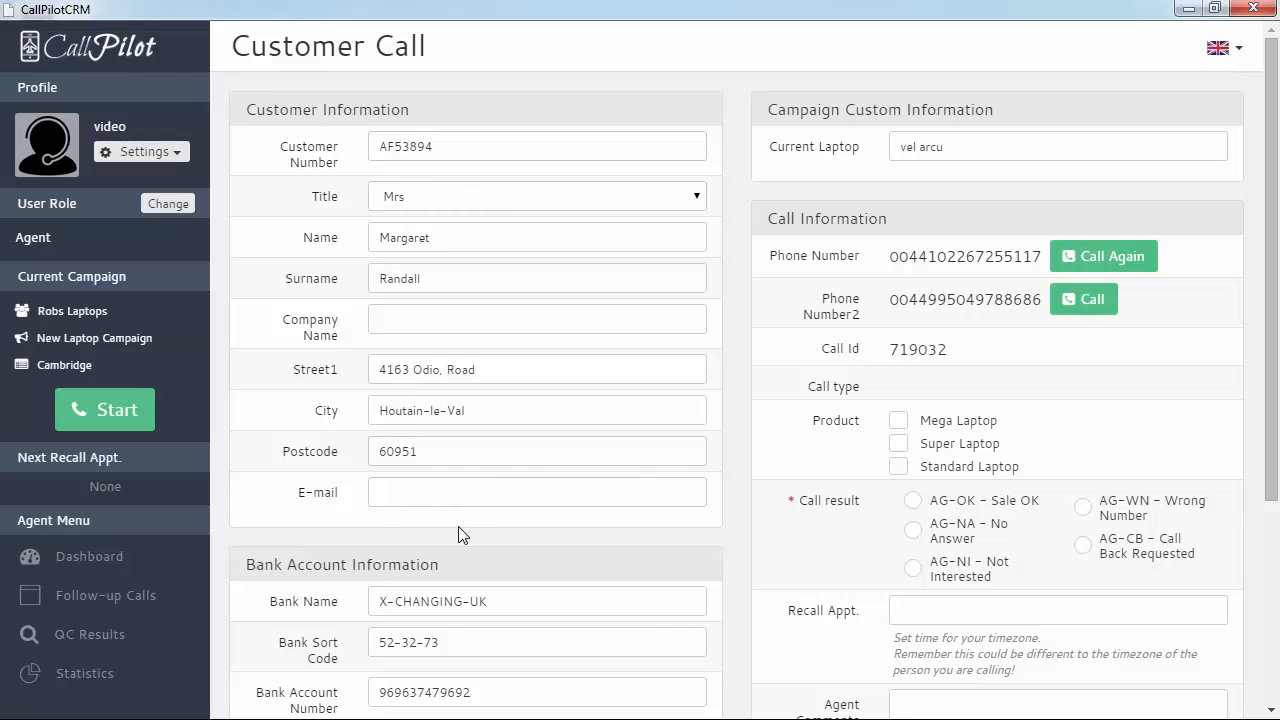
# Replace the Current Laptop field's existing value with new text
pyautogui.scroll(-2, 457, 534)
pyautogui.scroll(2, 443, 363)
pyautogui.scroll(-2, 486, 529)
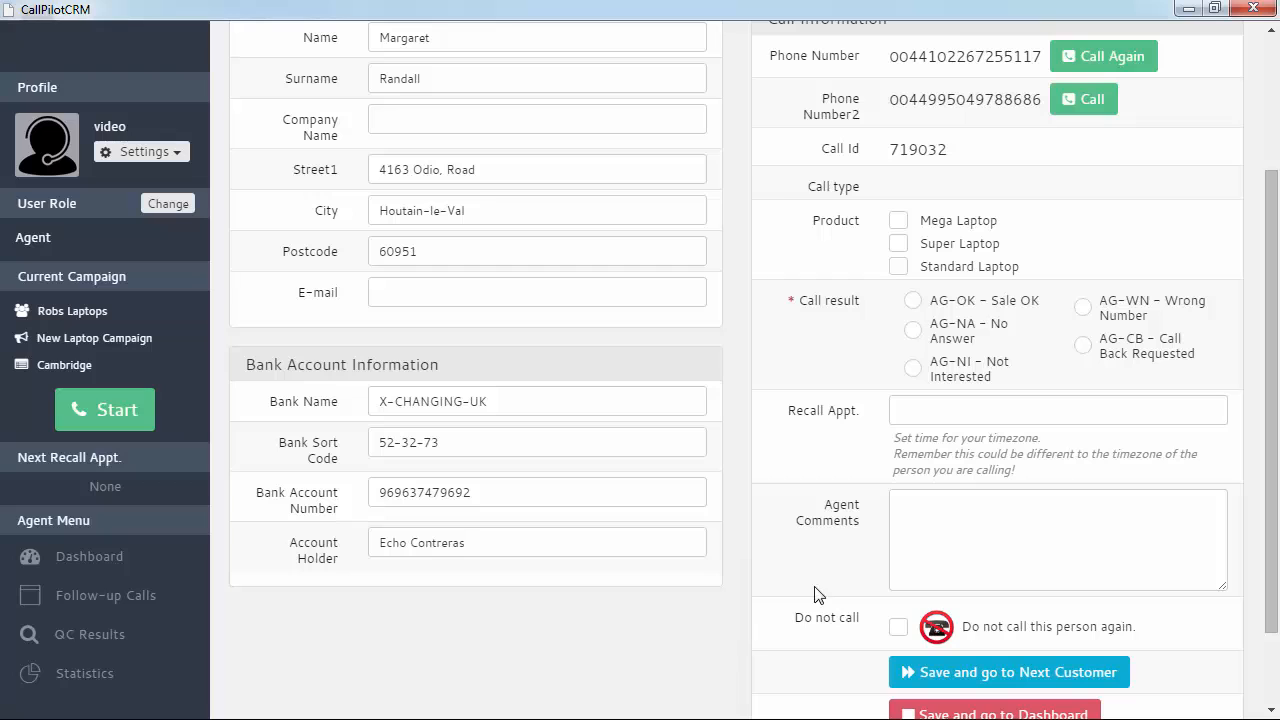
pyautogui.scroll(2, 722, 575)
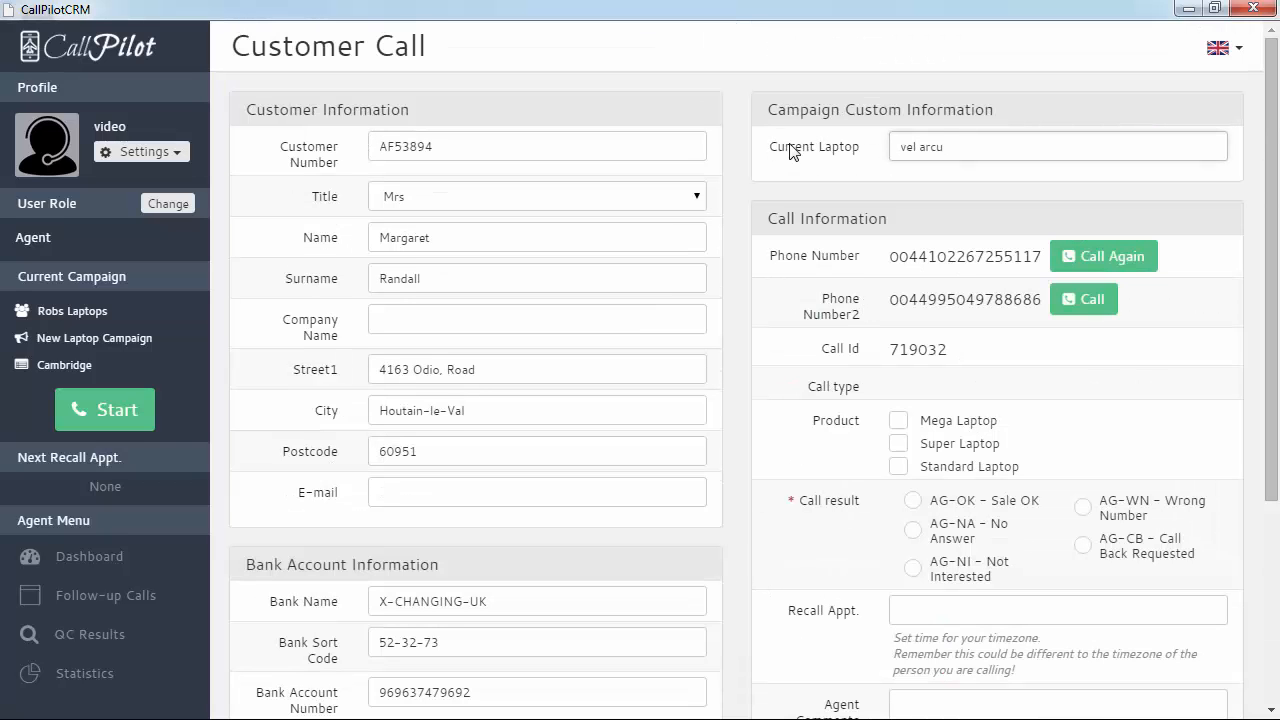
pyautogui.moveTo(974, 154); pyautogui.dragTo(841, 134)
pyautogui.write('Lenovo')
pyautogui.scroll(-2, 1057, 346)
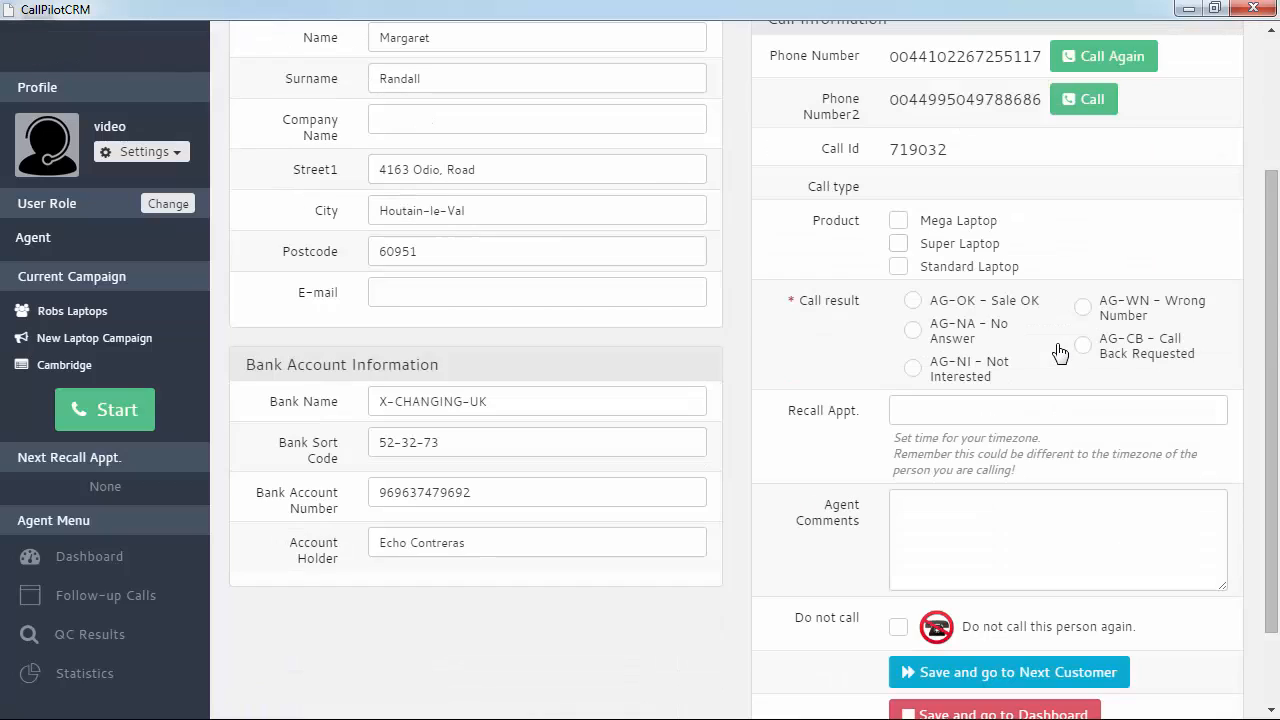
# Tick Mega Laptop, choose AG-OK Sale OK, and add the comment 'Deliver on 31st'
pyautogui.click(899, 223)
pyautogui.click(914, 302)
pyautogui.click(946, 496)
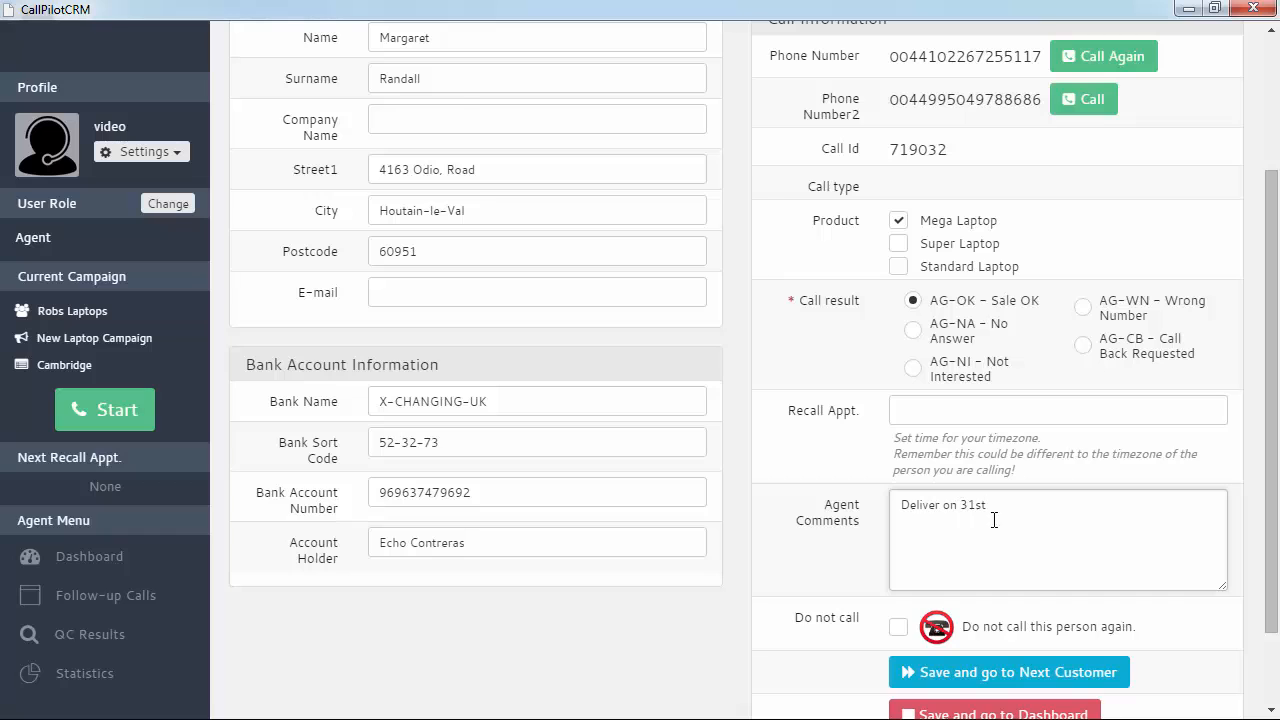
pyautogui.scroll(-2, 1212, 552)
pyautogui.scroll(3, 1220, 484)
pyautogui.scroll(-3, 1129, 482)
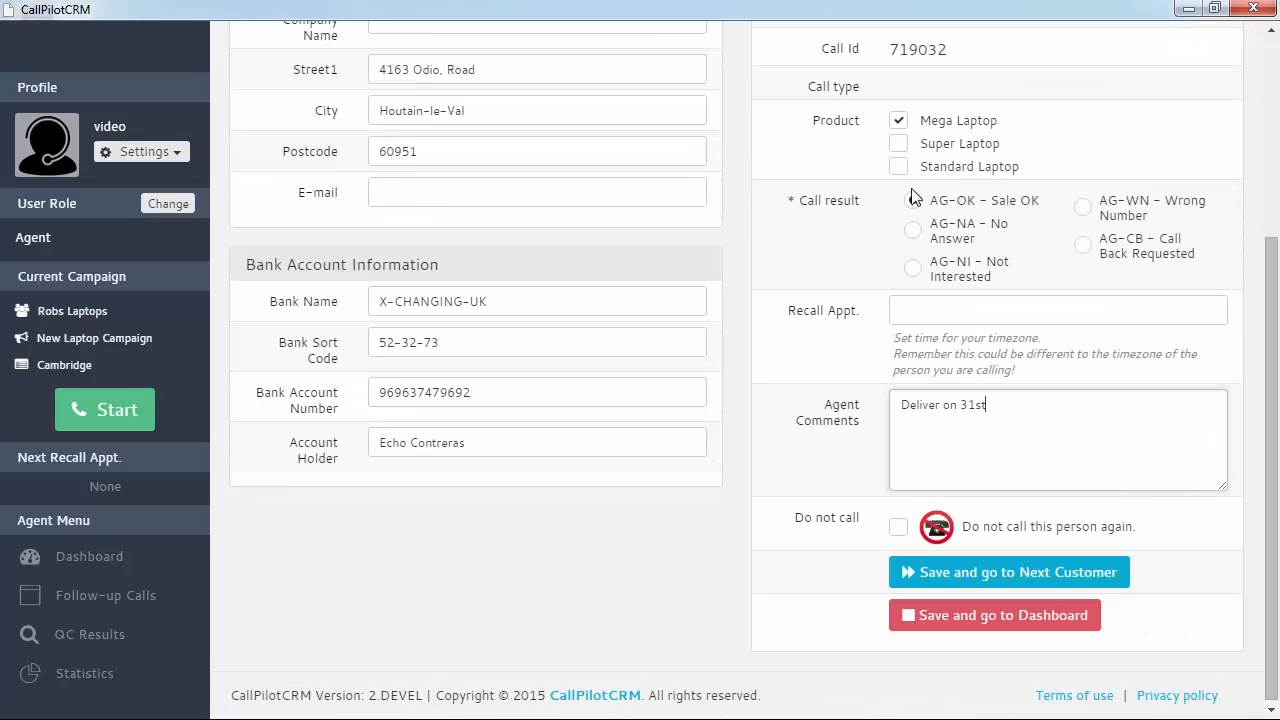
# Save the sale, move to customer call 719033, and hang up that X-Lite call
pyautogui.click(986, 574)
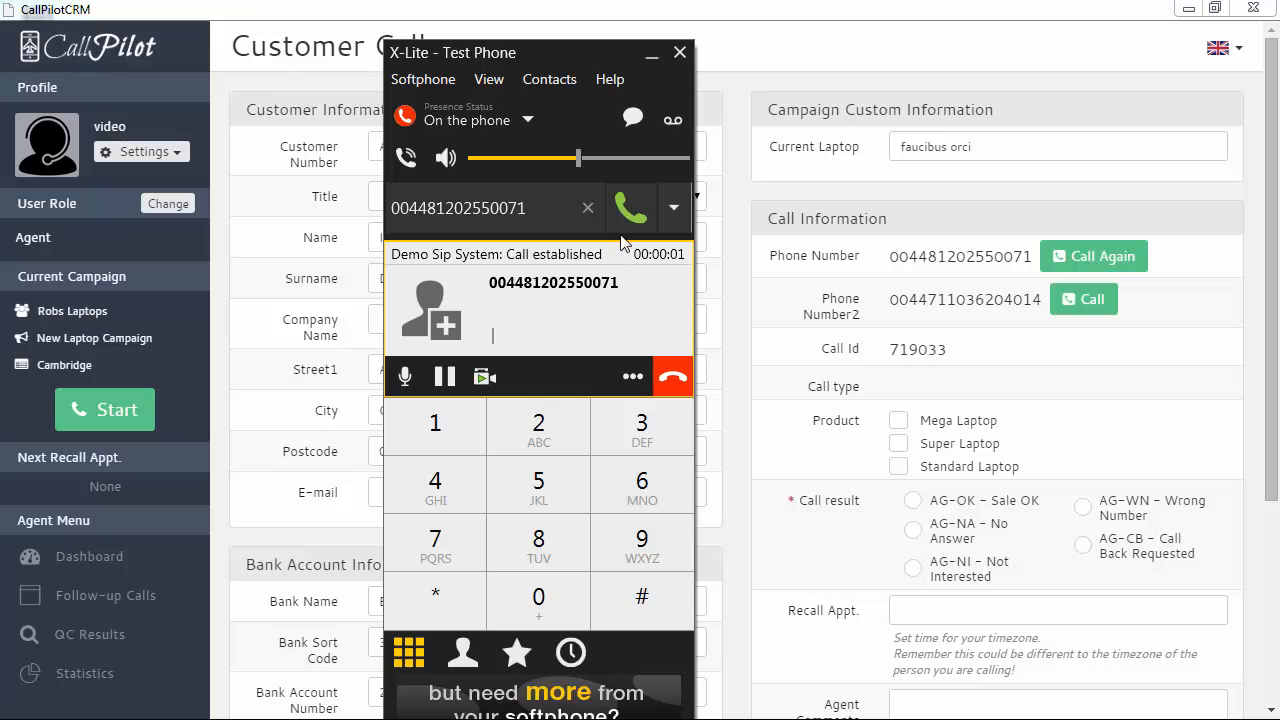
pyautogui.click(671, 378)
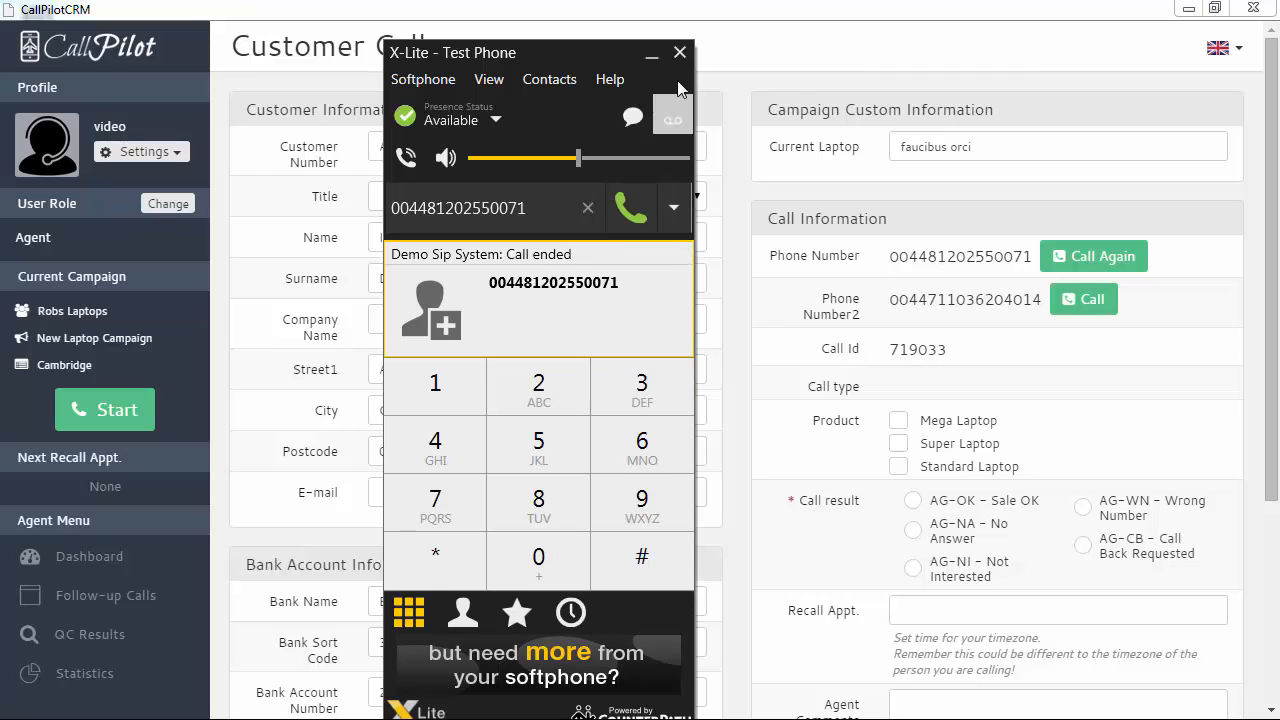
pyautogui.click(779, 76)
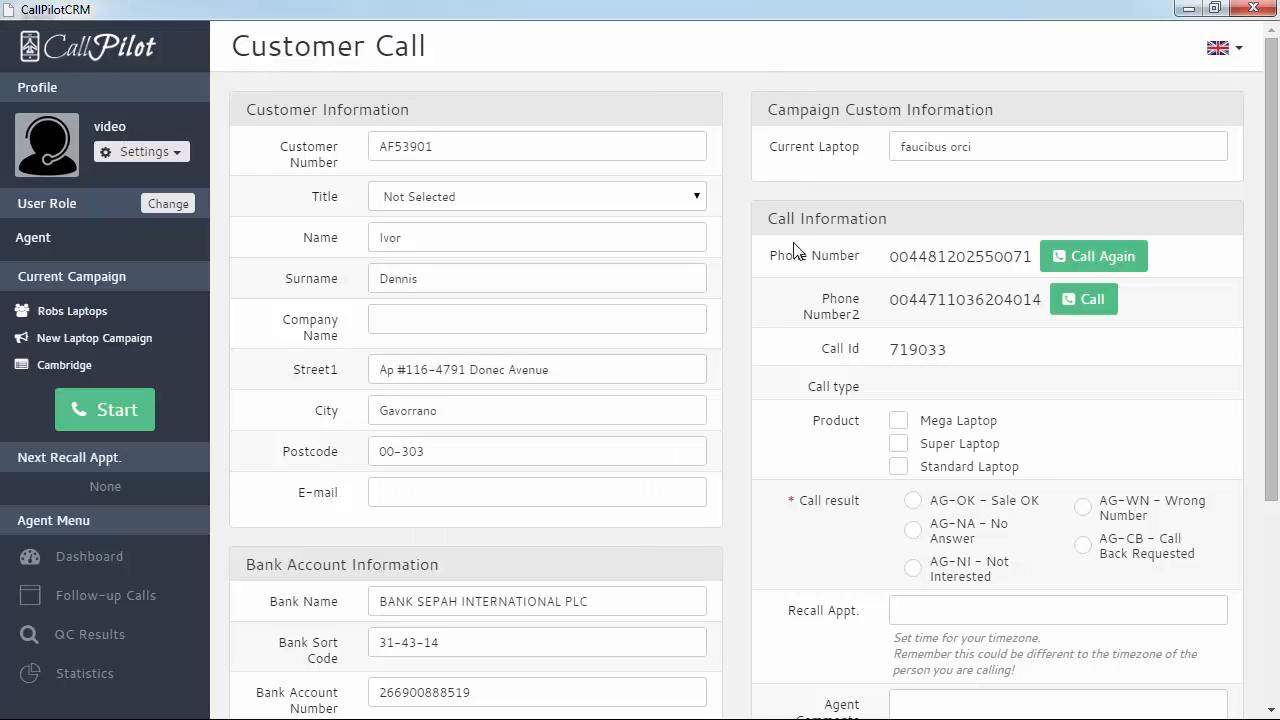
# Change Current Laptop to 'Acer' and tick Standard Laptop as the product
pyautogui.scroll(-1, 755, 432)
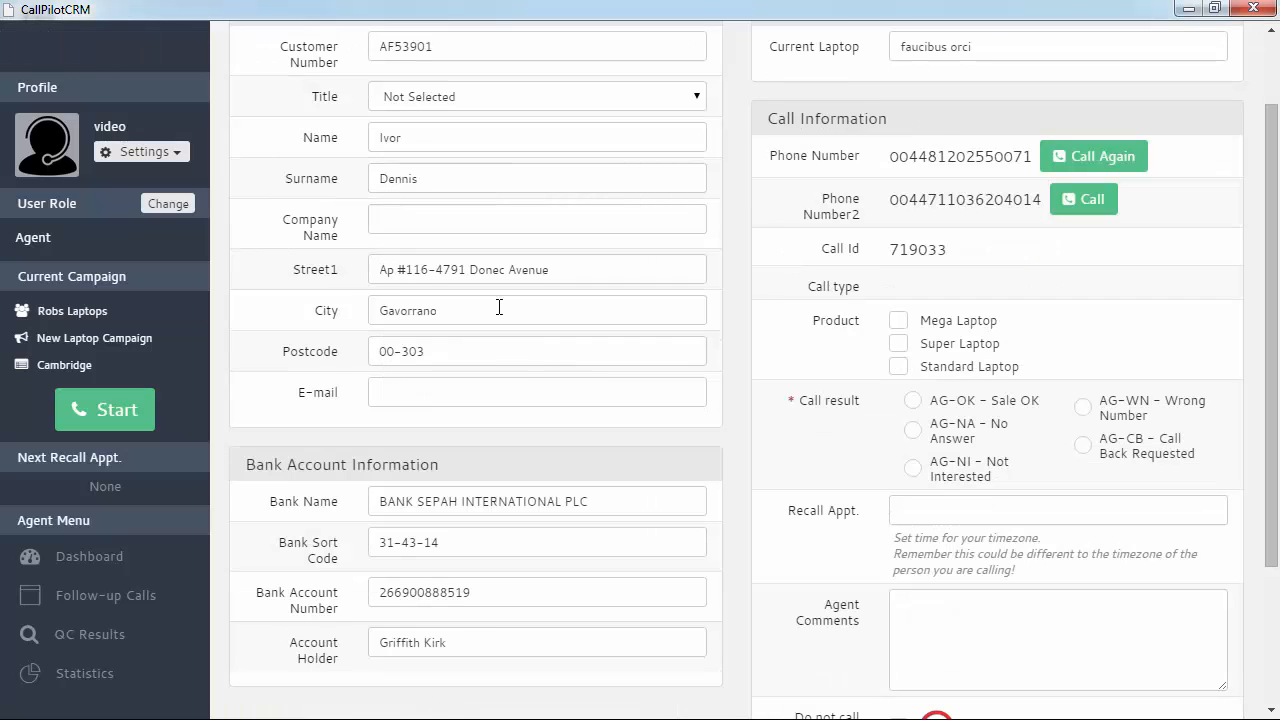
pyautogui.scroll(-1, 760, 470)
pyautogui.scroll(2, 760, 475)
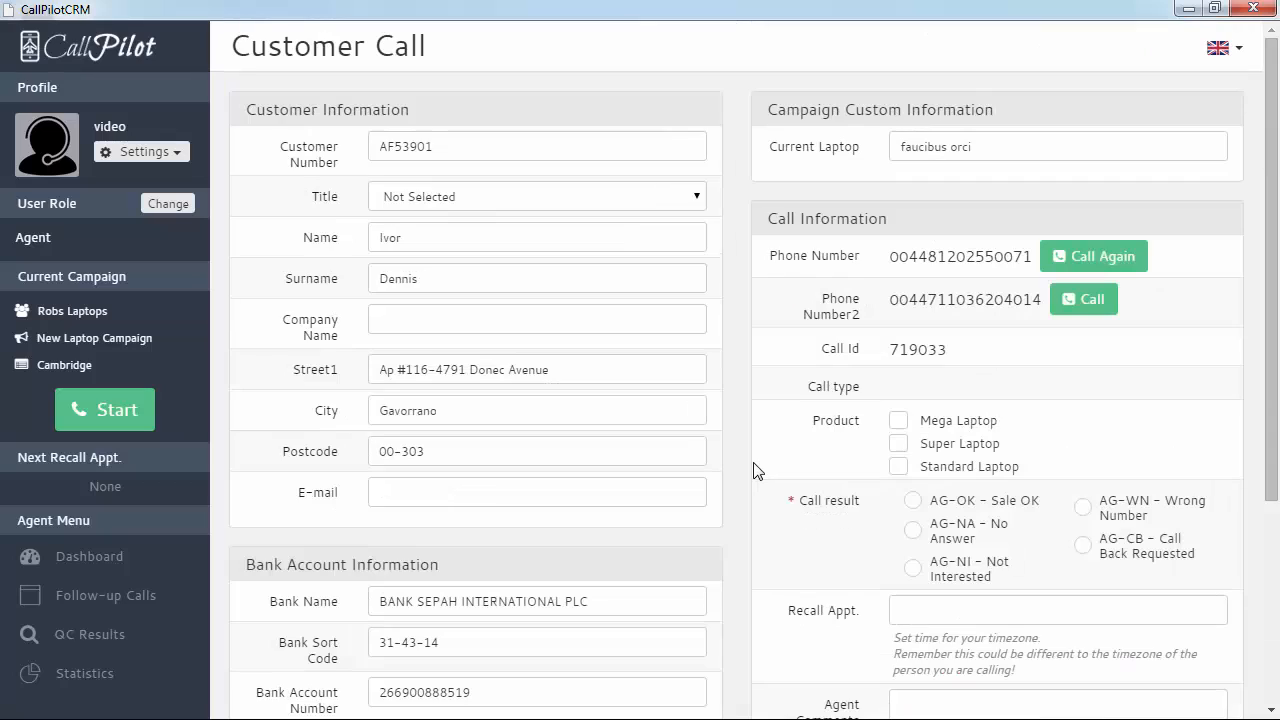
pyautogui.moveTo(1000, 146); pyautogui.dragTo(666, 140)
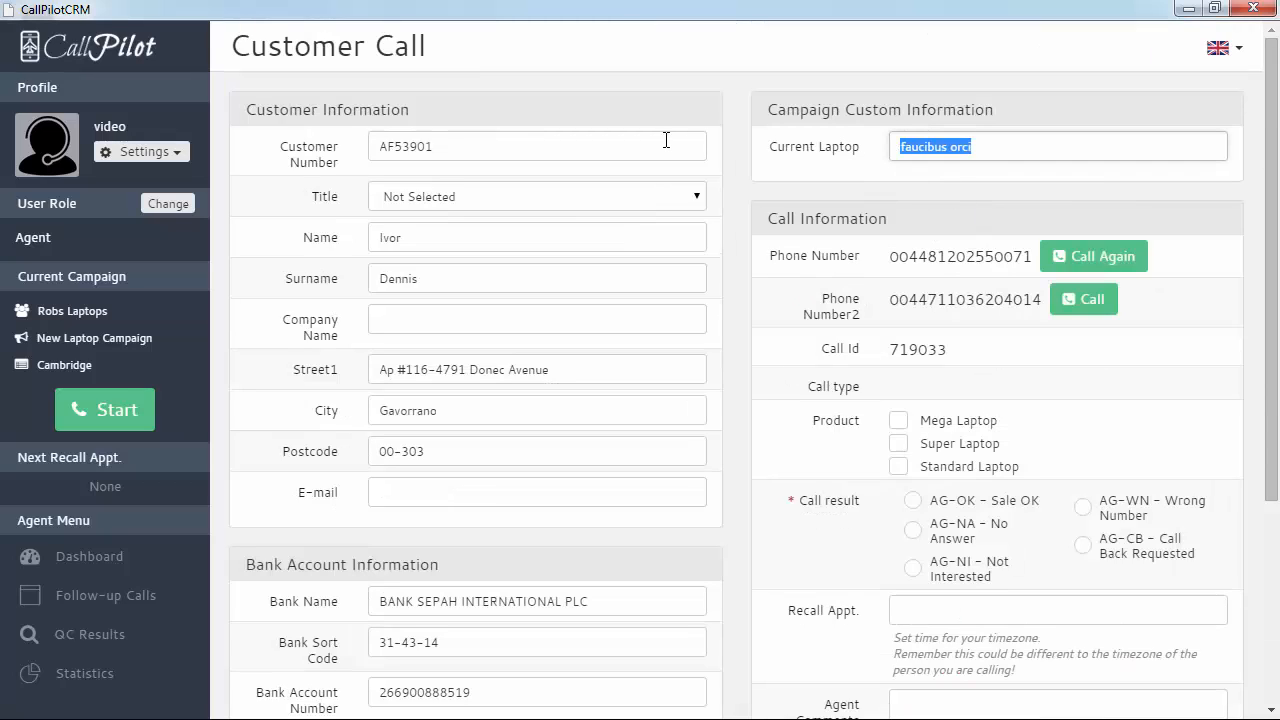
pyautogui.write('Av')
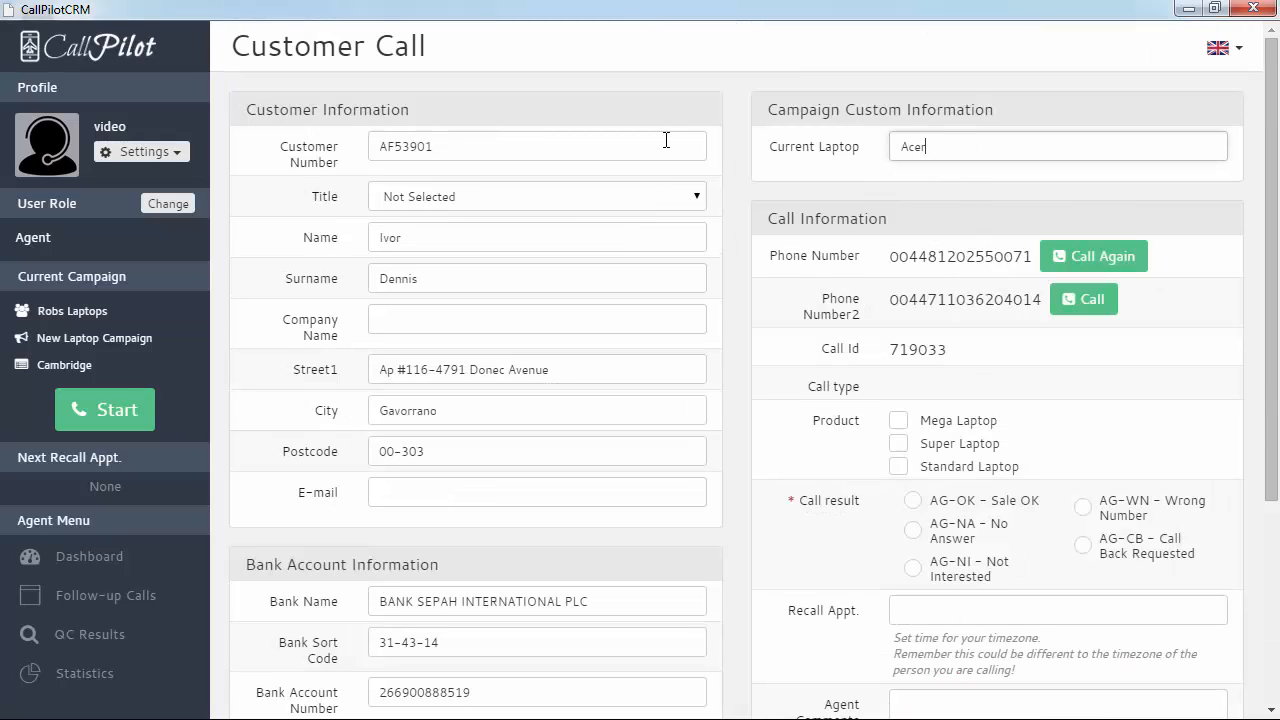
pyautogui.click(898, 443)
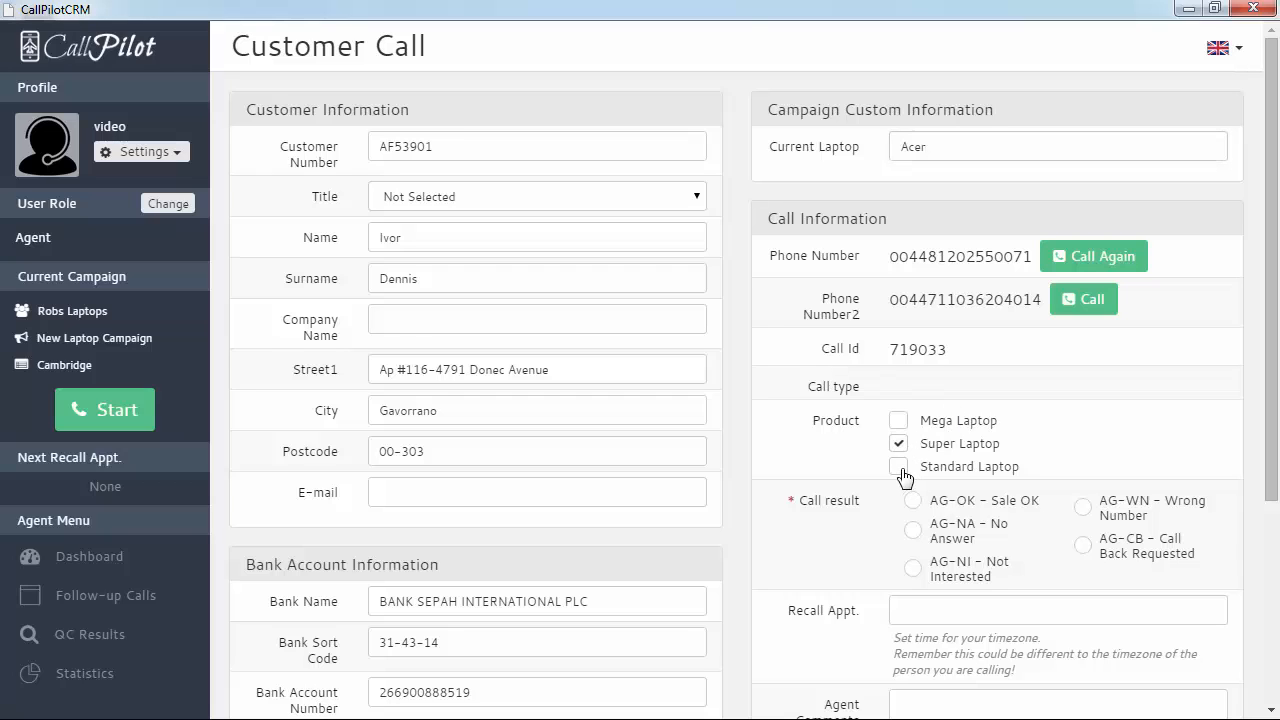
pyautogui.click(899, 467)
# Mark the call AG-CB Call Back Requested with recall appointment 08/20/2015 5:45 PM
pyautogui.scroll(-1, 1066, 455)
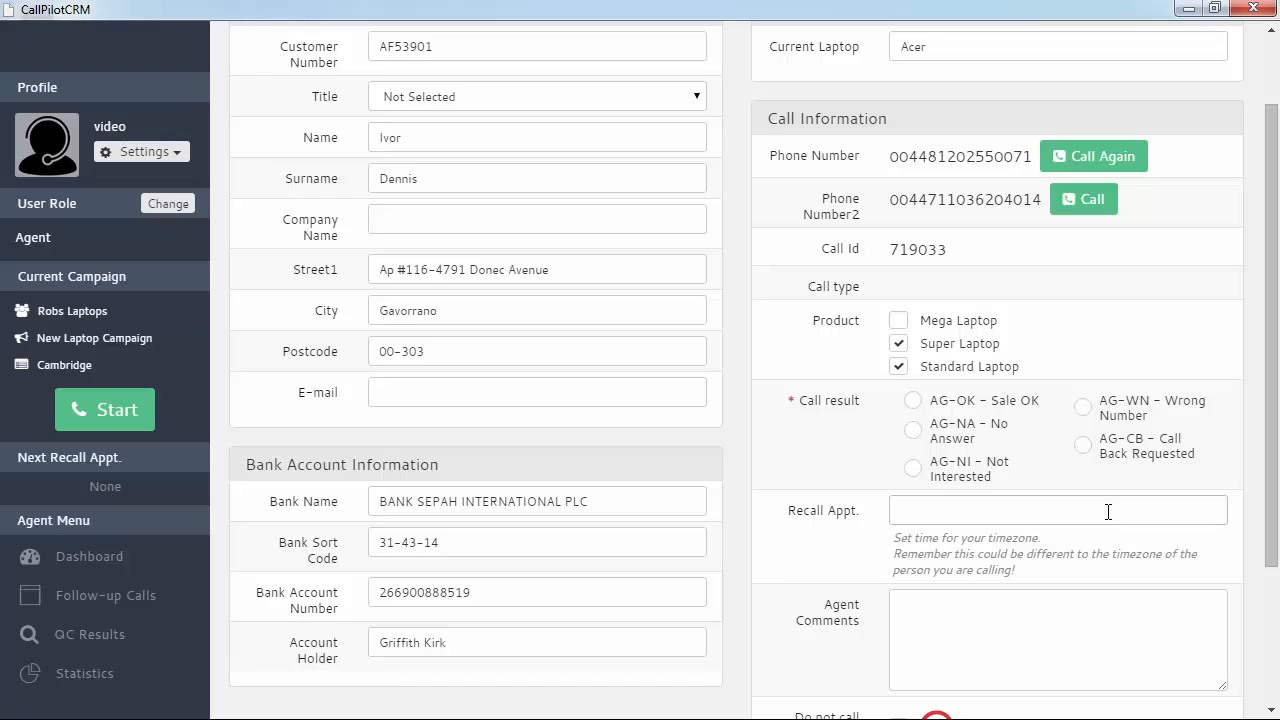
pyautogui.click(1085, 450)
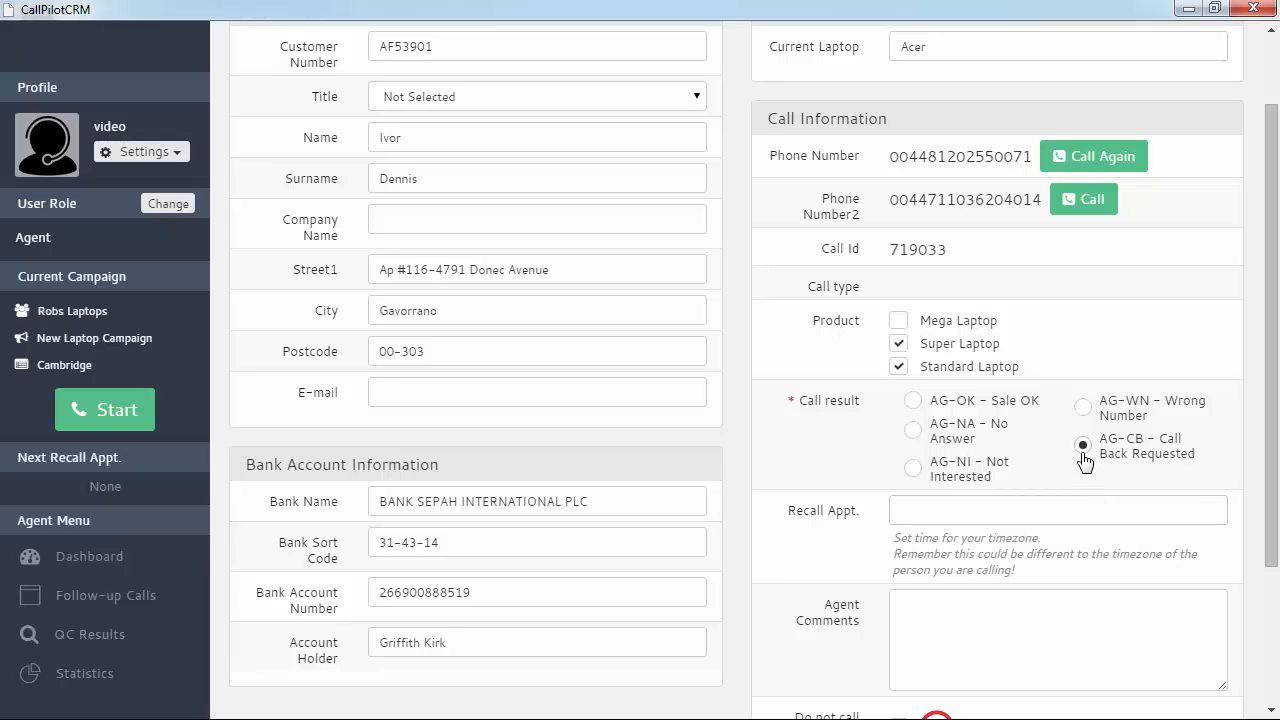
pyautogui.click(979, 508)
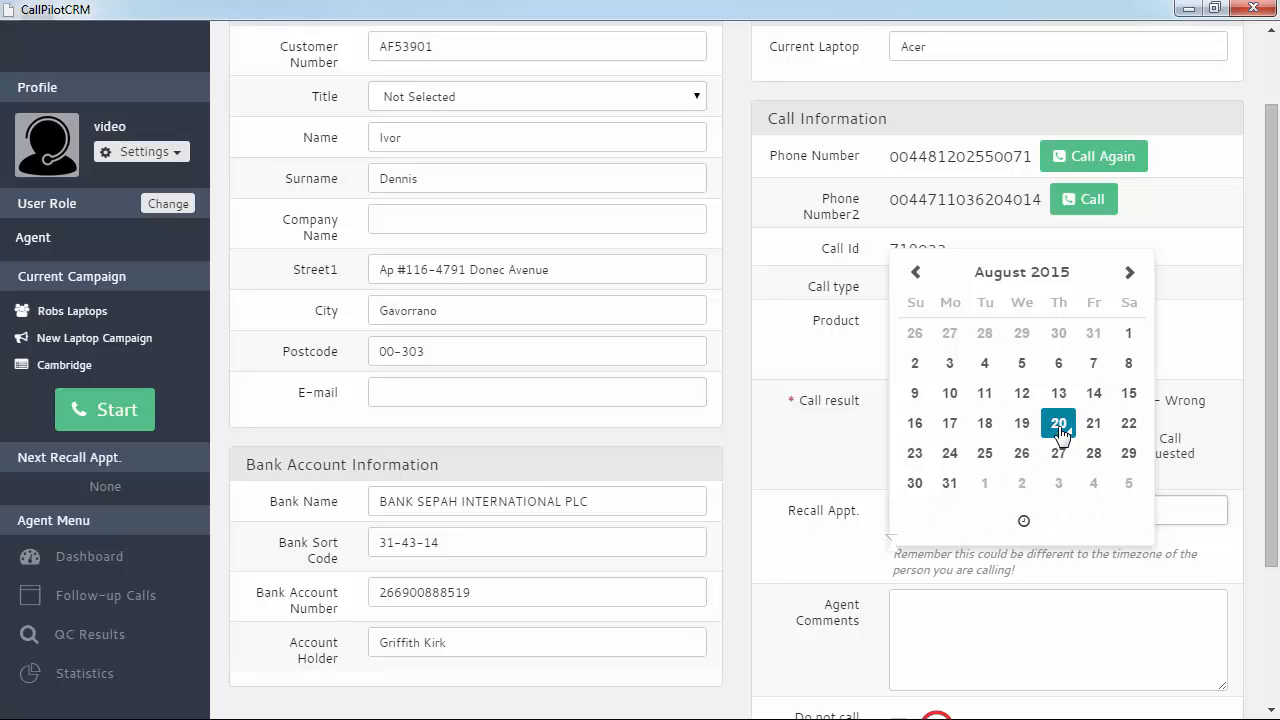
pyautogui.click(1025, 519)
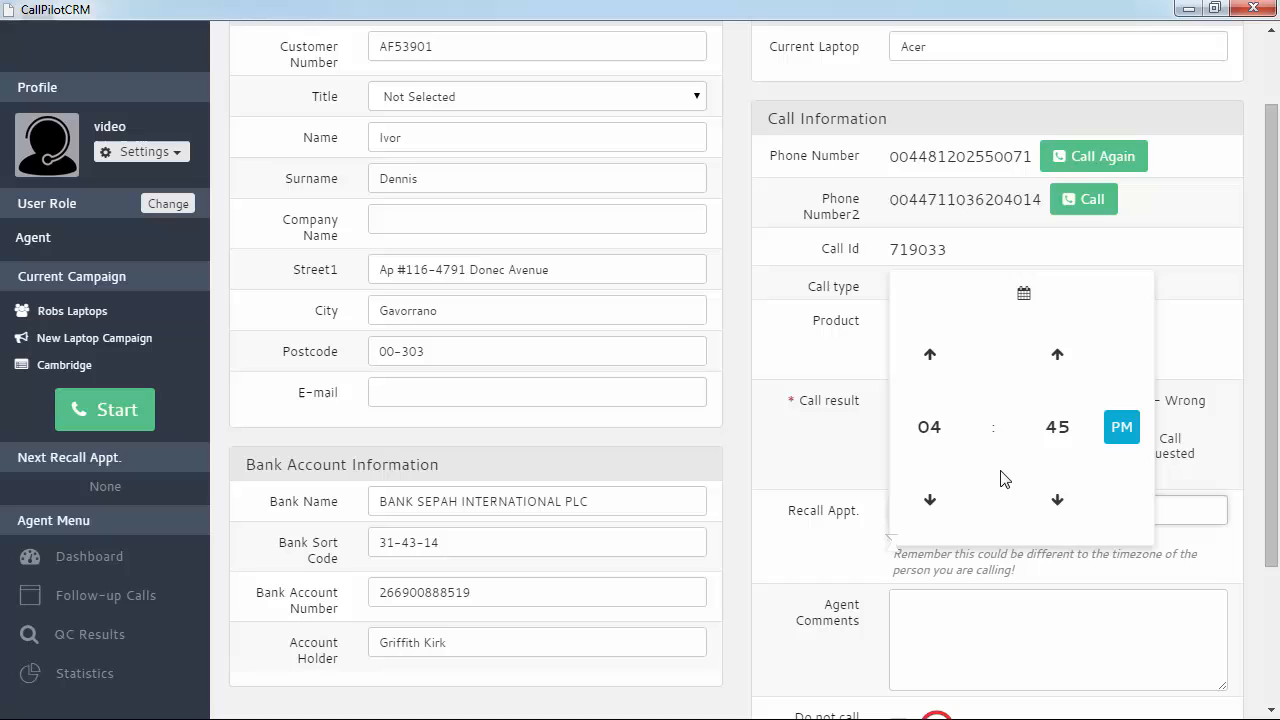
pyautogui.click(927, 374)
pyautogui.click(1198, 352)
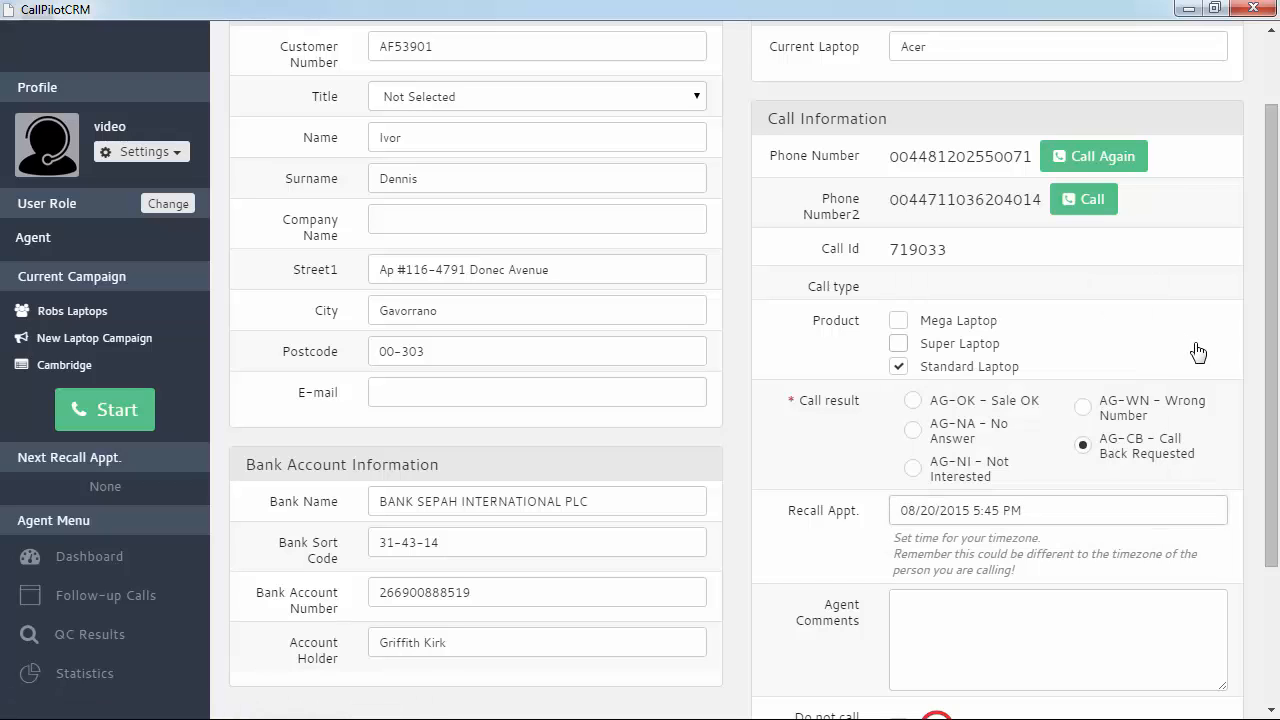
pyautogui.scroll(-2, 1043, 640)
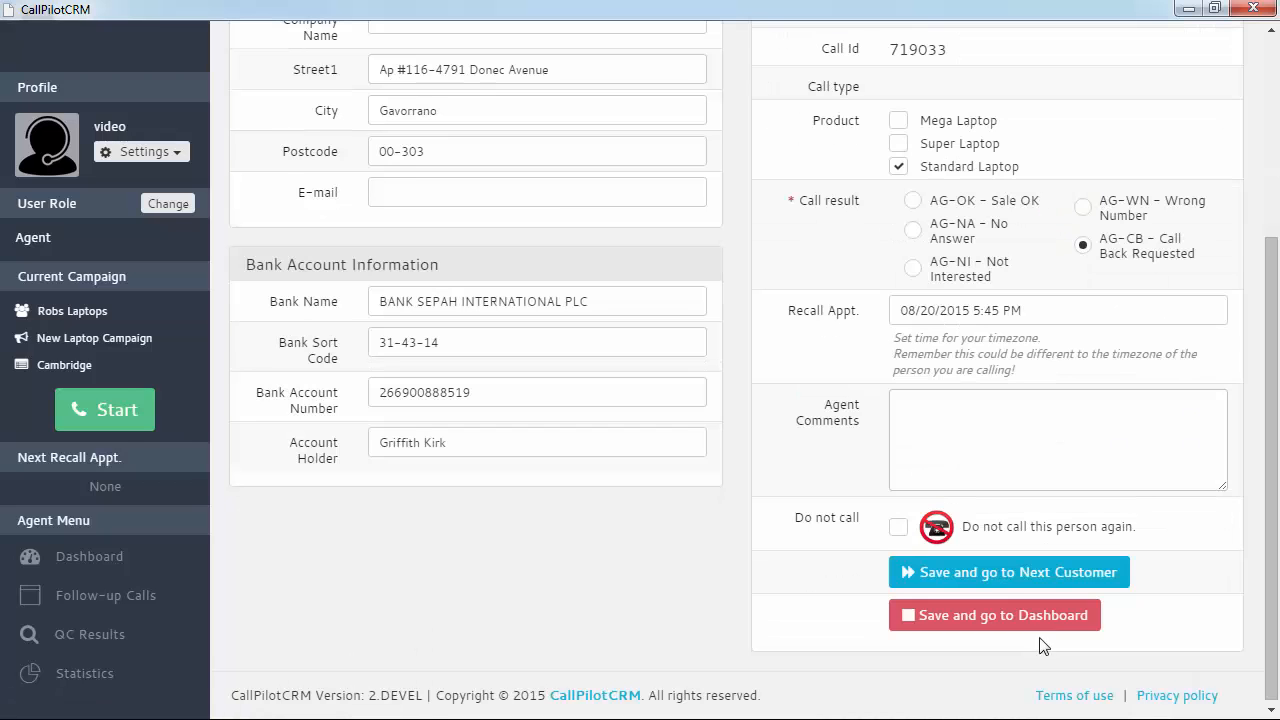
# Add the agent comment 'Not sure needs to ask' and save the call to the dashboard
pyautogui.click(933, 425)
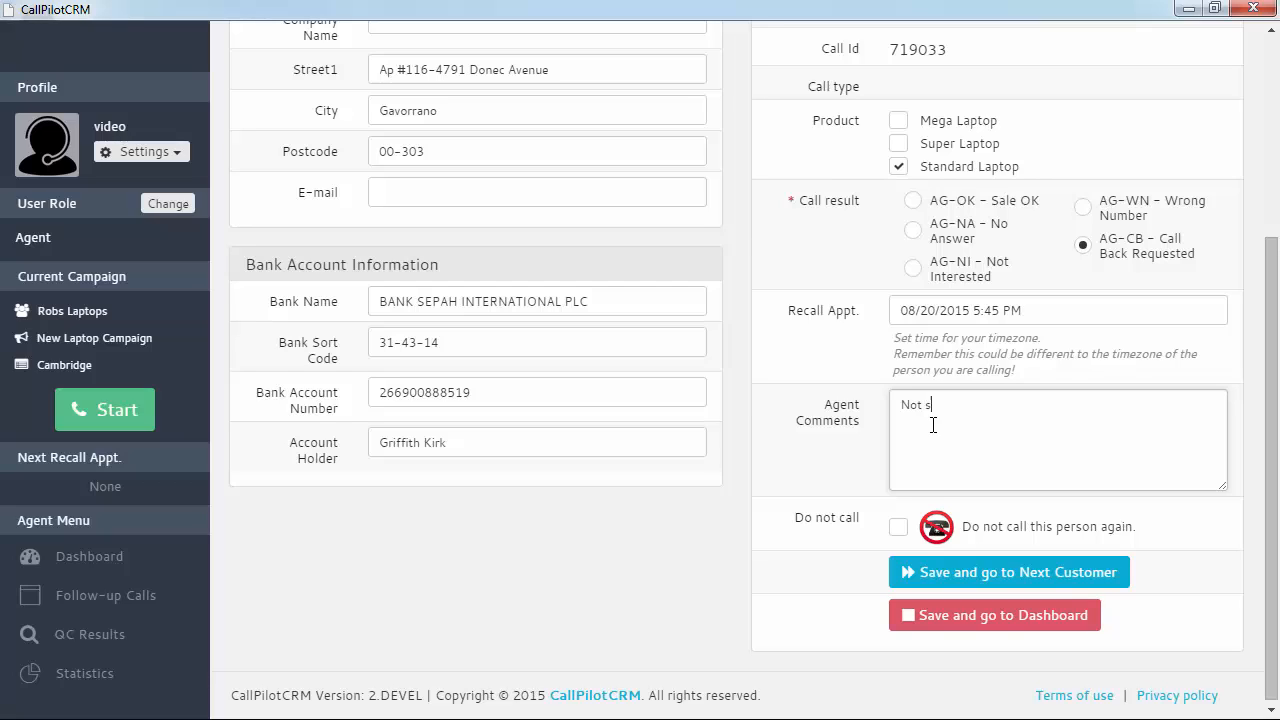
pyautogui.write('Not sure needs to ask his partner about the purchase.')
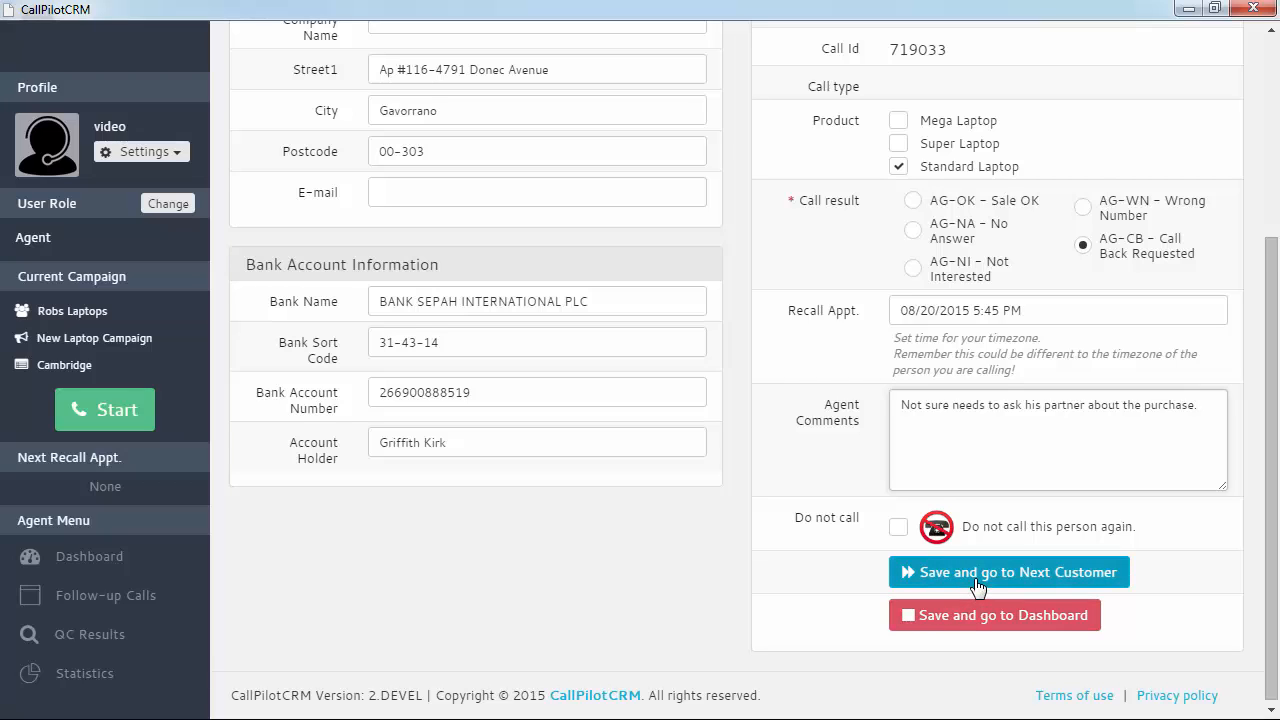
pyautogui.click(990, 612)
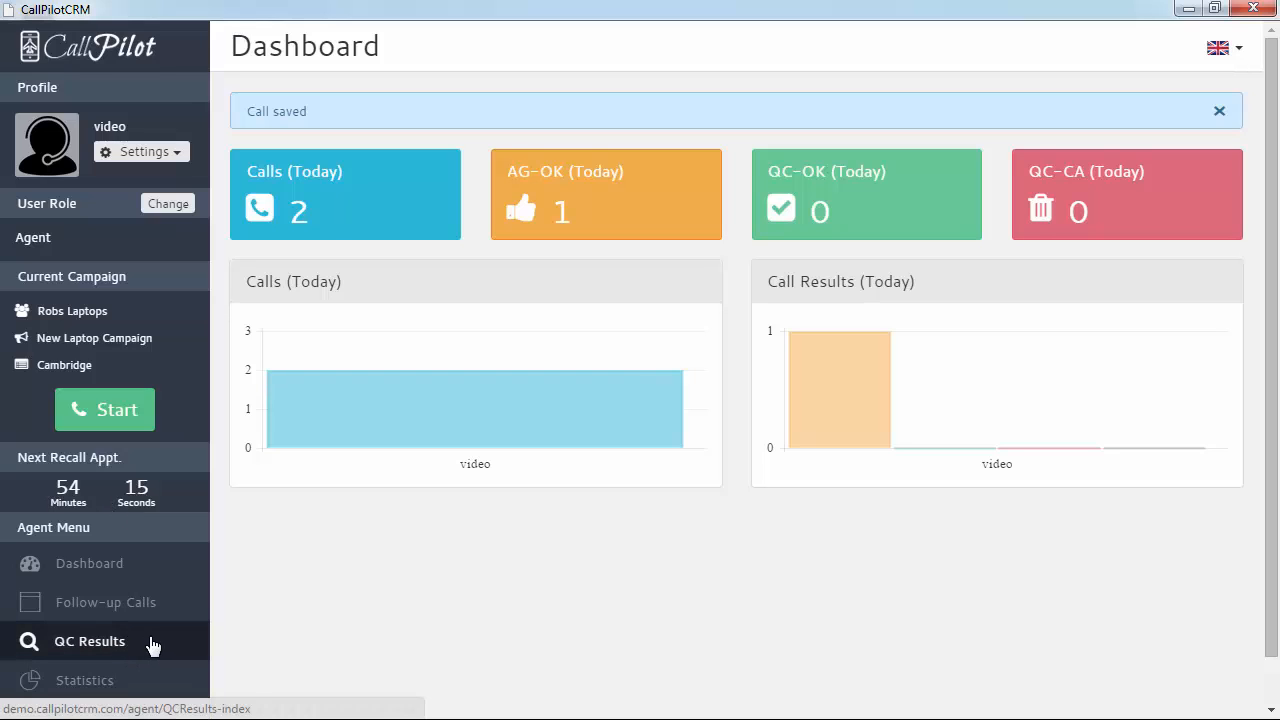
# Call back follow-up 719033 from Follow-up Calls, then hang up and hide X-Lite
pyautogui.click(105, 602)
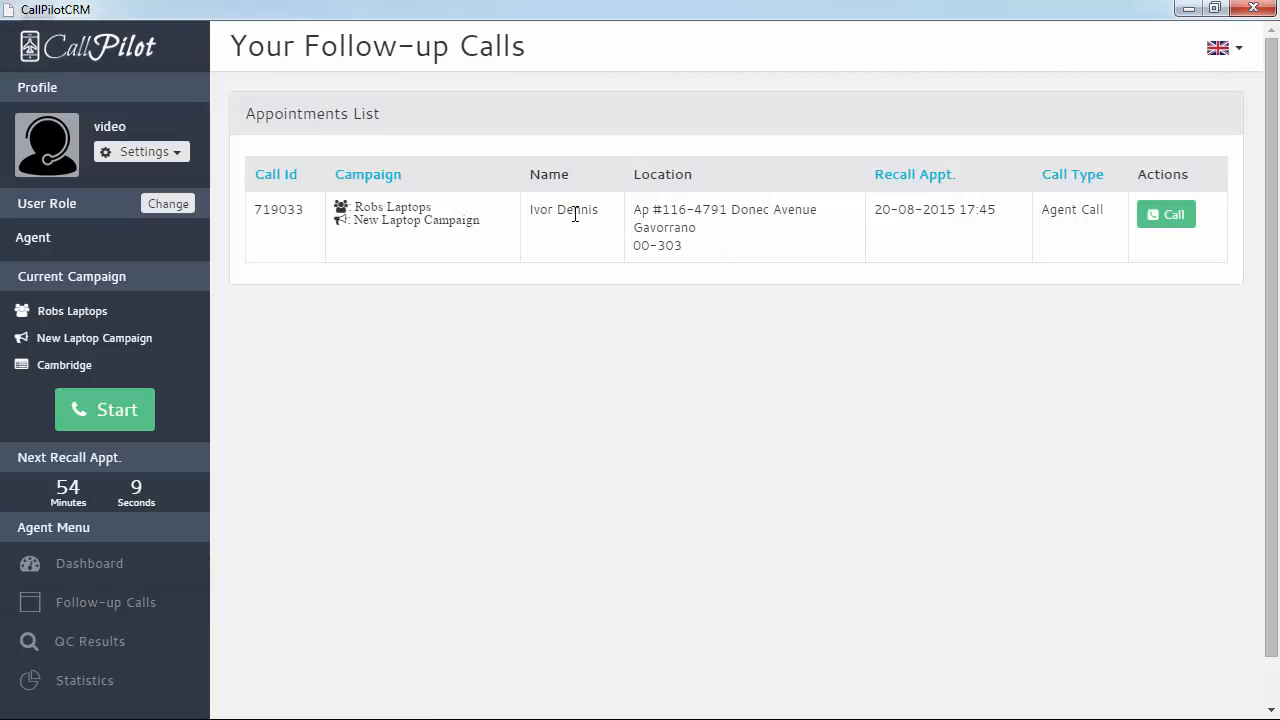
pyautogui.click(1160, 227)
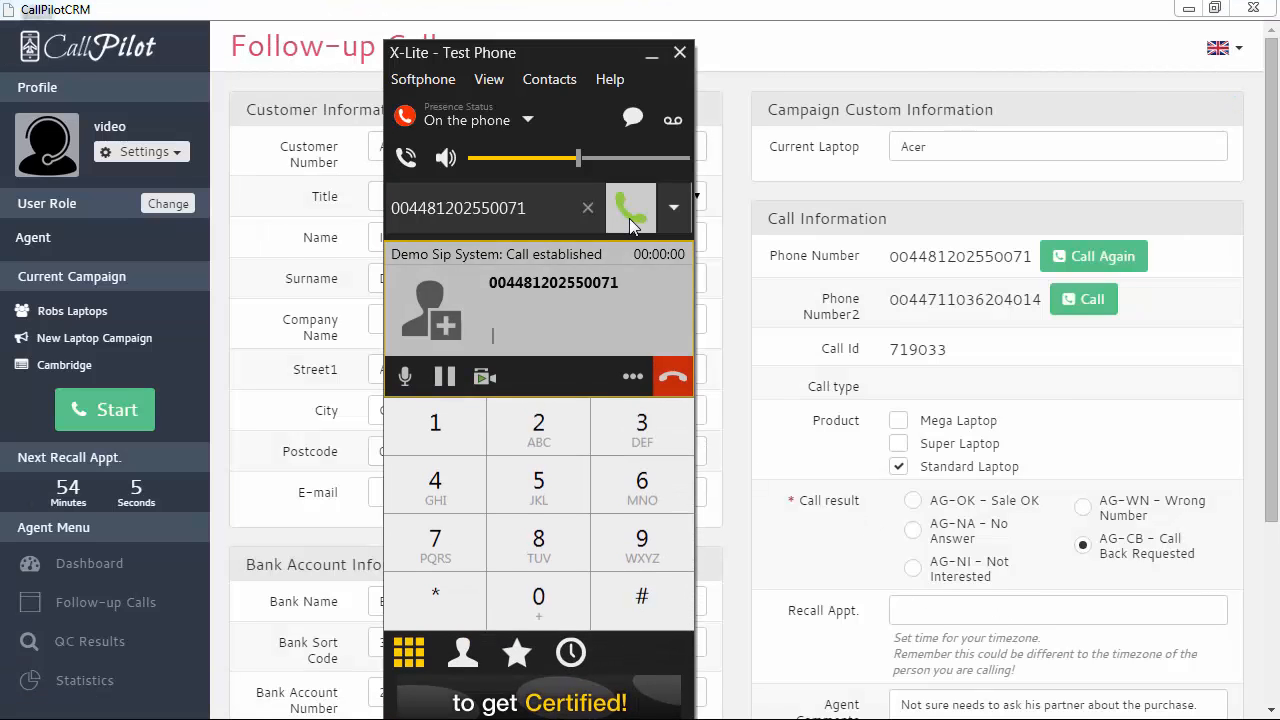
pyautogui.click(670, 376)
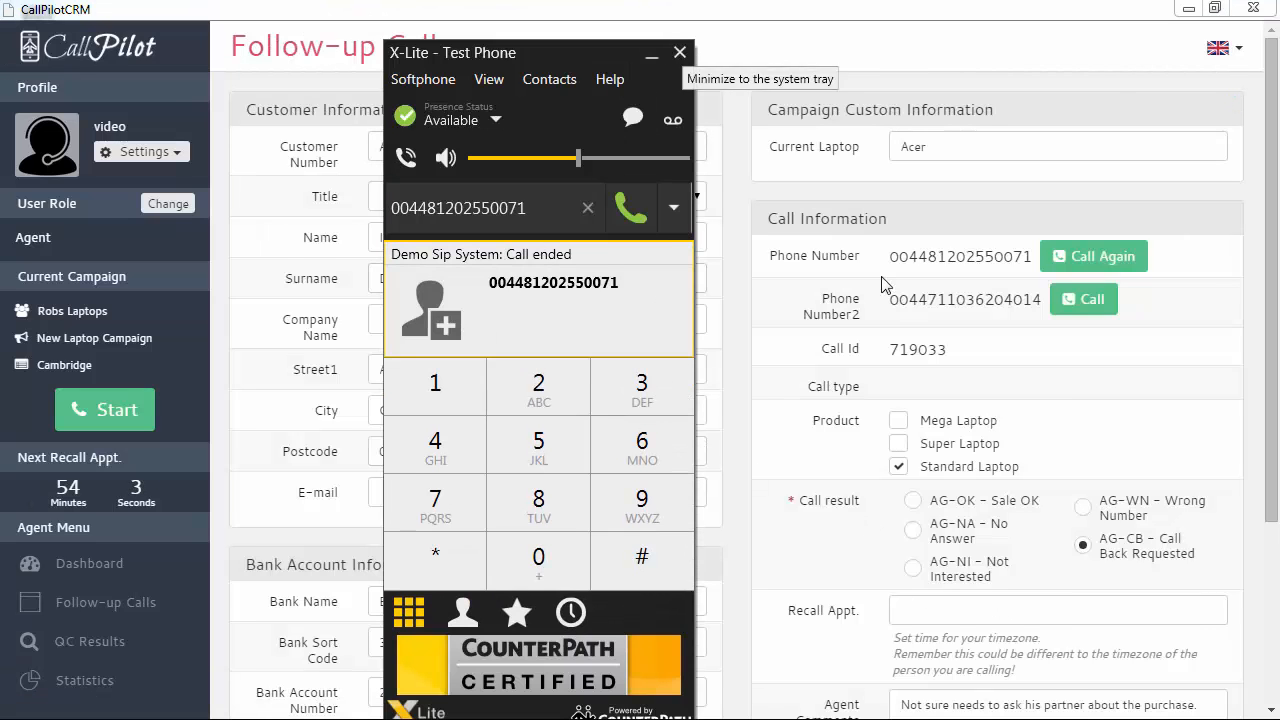
pyautogui.click(680, 52)
# Set AG-OK Sale OK, tick Mega Laptop, comment 'Deliver on 2nd', and save to the Recall list
pyautogui.scroll(-2, 1140, 566)
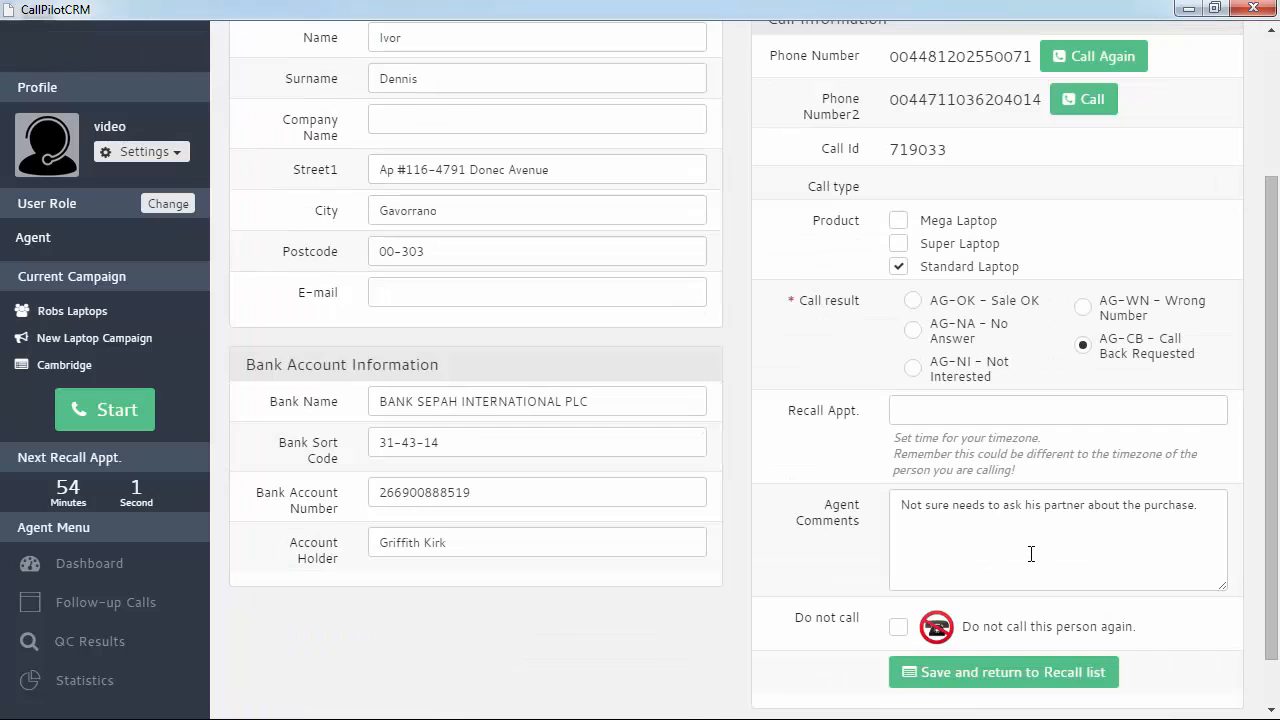
pyautogui.click(913, 300)
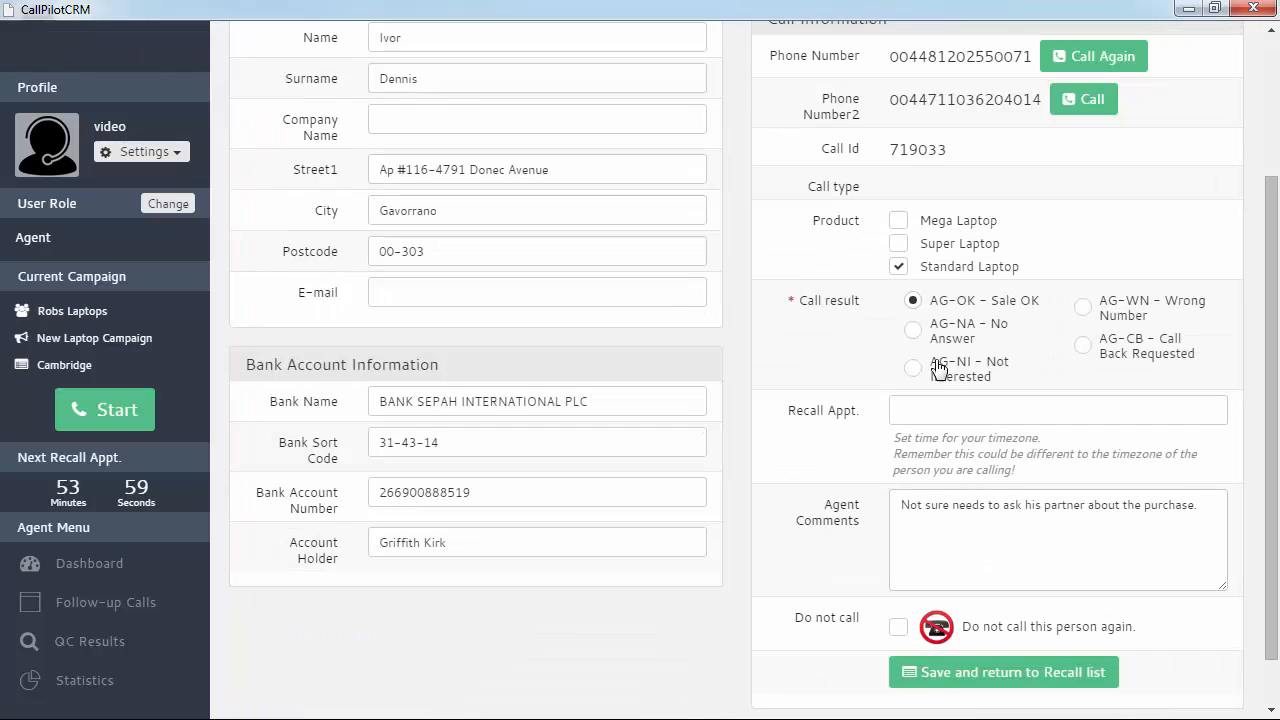
pyautogui.click(900, 221)
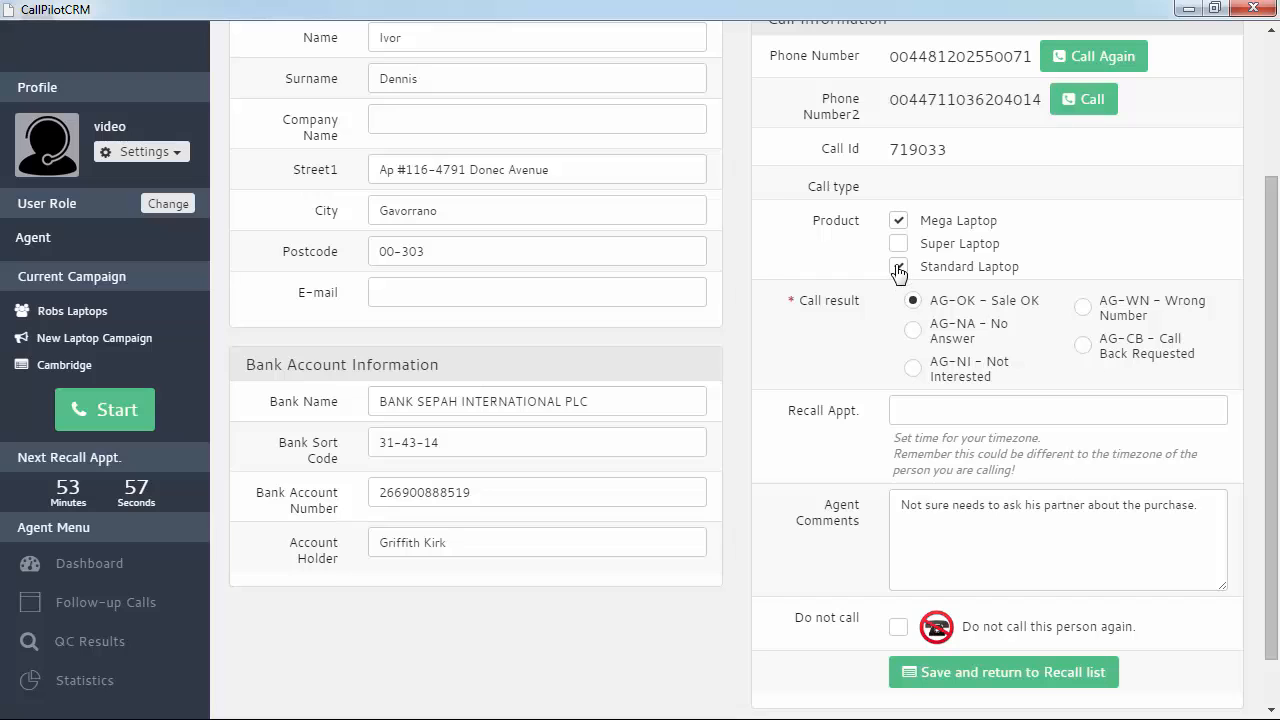
pyautogui.scroll(-1, 1183, 565)
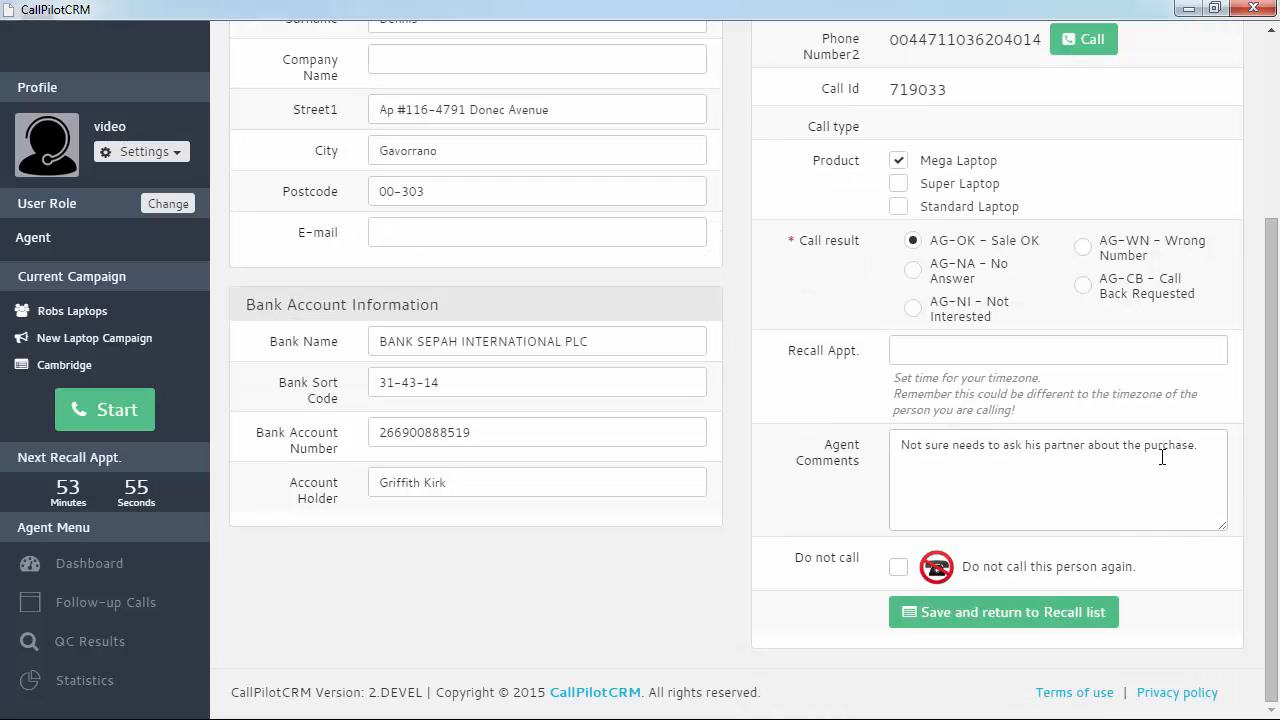
pyautogui.tripleClick(903, 444)
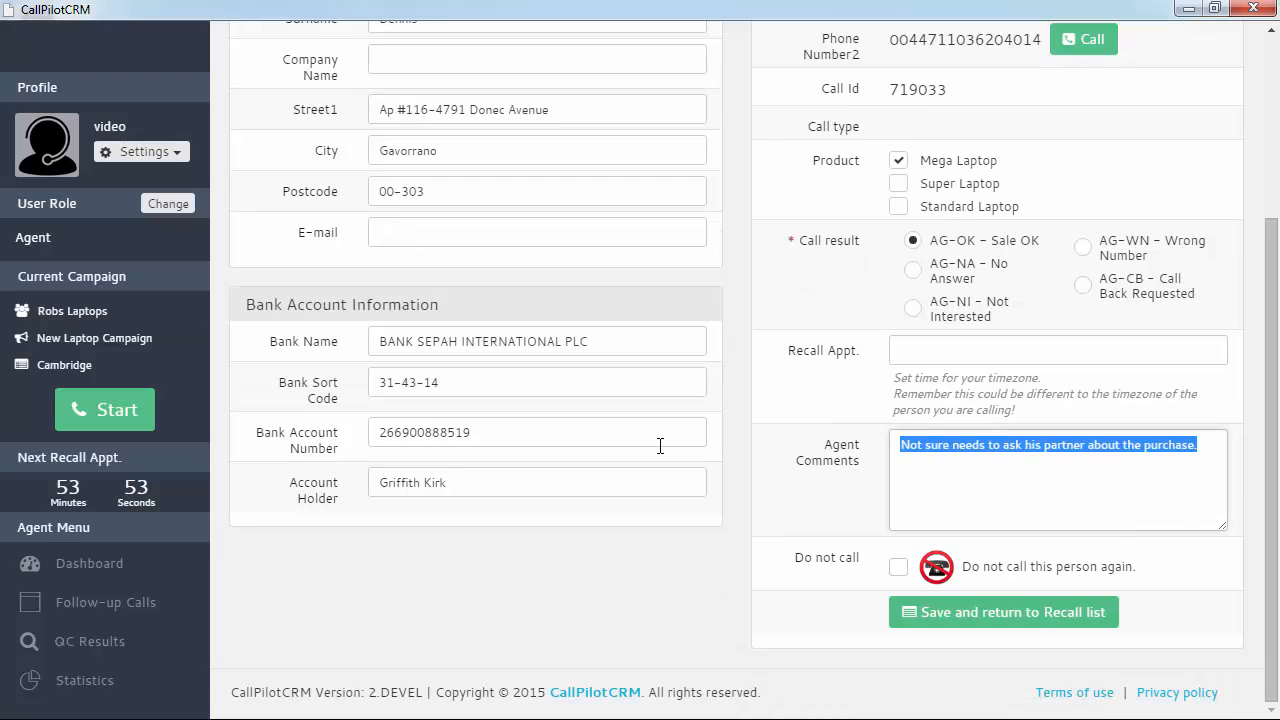
pyautogui.write('Delive')
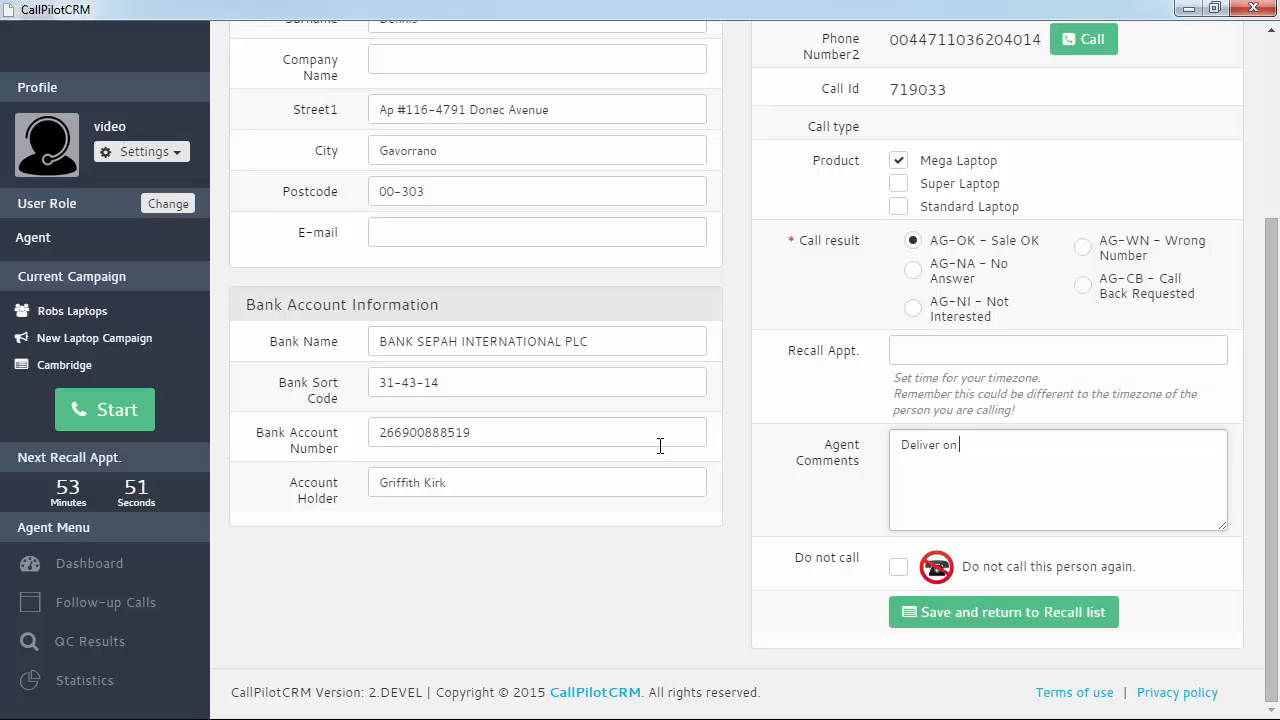
pyautogui.write('r on 2nd')
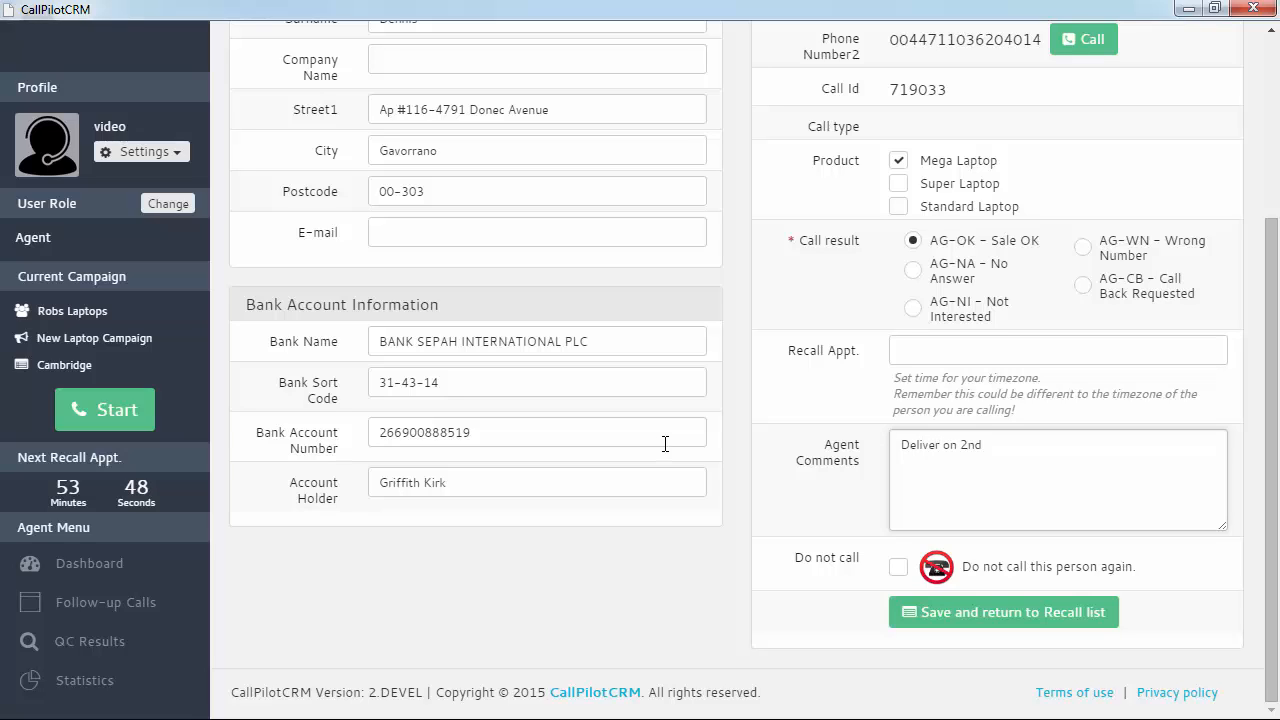
pyautogui.click(995, 615)
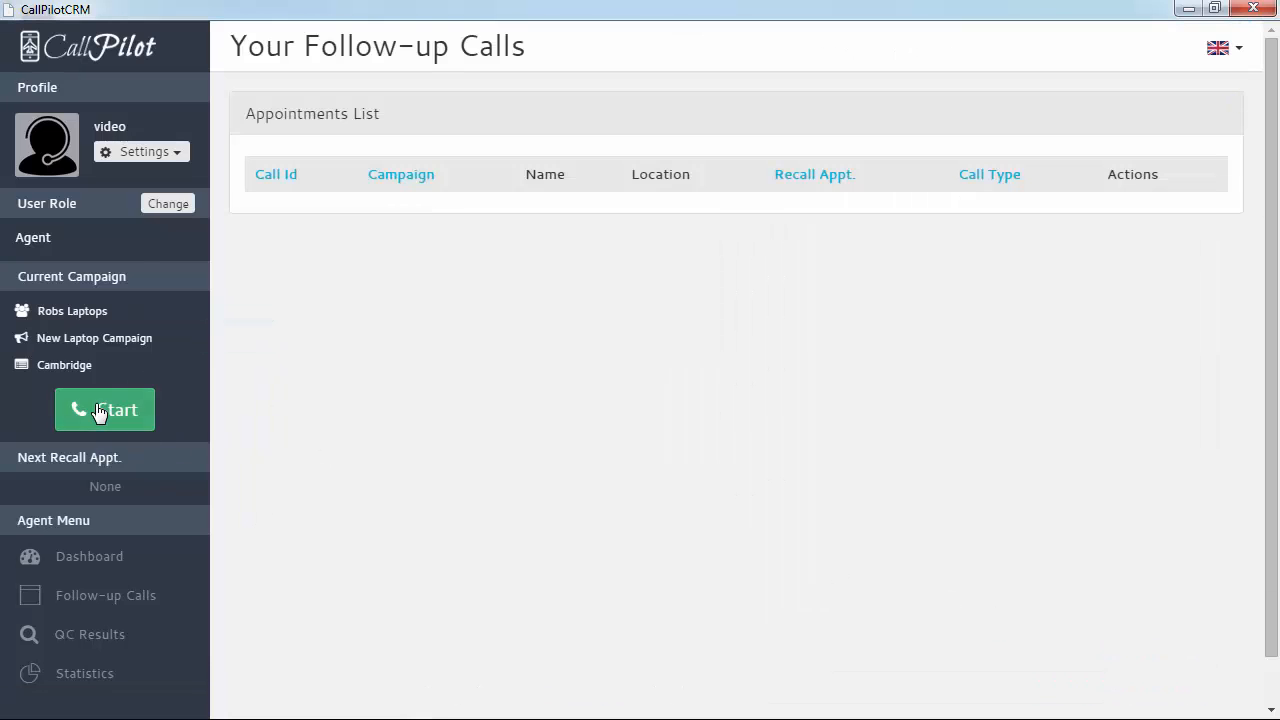
# Dial and hang up on call 719034, then record it as AG-OK Sale OK with Super Laptop ticked
pyautogui.click(100, 412)
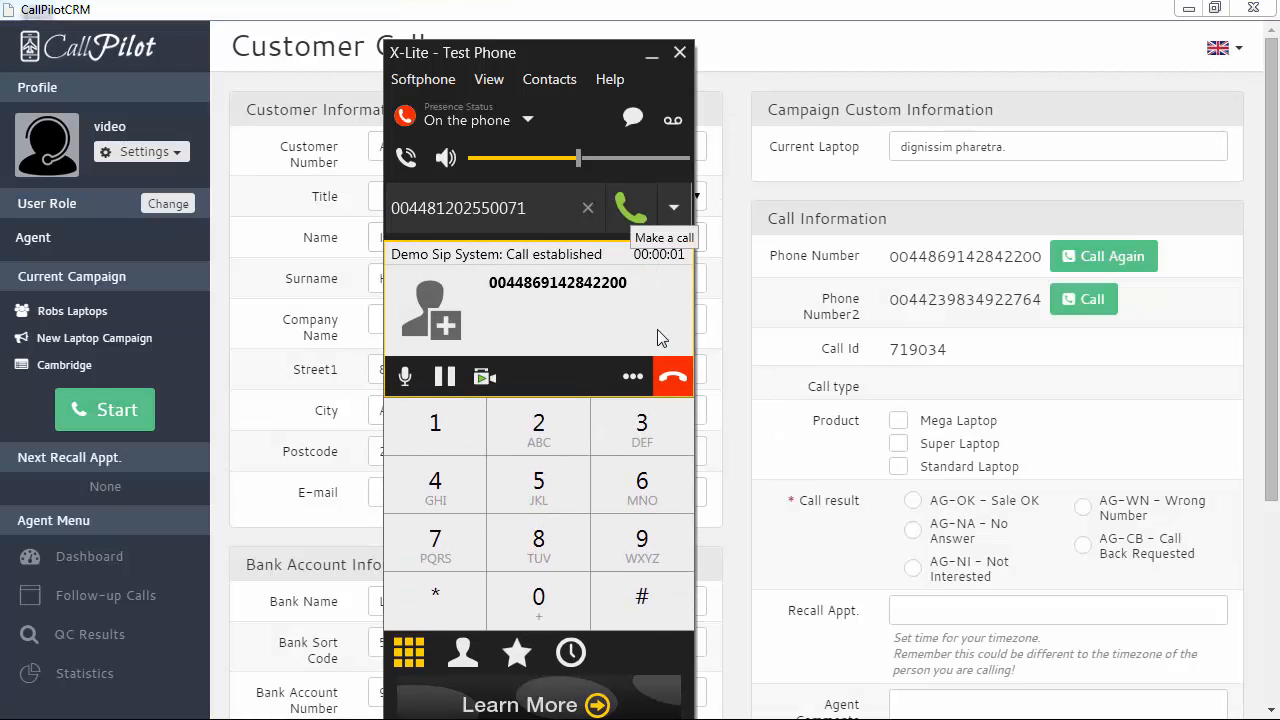
pyautogui.click(671, 376)
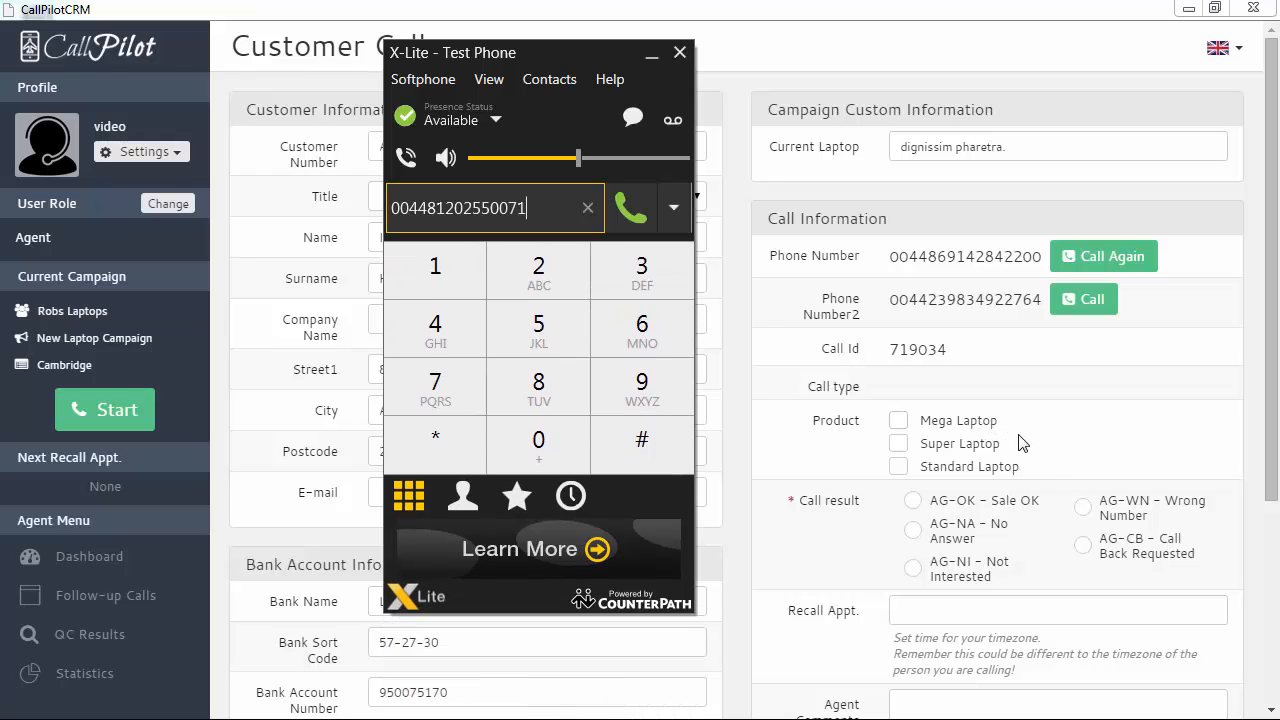
pyautogui.moveTo(1266, 400); pyautogui.dragTo(1245, 537)
pyautogui.scroll(-2, 1268, 506)
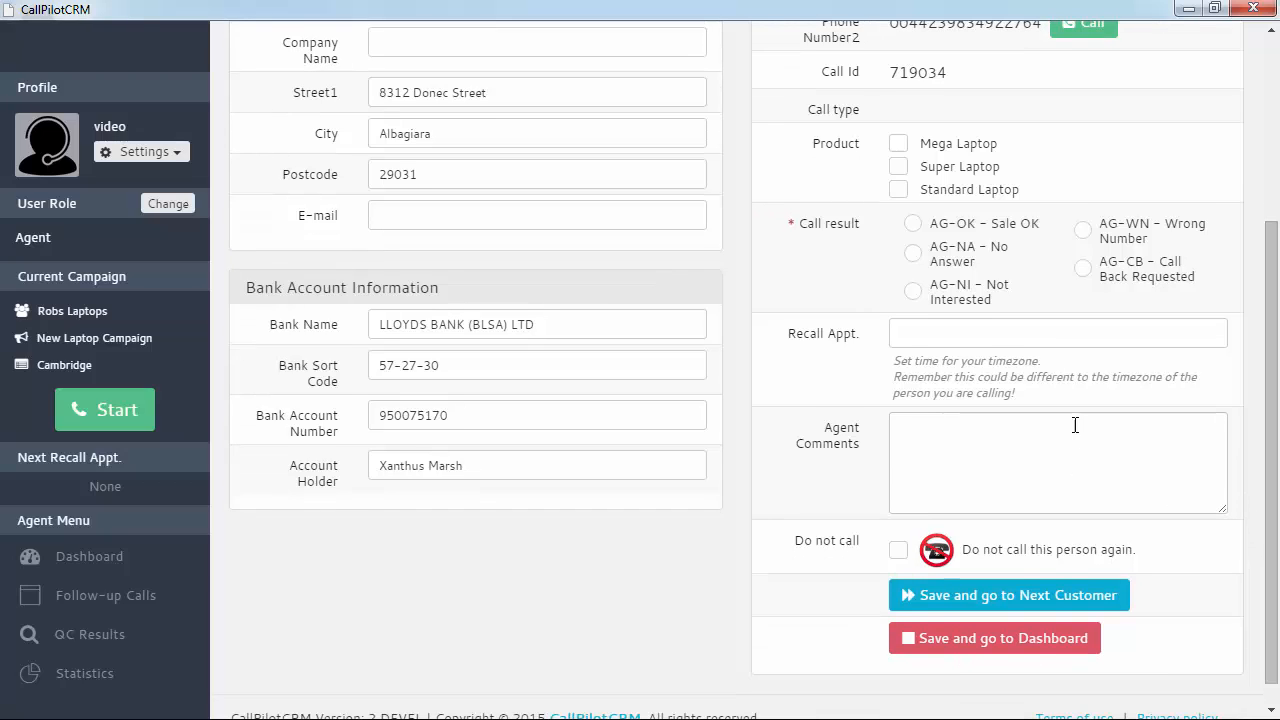
pyautogui.click(913, 224)
pyautogui.click(898, 167)
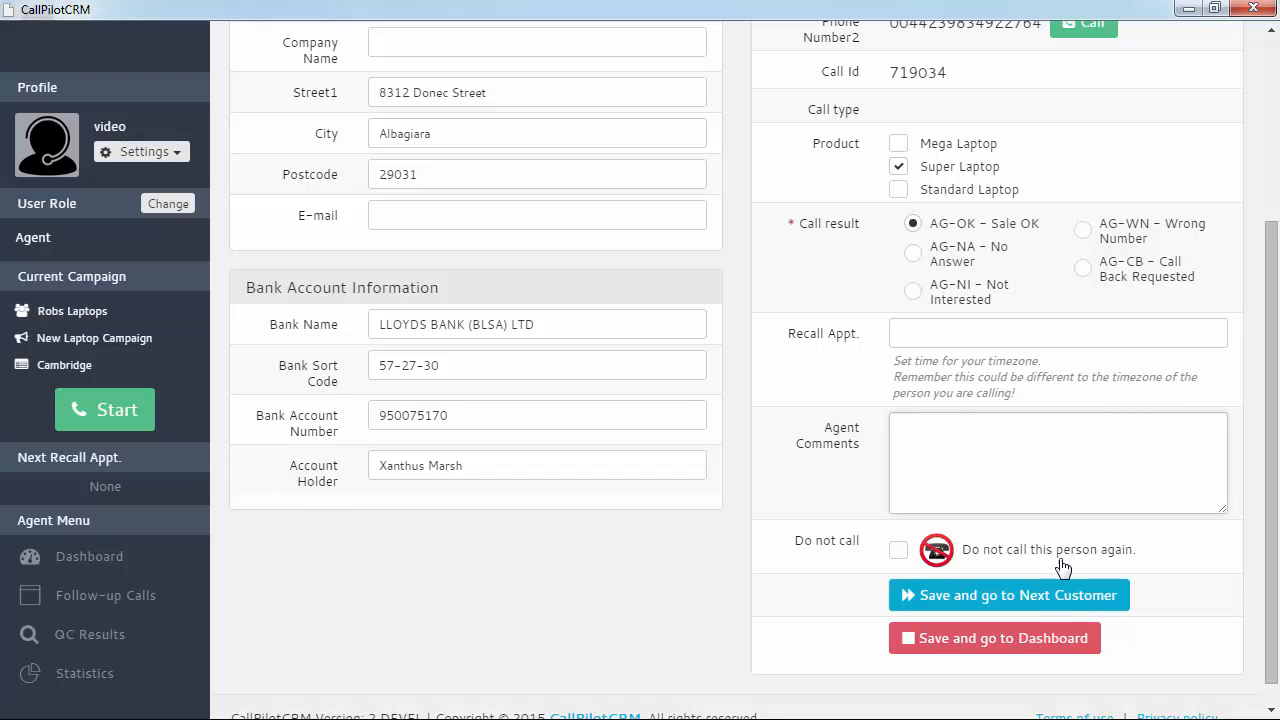
# Save call 719034 and read the dashboard charts showing 4 calls and 3 AG-OK results today
pyautogui.click(1014, 648)
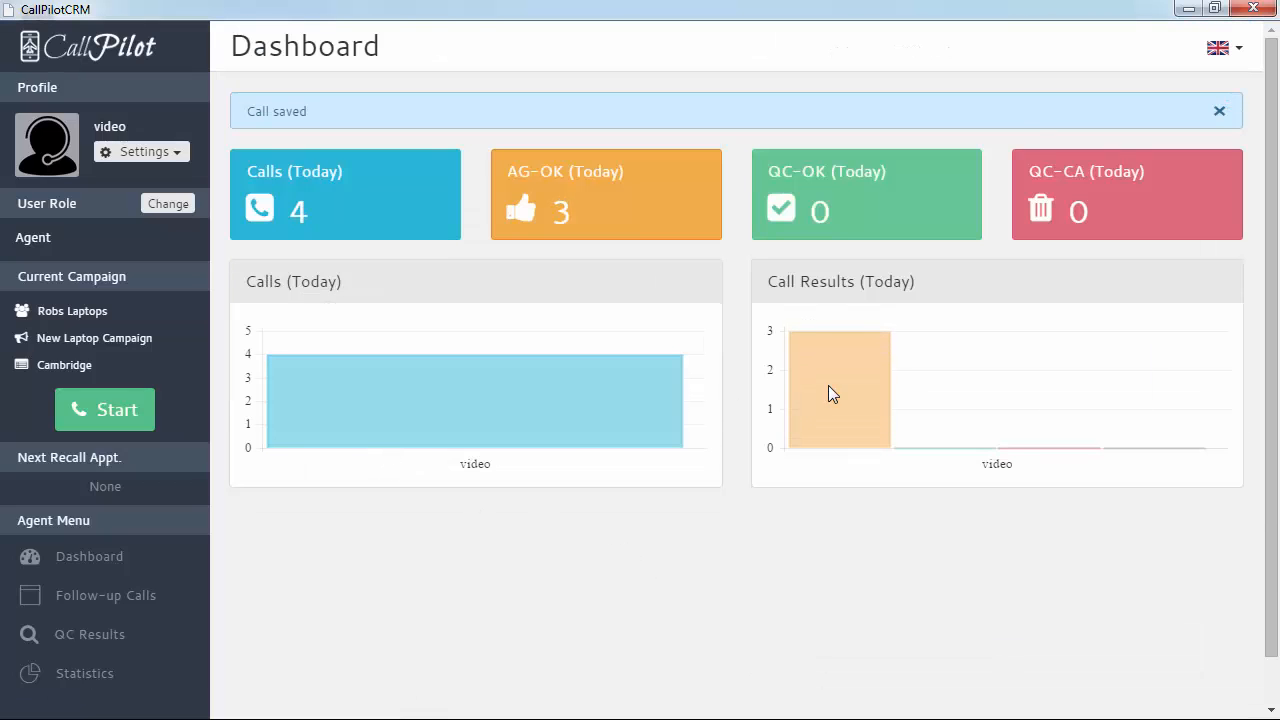
pyautogui.moveTo(496, 399)
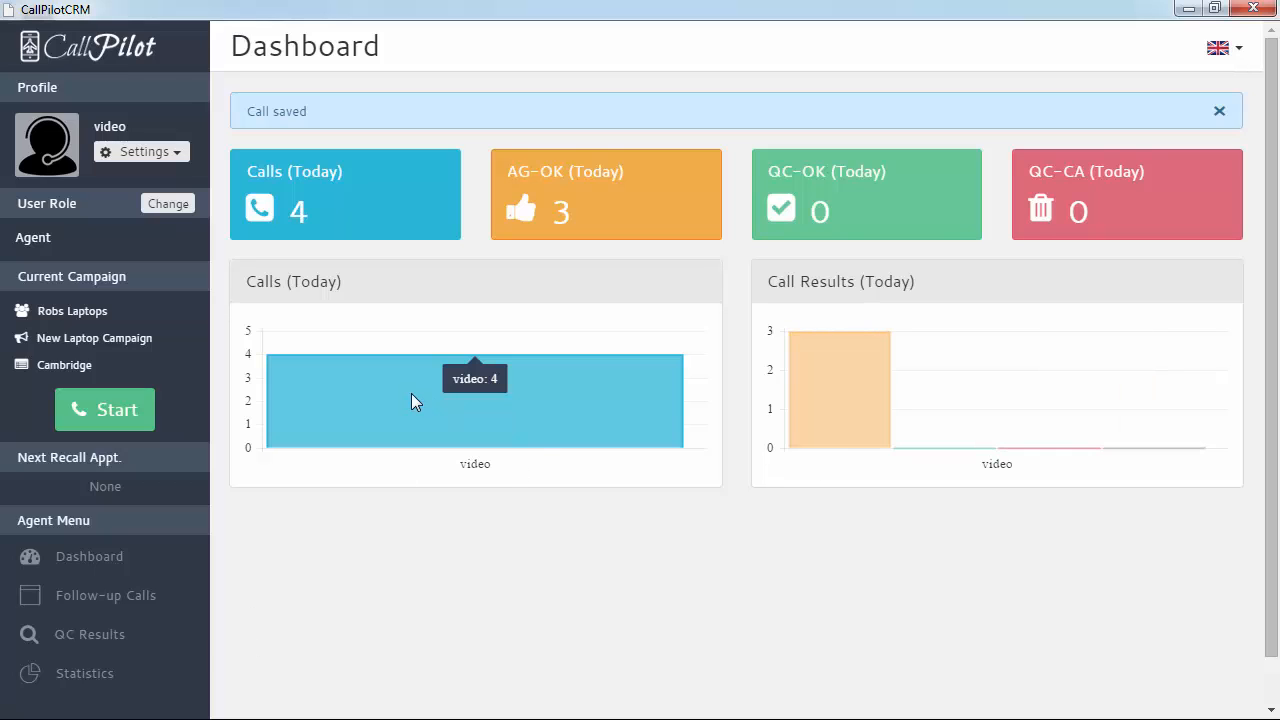
pyautogui.moveTo(841, 391)
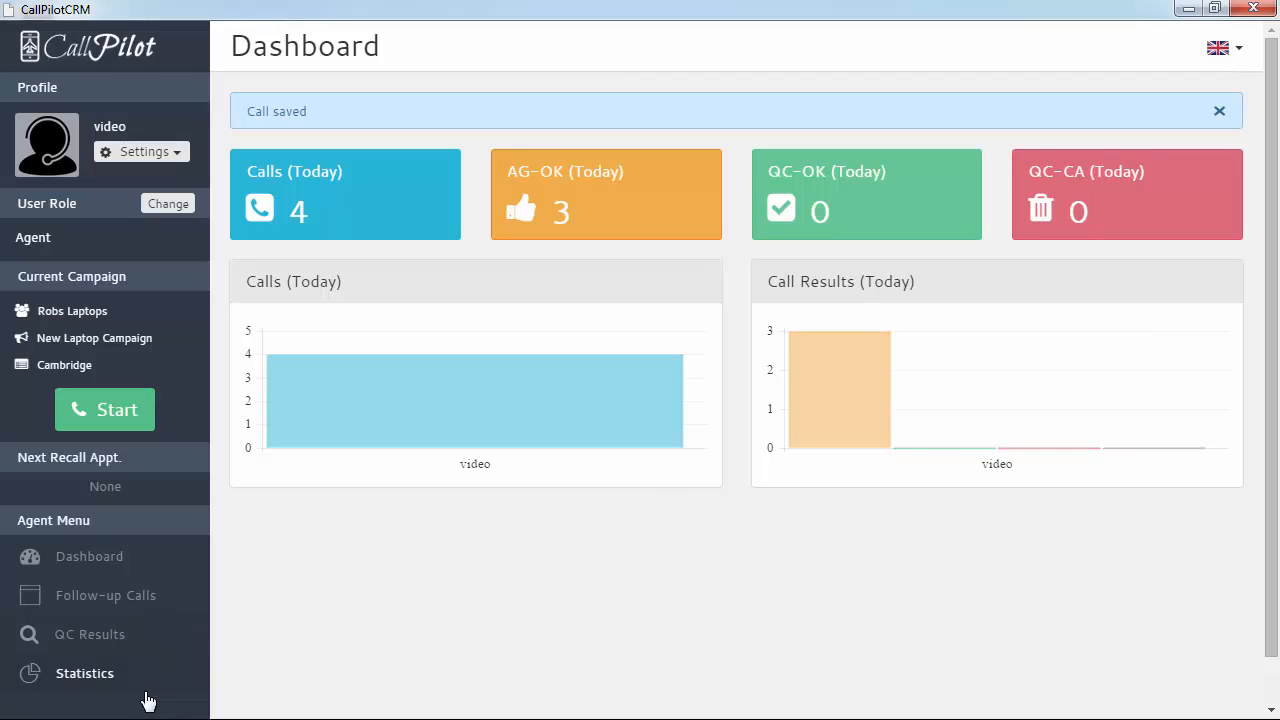
pyautogui.click(80, 673)
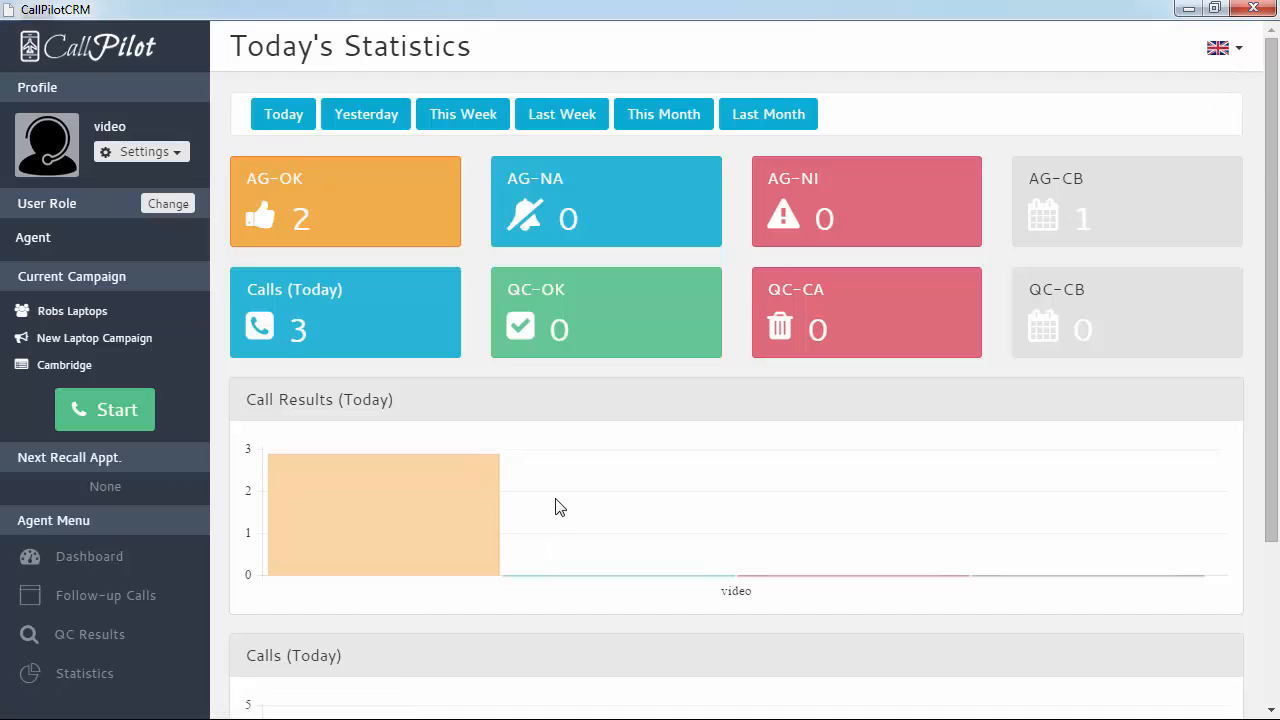
pyautogui.scroll(-2, 557, 508)
pyautogui.scroll(2, 557, 508)
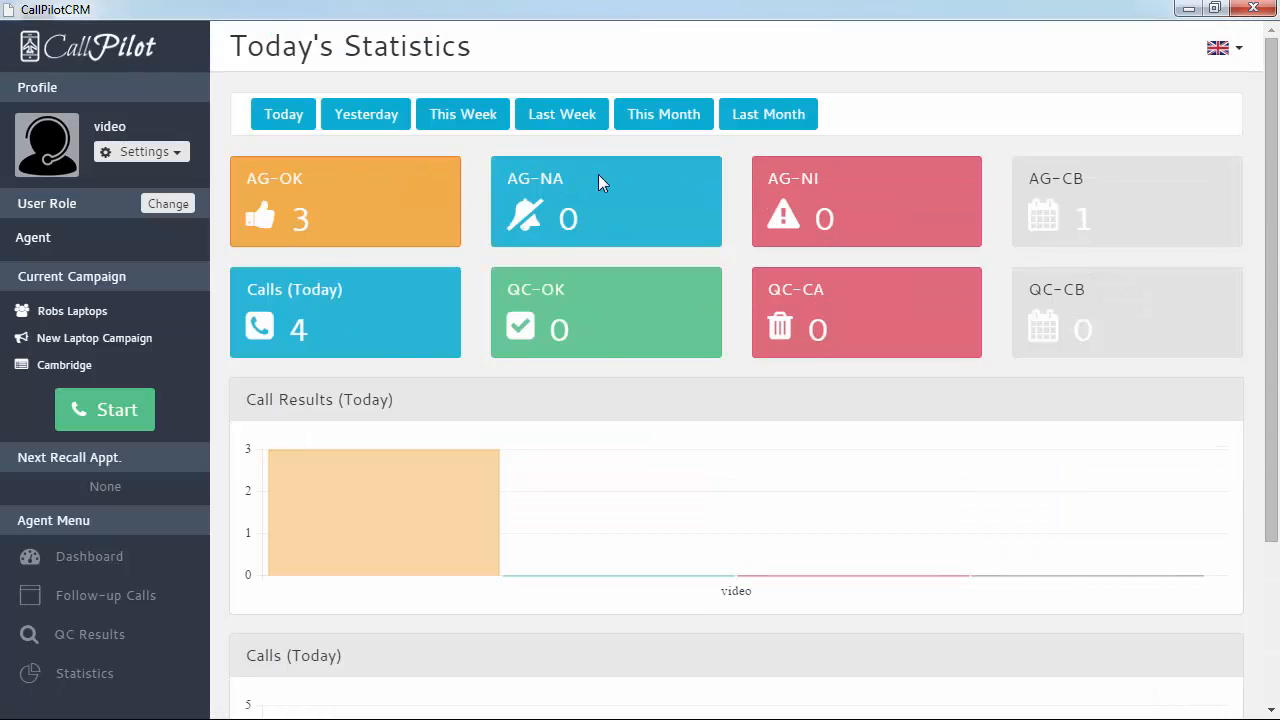
pyautogui.scroll(-2, 634, 503)
pyautogui.scroll(2, 634, 506)
pyautogui.click(366, 124)
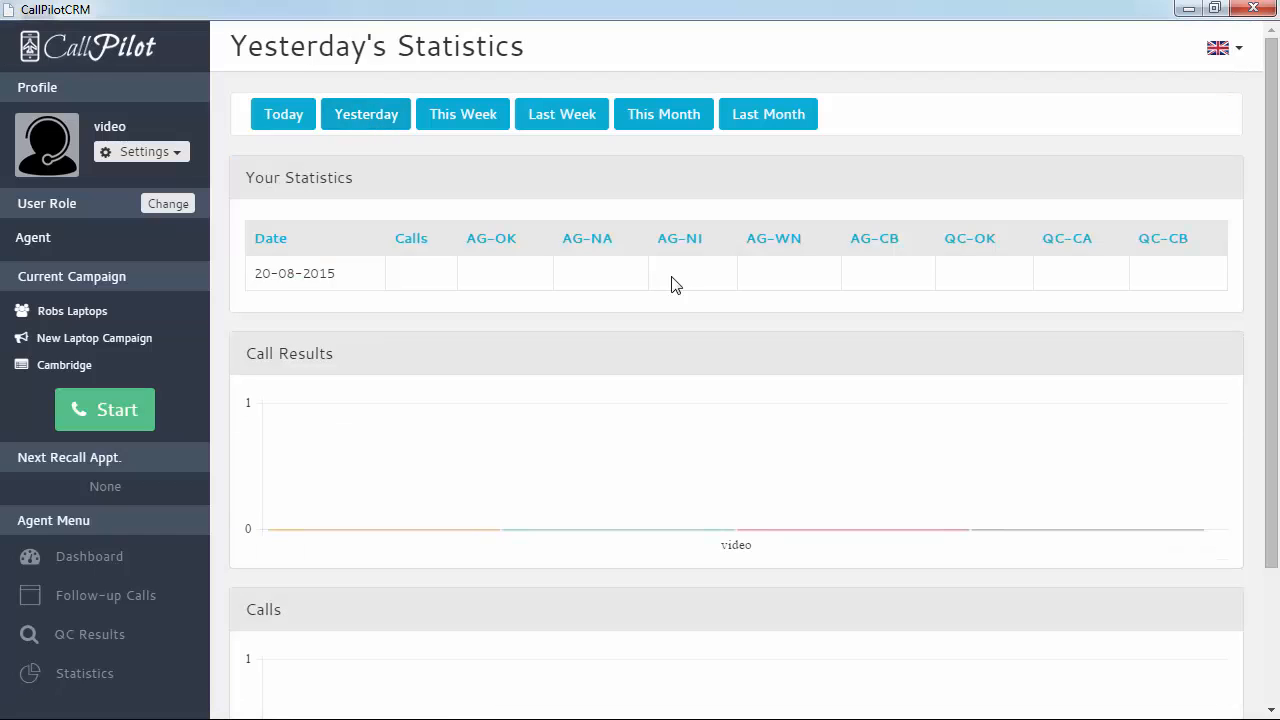
pyautogui.click(475, 125)
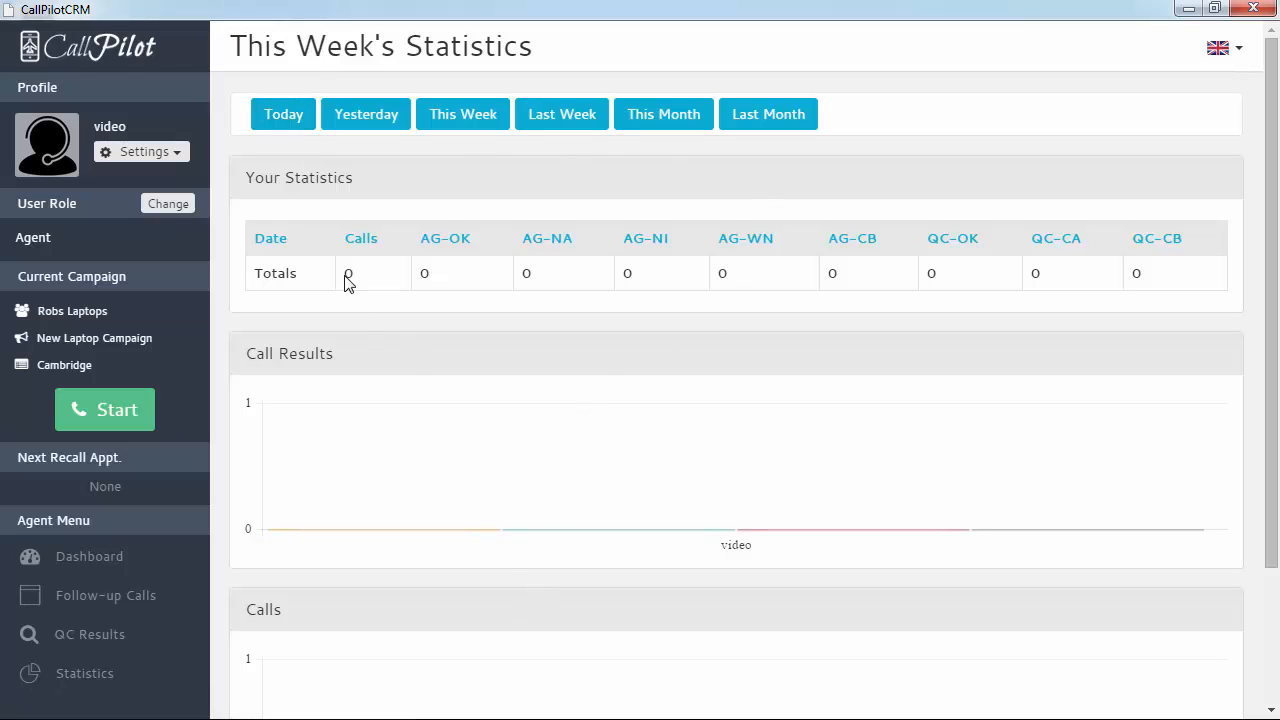
pyautogui.click(283, 116)
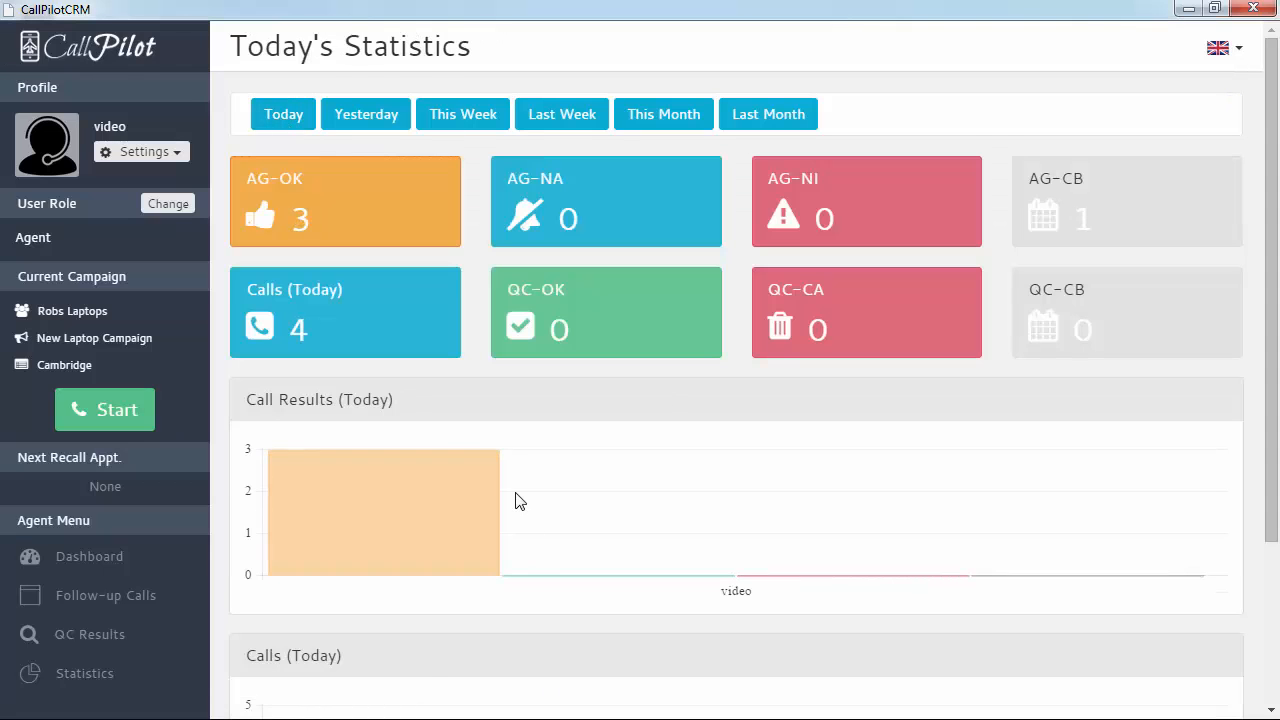
pyautogui.scroll(-3, 518, 500)
pyautogui.scroll(-1, 516, 500)
pyautogui.scroll(3, 516, 500)
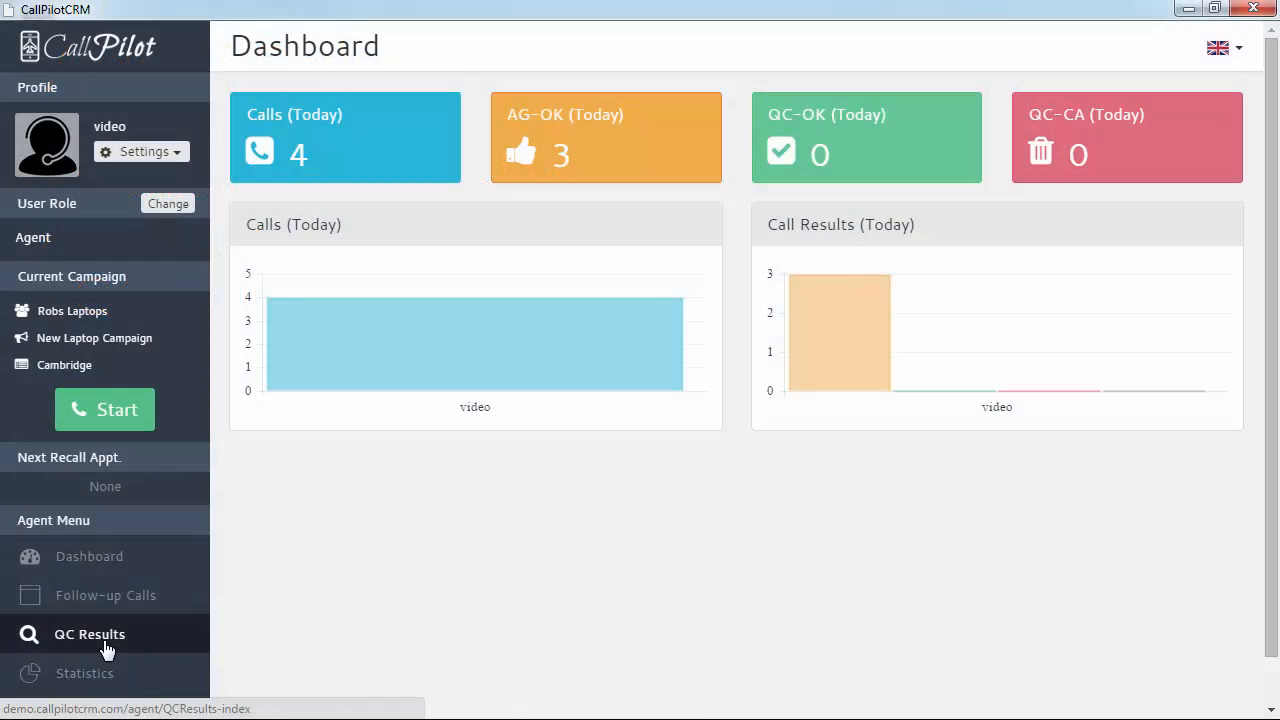
# Switch to the Quality Agent role and list calls 719032, 719033 and 719034 awaiting QC
pyautogui.click(168, 205)
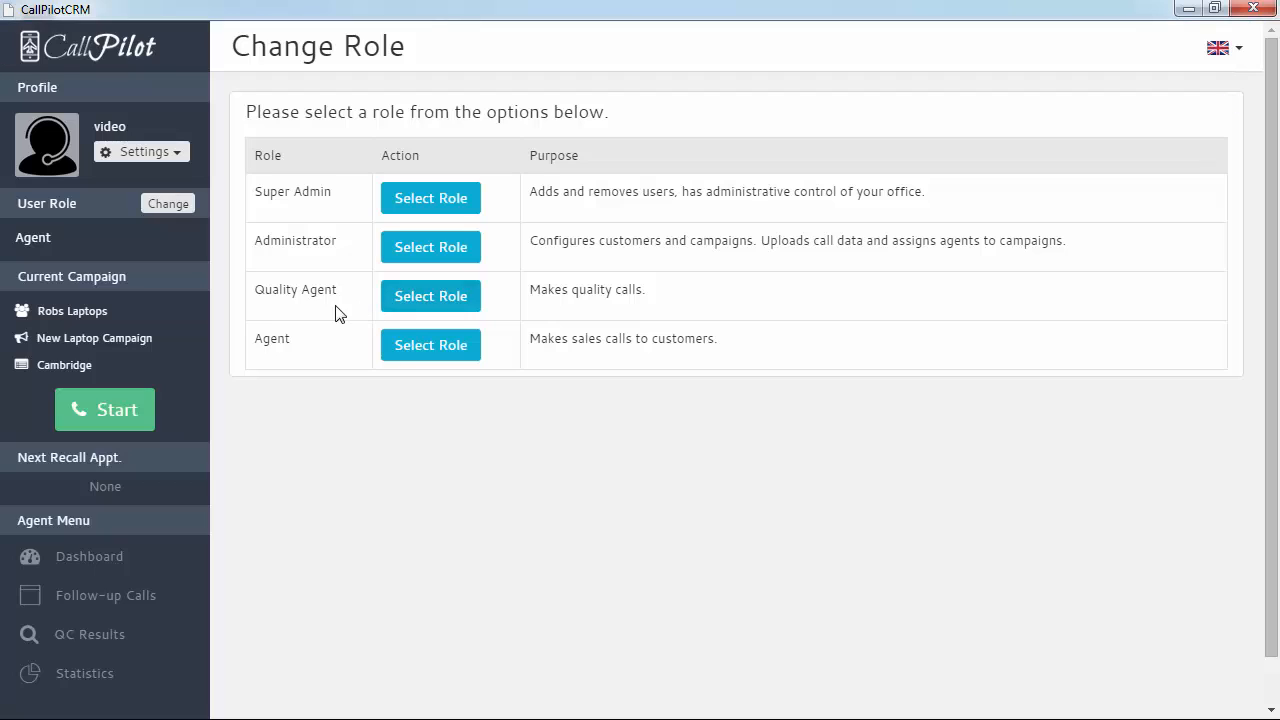
pyautogui.click(394, 303)
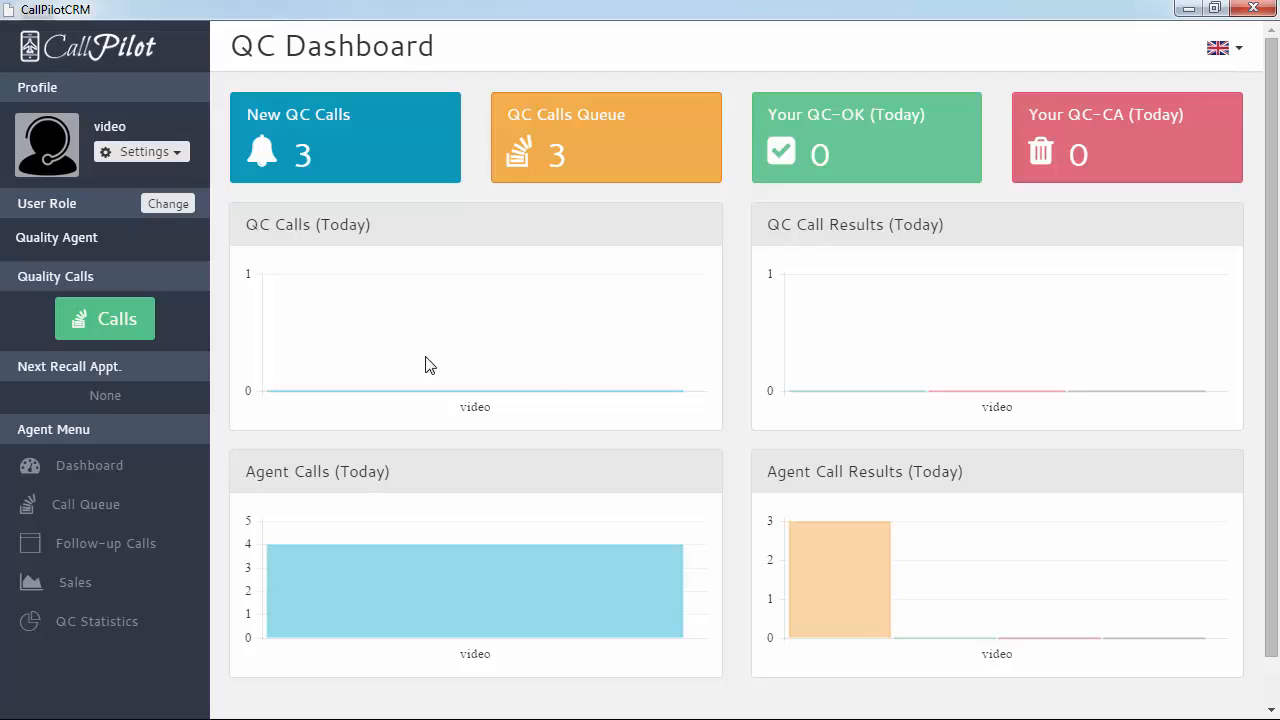
pyautogui.click(108, 322)
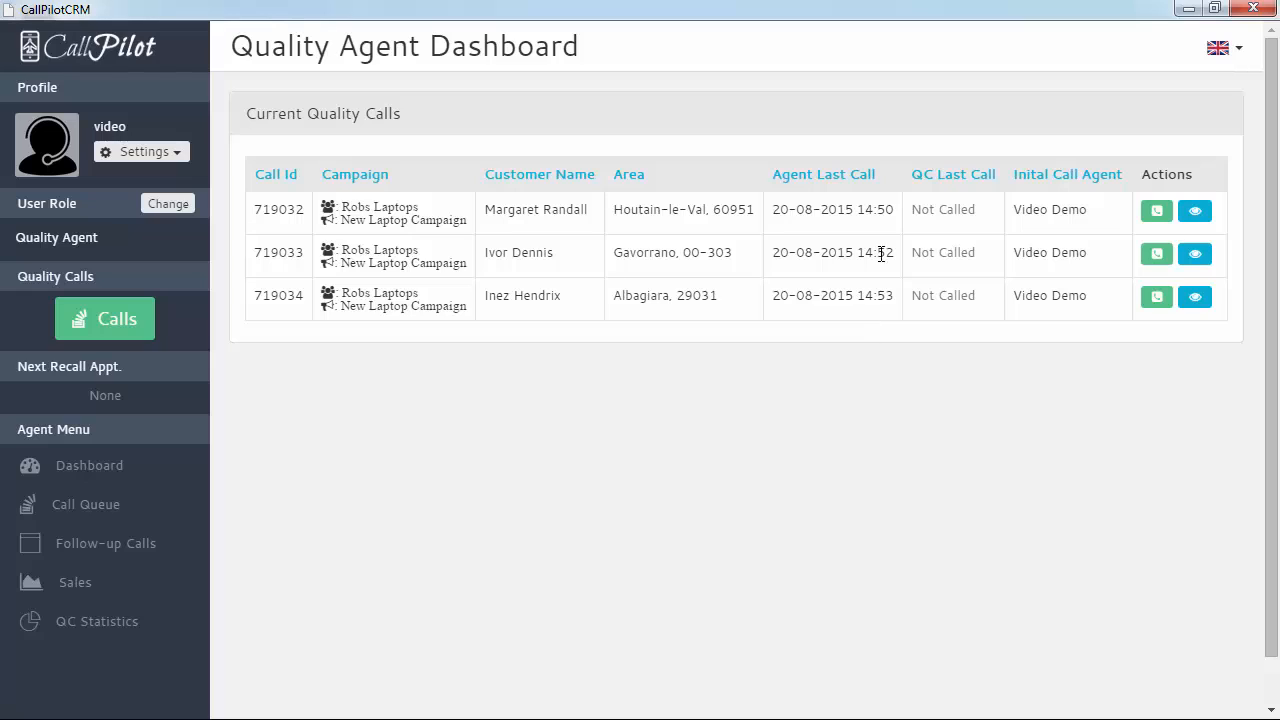
pyautogui.moveTo(771, 210); pyautogui.dragTo(898, 210)
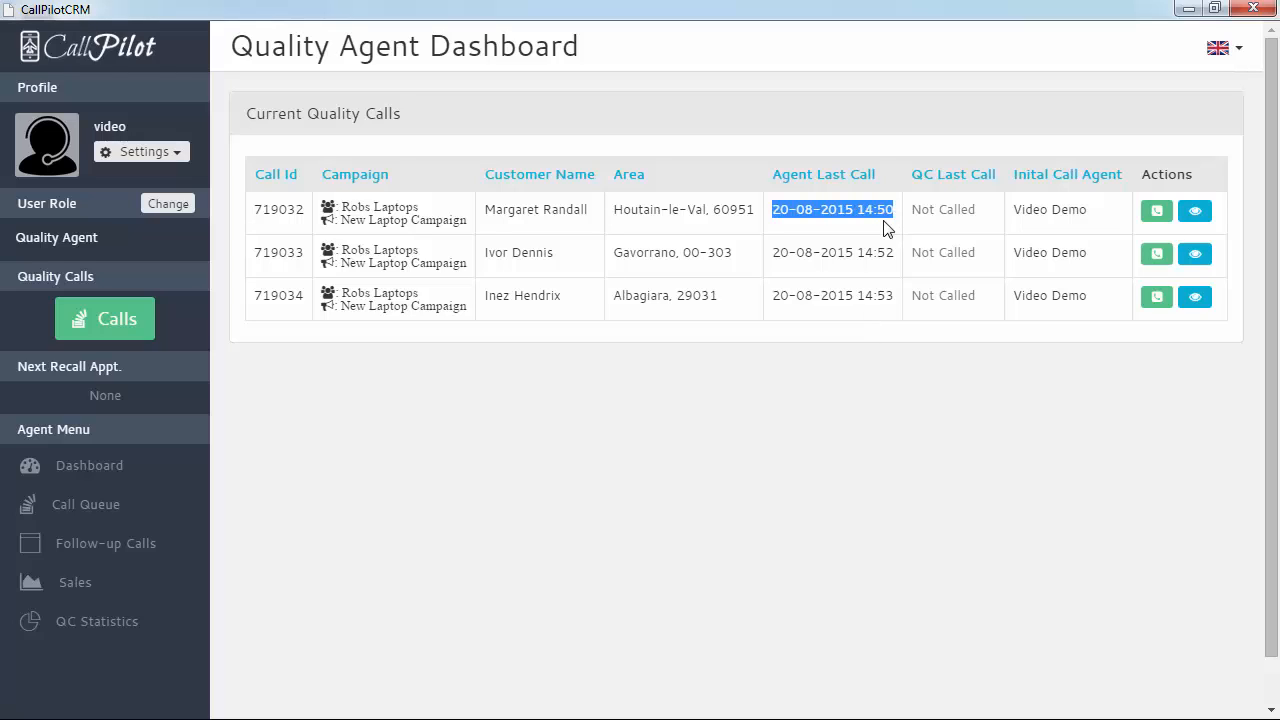
pyautogui.moveTo(773, 295); pyautogui.dragTo(898, 296)
pyautogui.click(920, 391)
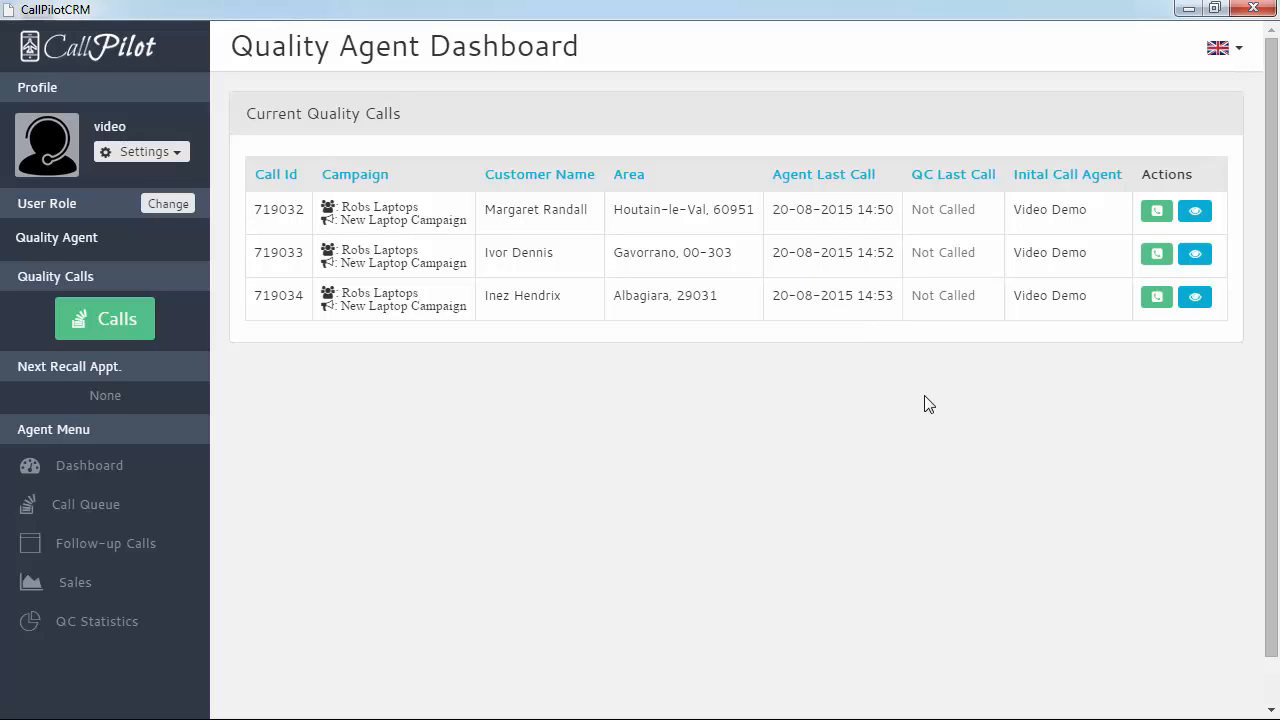
# Place and end the QC call to call 719032's customer, then minimize the softphone
pyautogui.click(1155, 214)
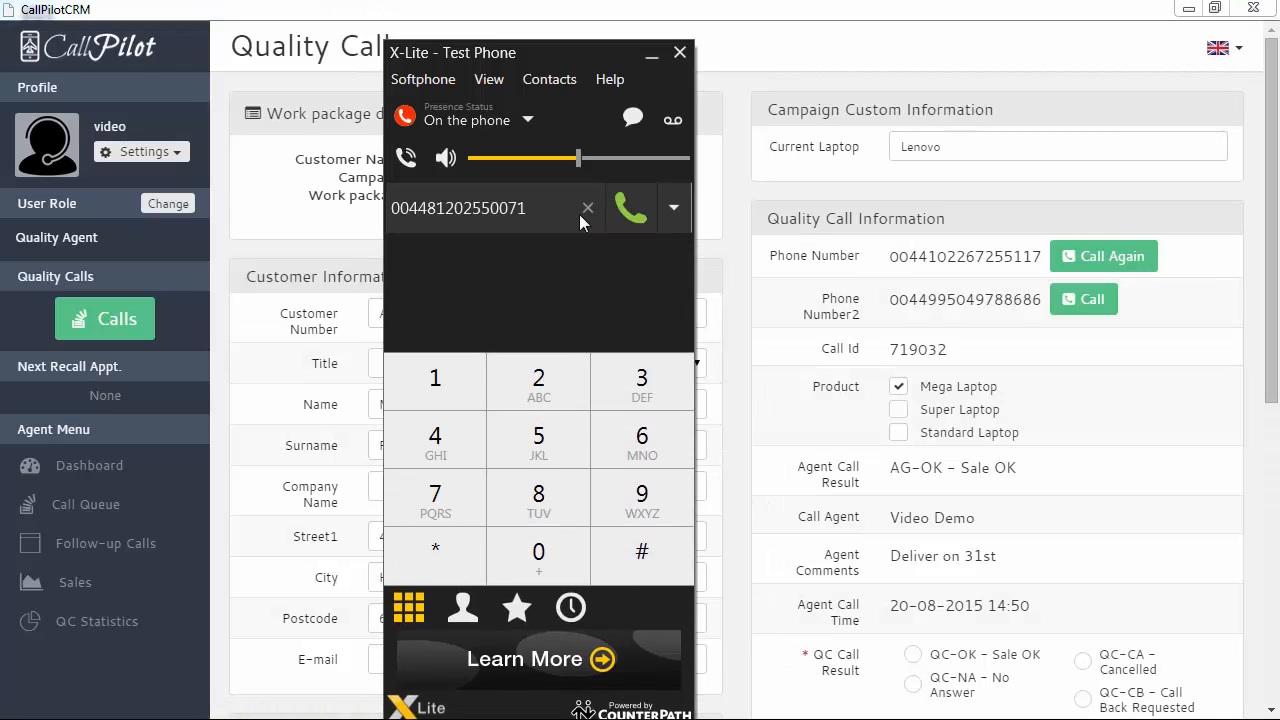
pyautogui.click(629, 210)
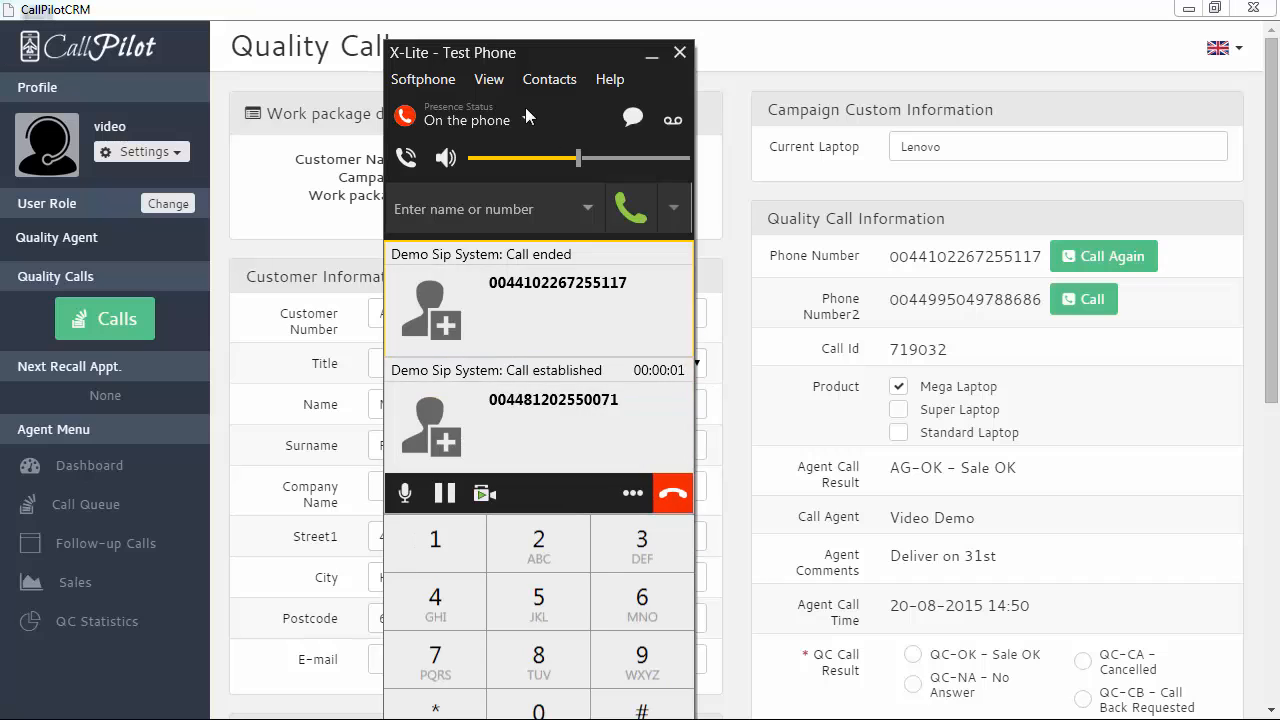
pyautogui.click(664, 497)
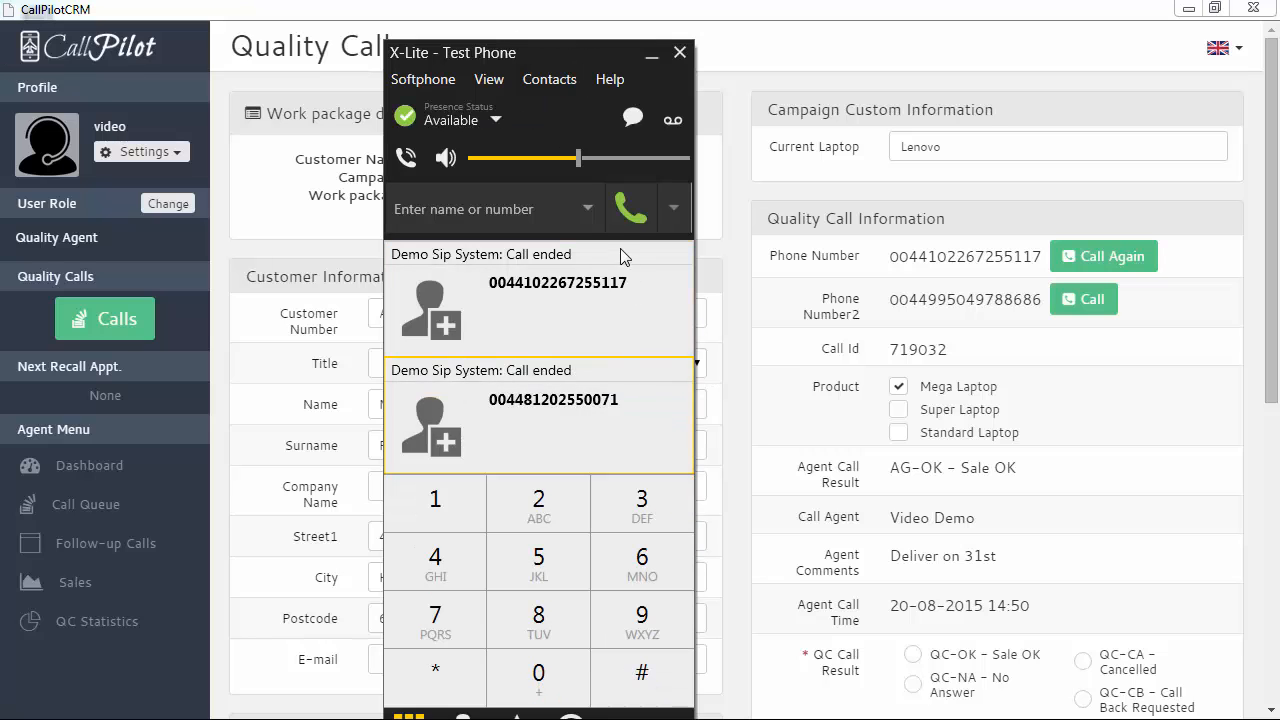
pyautogui.moveTo(580, 58); pyautogui.dragTo(696, 26)
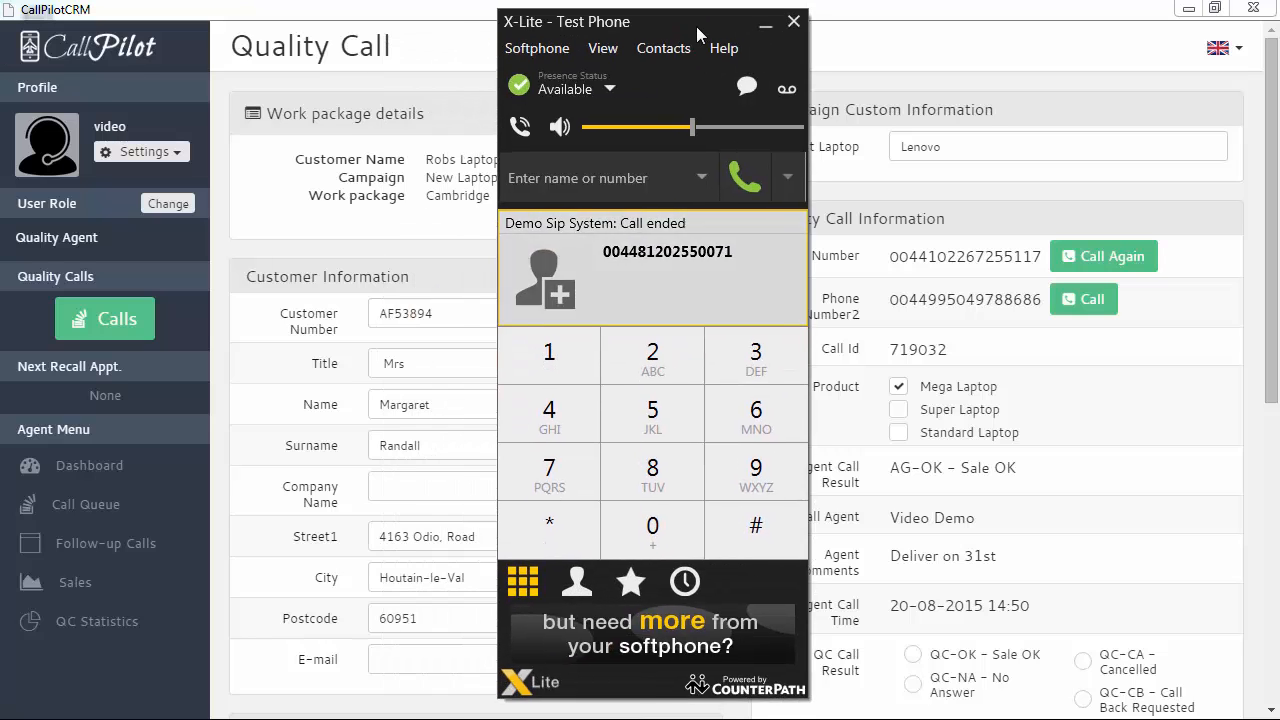
pyautogui.click(765, 21)
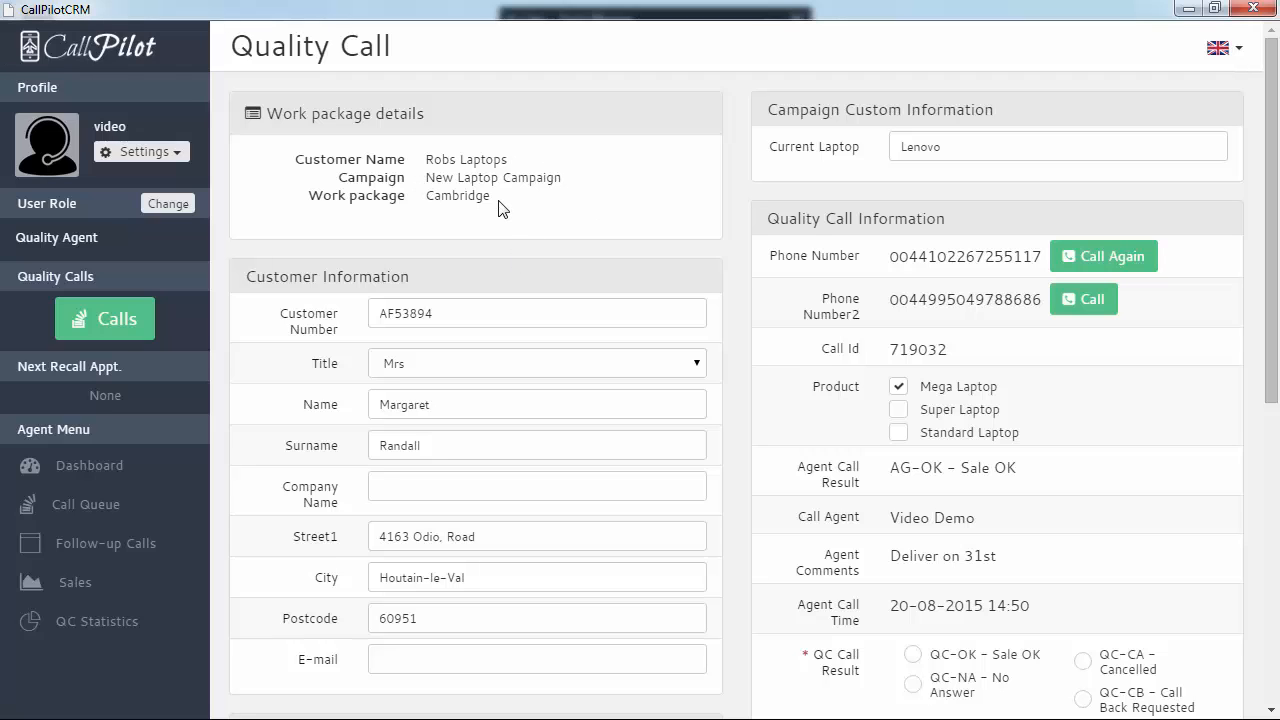
# Replace Mega Laptop with Super Laptop as the call's product
pyautogui.scroll(-2, 750, 290)
pyautogui.scroll(1, 755, 292)
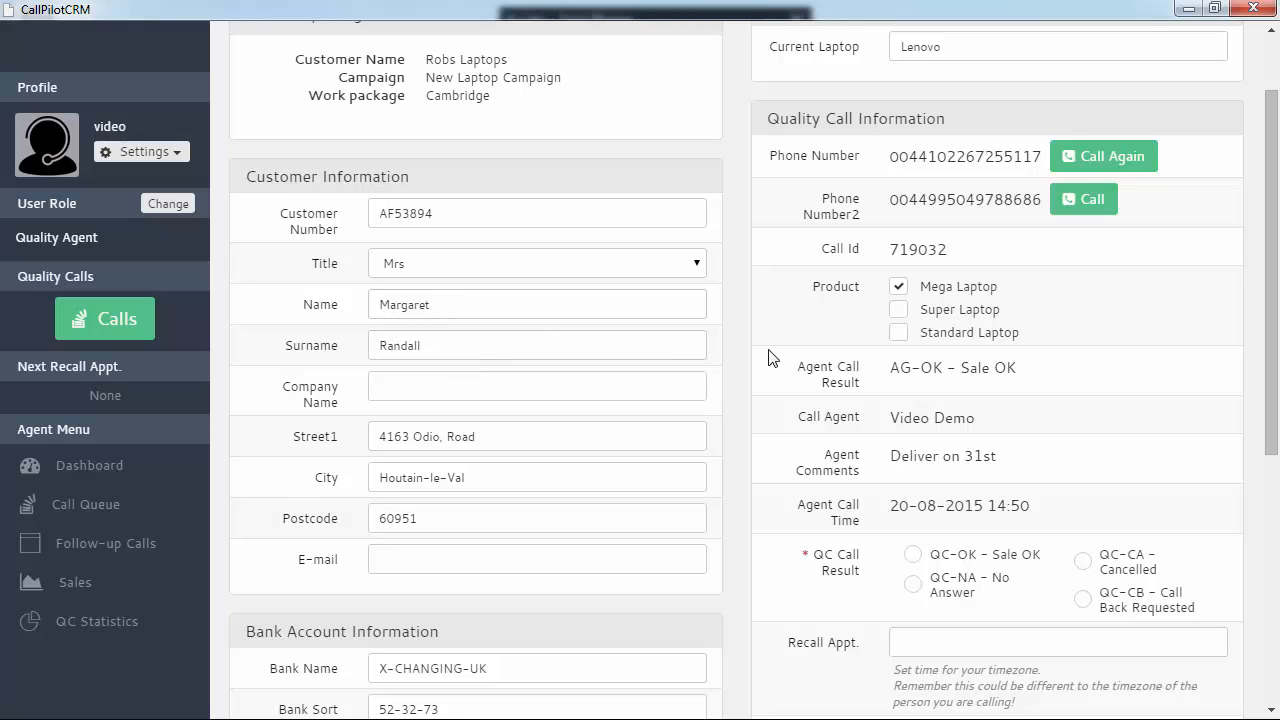
pyautogui.scroll(1, 1128, 305)
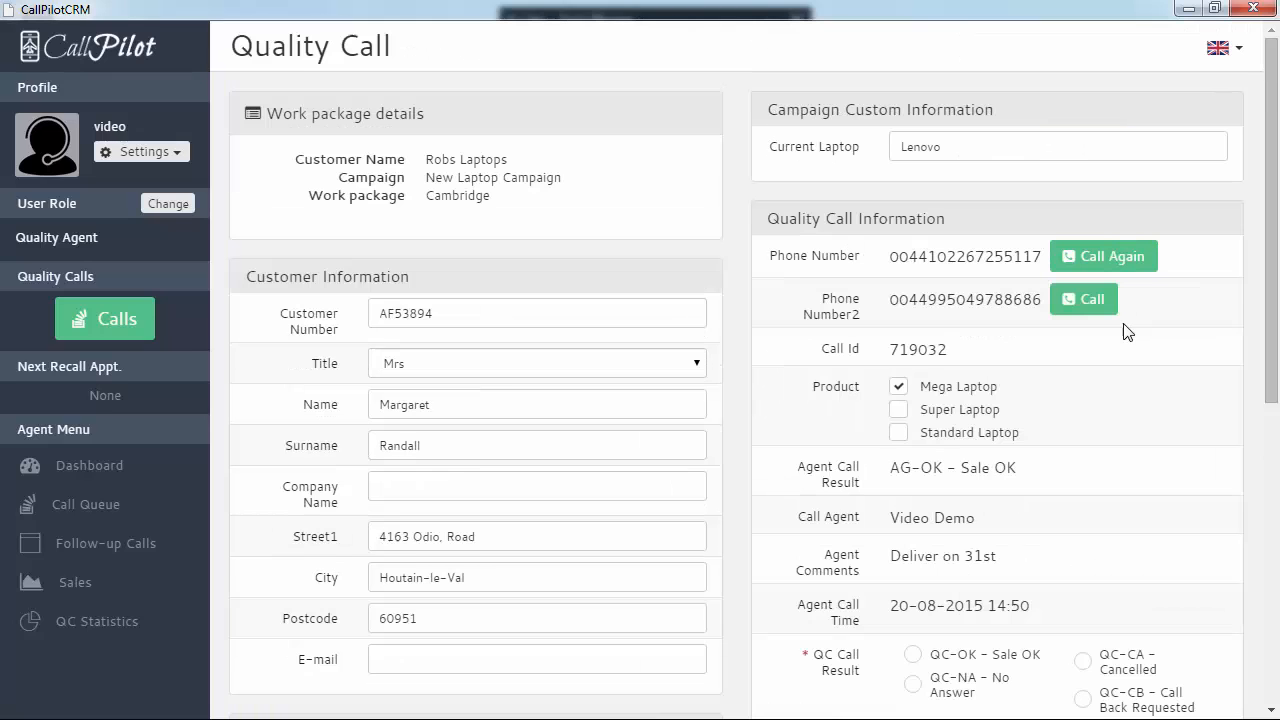
pyautogui.scroll(-3, 1094, 331)
pyautogui.scroll(1, 1094, 389)
pyautogui.scroll(-2, 1098, 390)
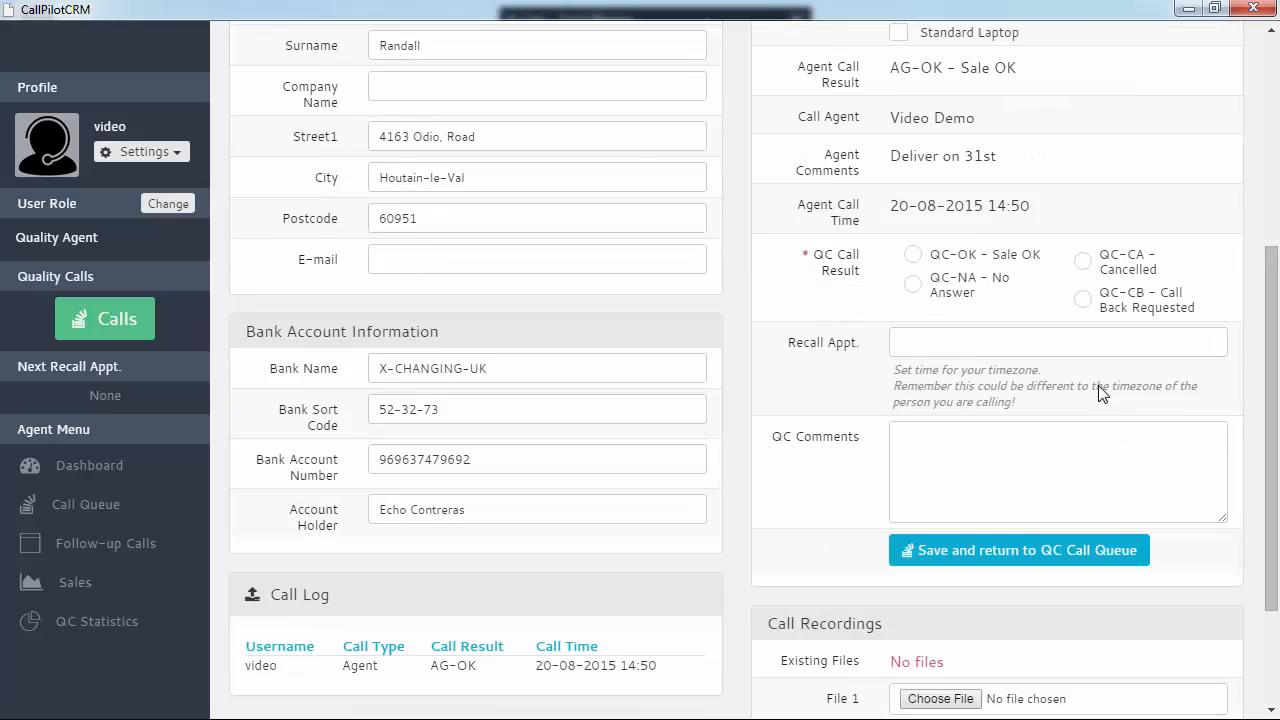
pyautogui.scroll(1, 1098, 385)
pyautogui.scroll(2, 1030, 388)
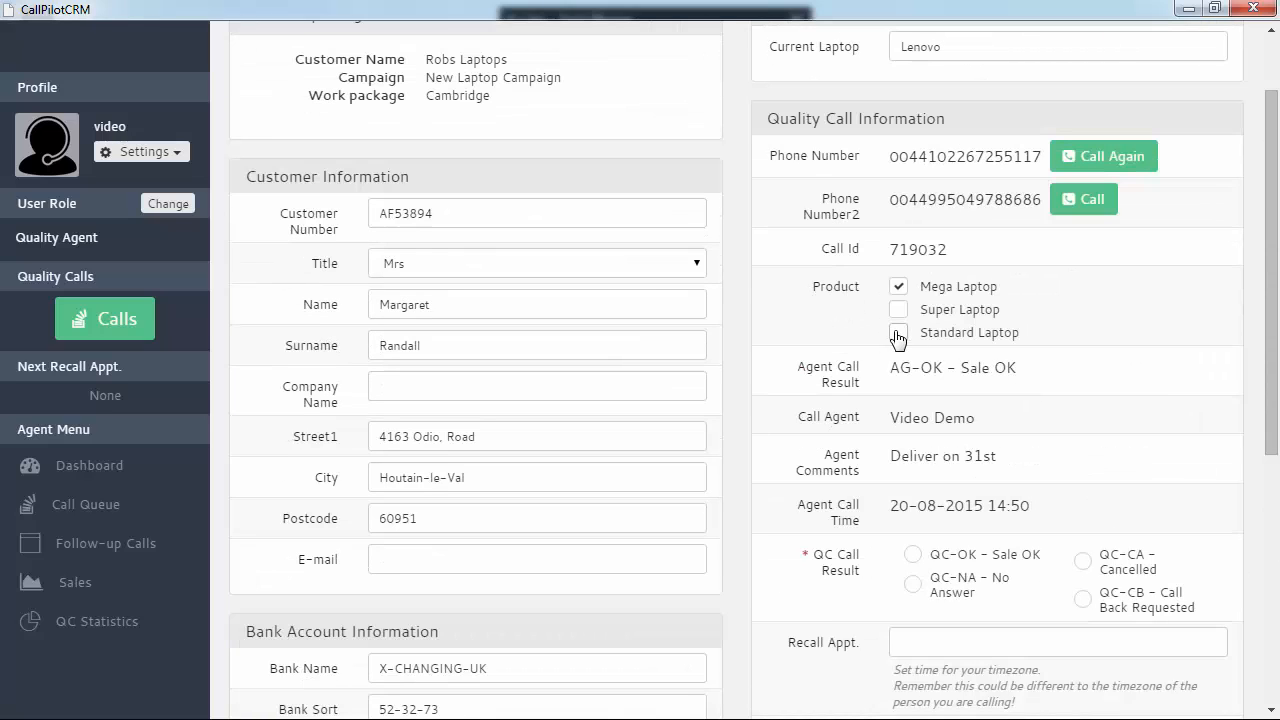
pyautogui.click(898, 290)
pyautogui.click(899, 309)
pyautogui.scroll(-4, 1187, 376)
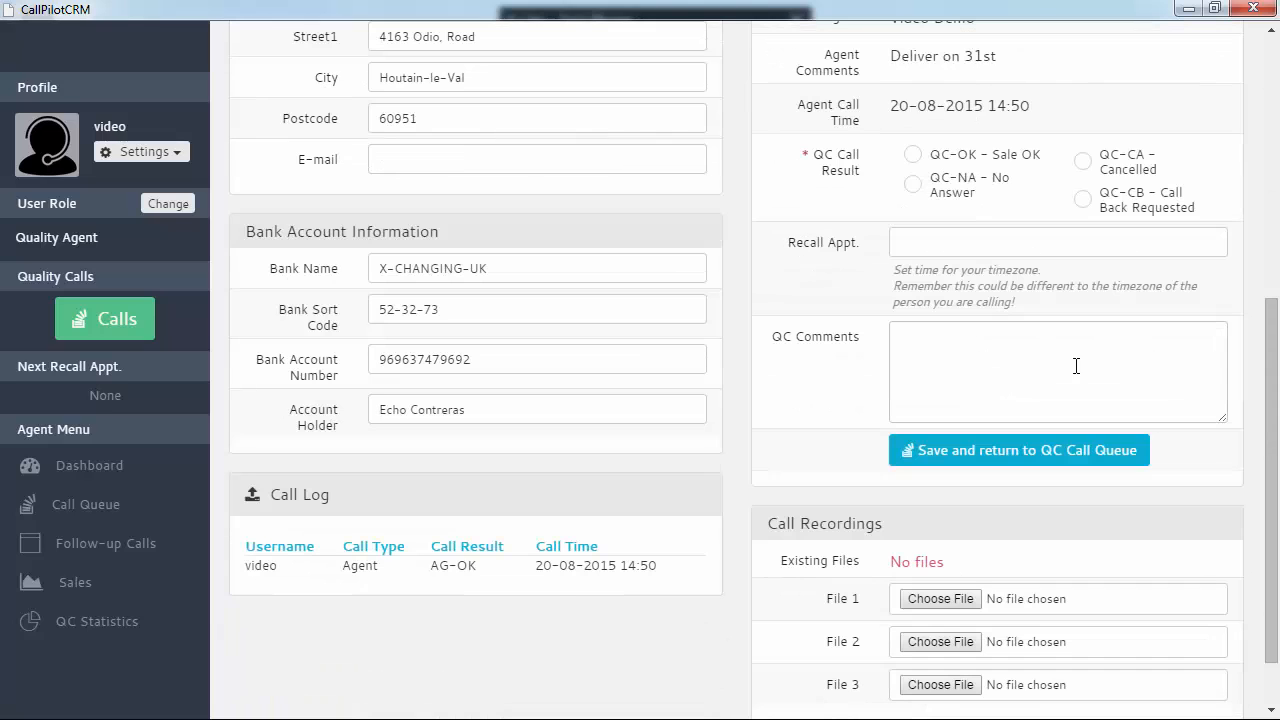
# Comment 'Sale okay, super laptop required.not Mego la', choose QC-OK Sale OK, and save
pyautogui.click(971, 369)
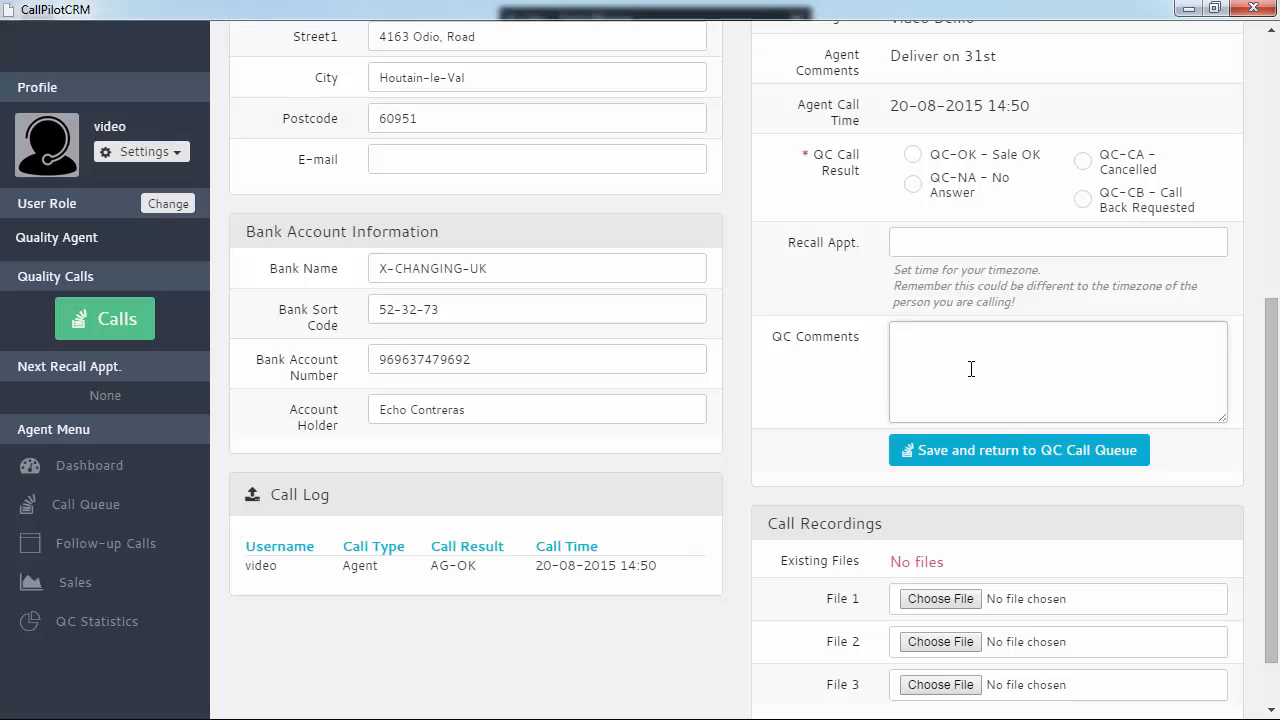
pyautogui.write('Sale okay, super laptop required')
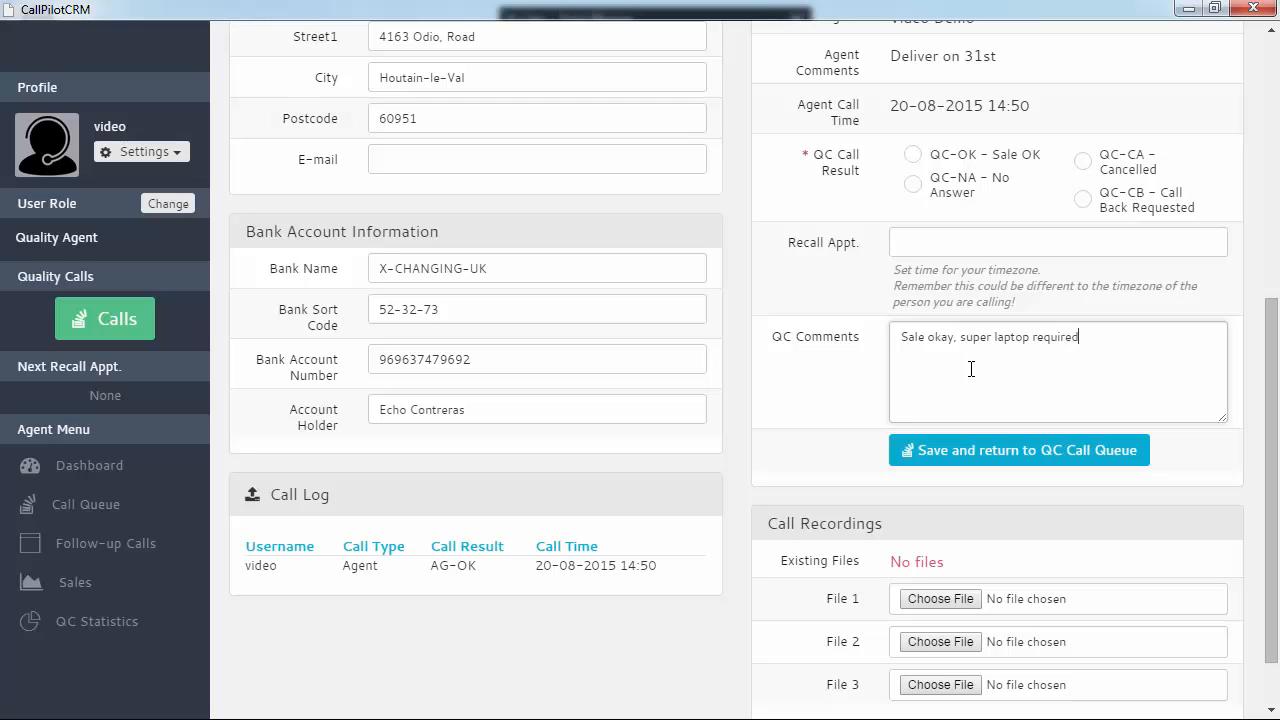
pyautogui.write('.not Mego')
pyautogui.write(' laptop.')
pyautogui.click(912, 154)
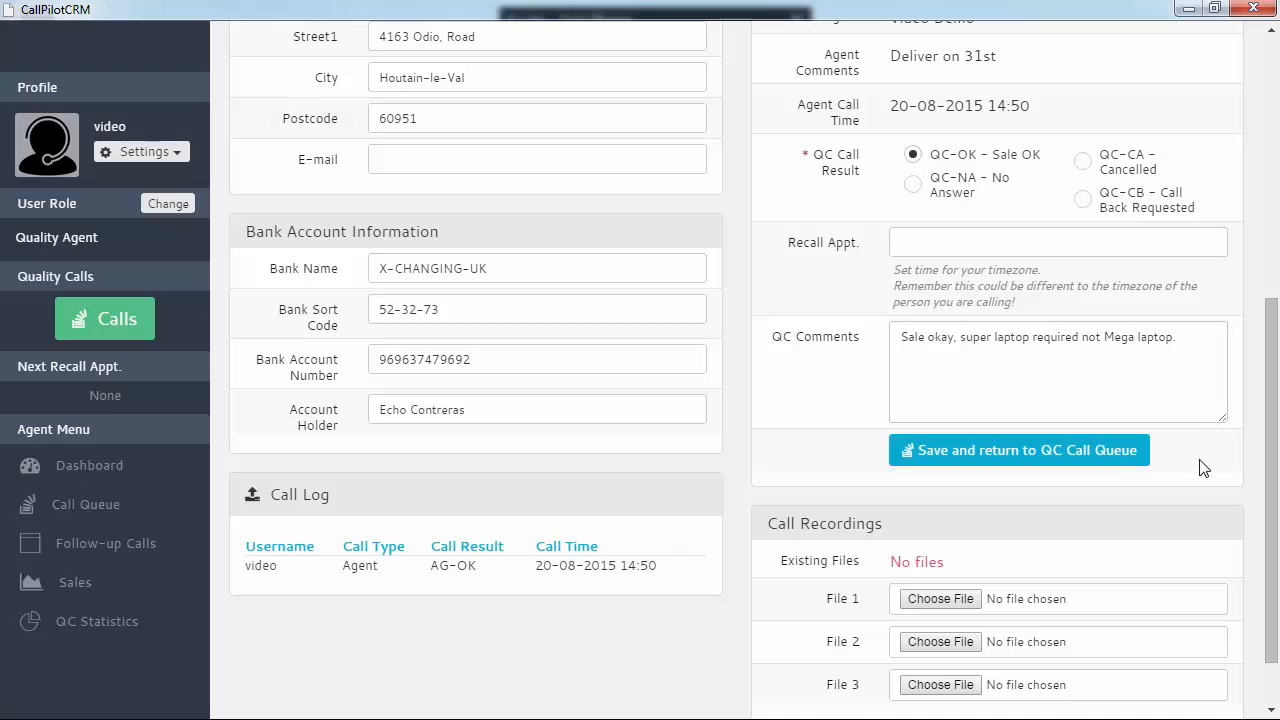
pyautogui.click(1066, 455)
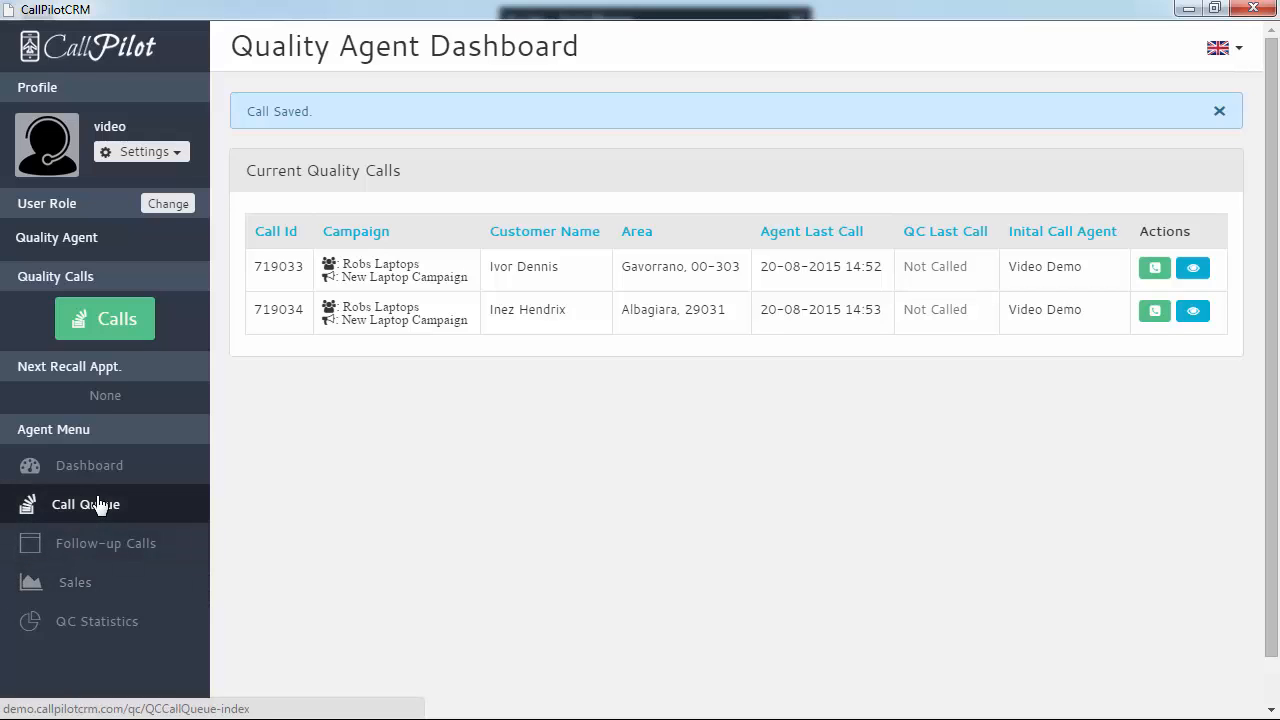
# Reload the quality calls list, then place and end the QC call for 719033
pyautogui.click(103, 320)
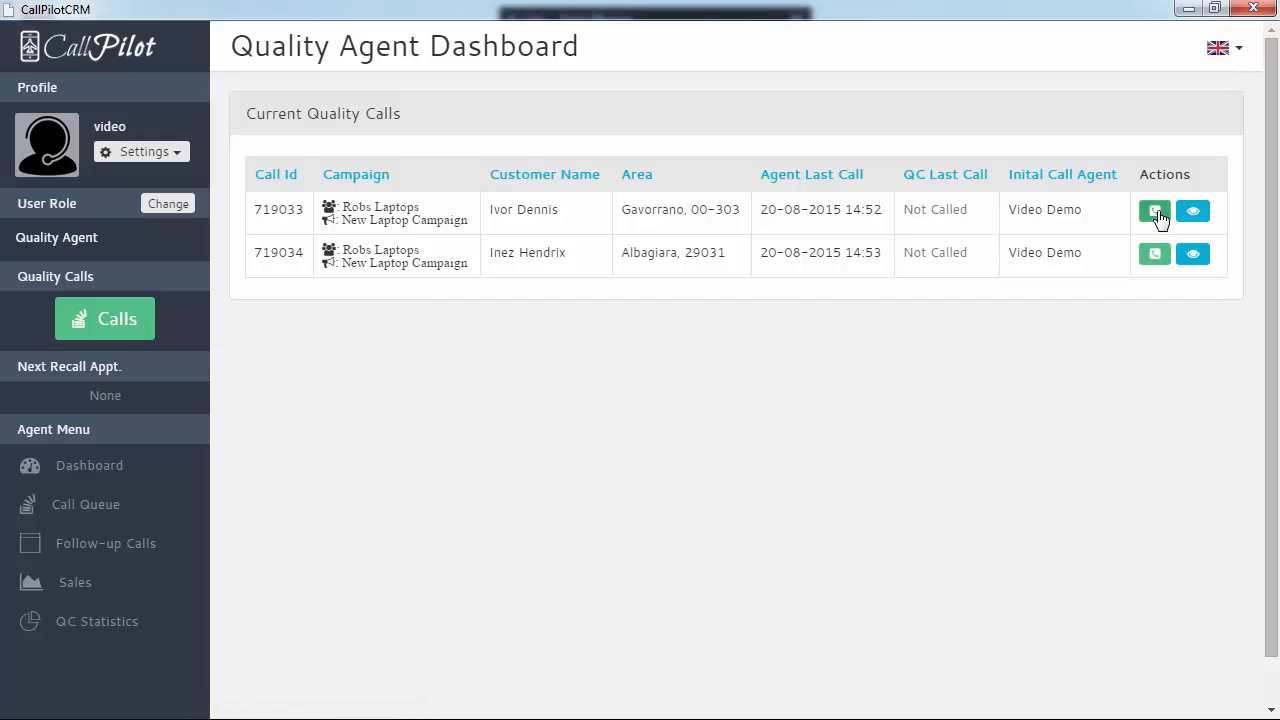
pyautogui.click(1157, 218)
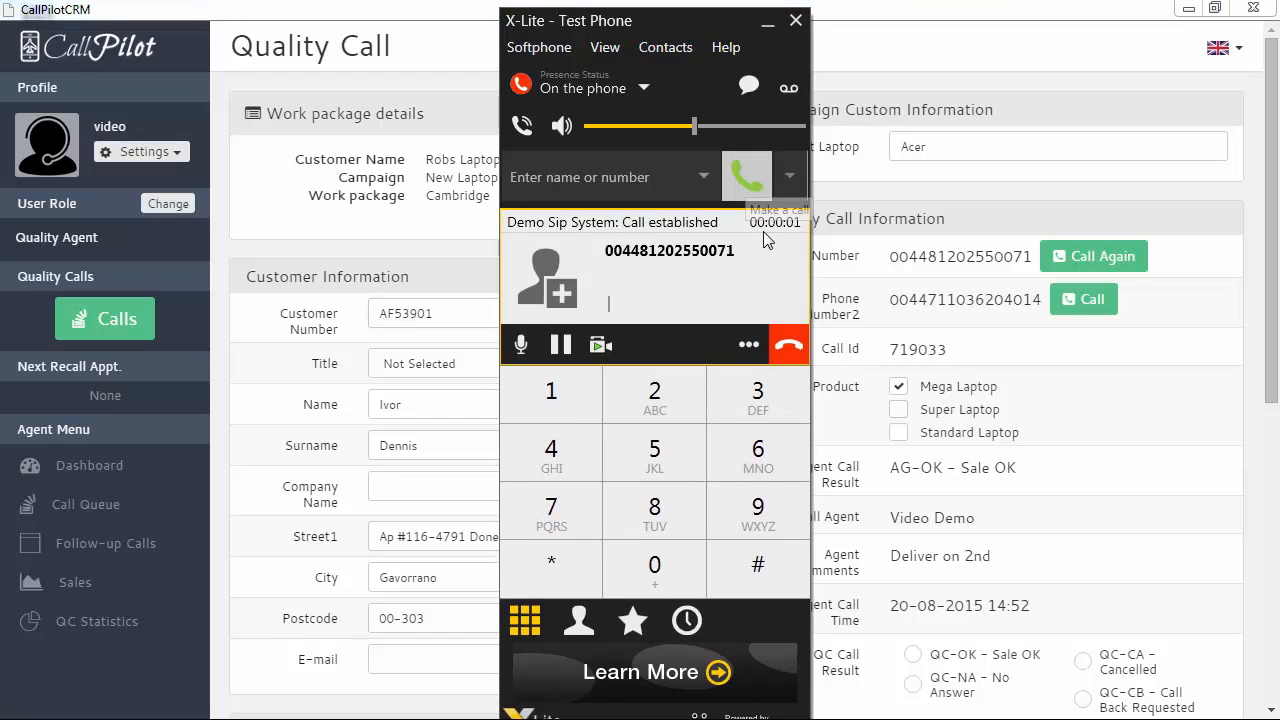
pyautogui.click(788, 340)
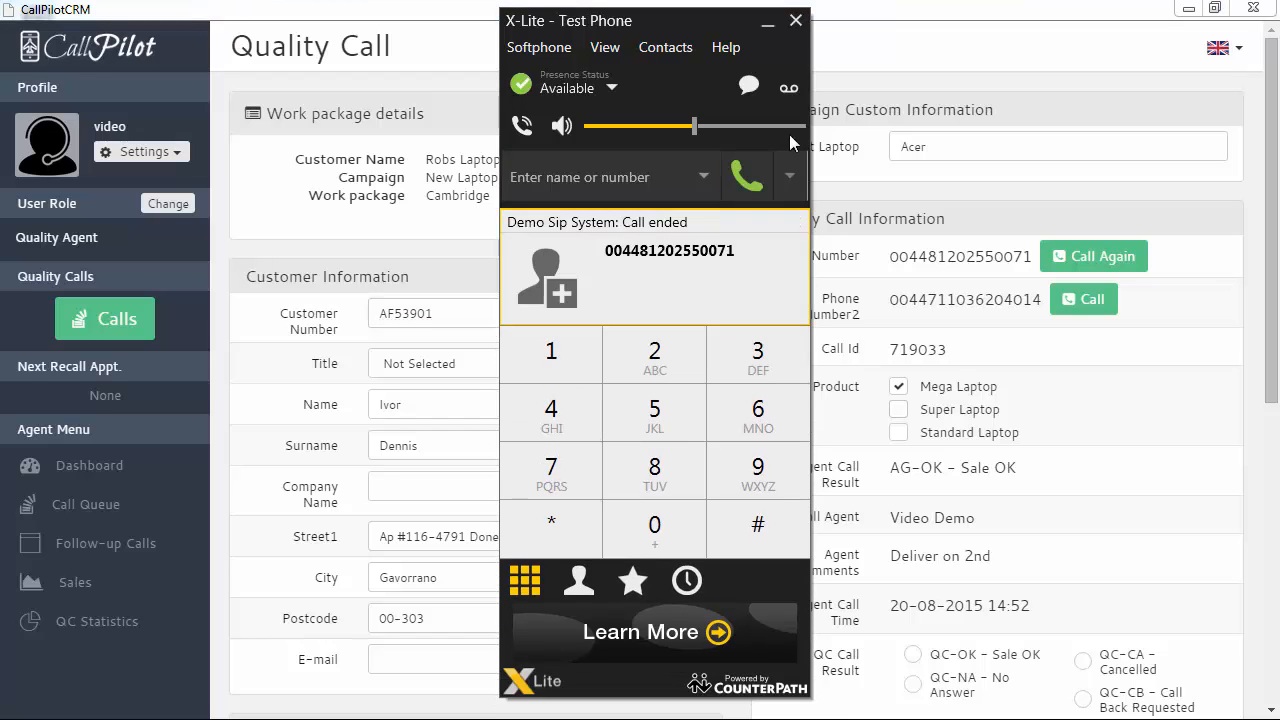
pyautogui.click(796, 20)
pyautogui.scroll(-2, 1100, 420)
pyautogui.scroll(2, 1120, 434)
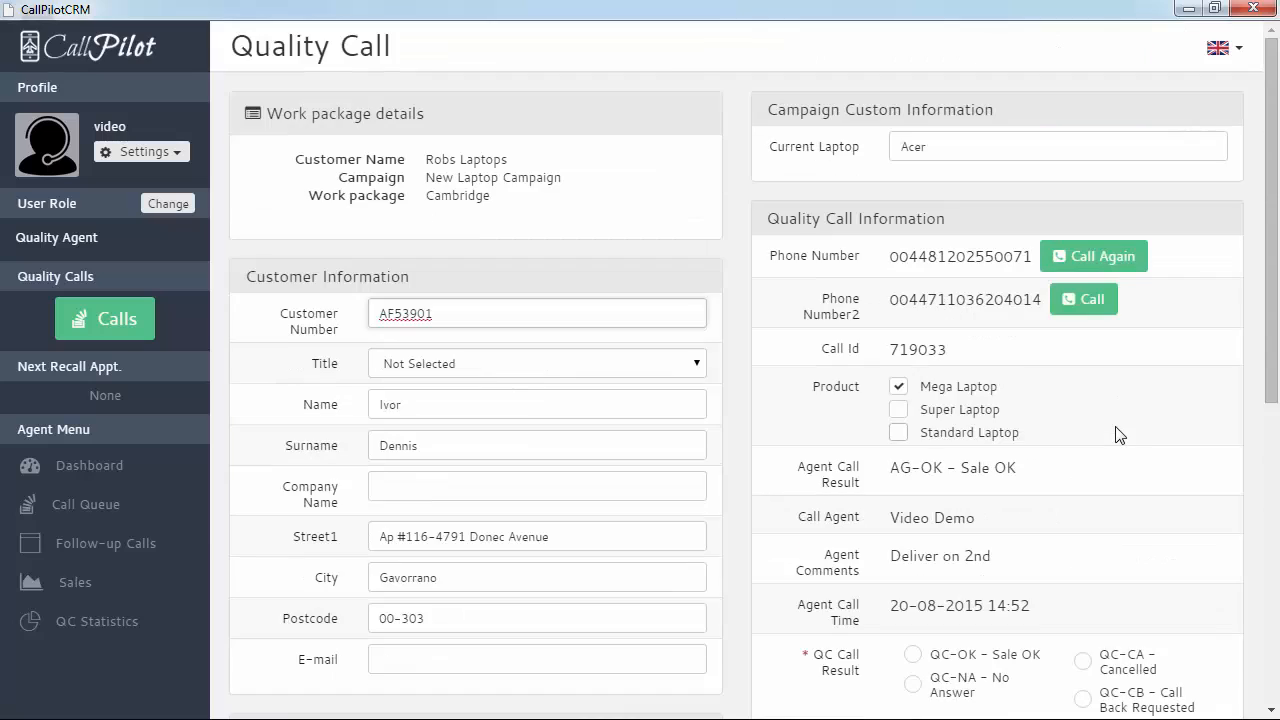
pyautogui.scroll(-2, 1100, 430)
pyautogui.scroll(3, 1080, 428)
pyautogui.scroll(-3, 1054, 486)
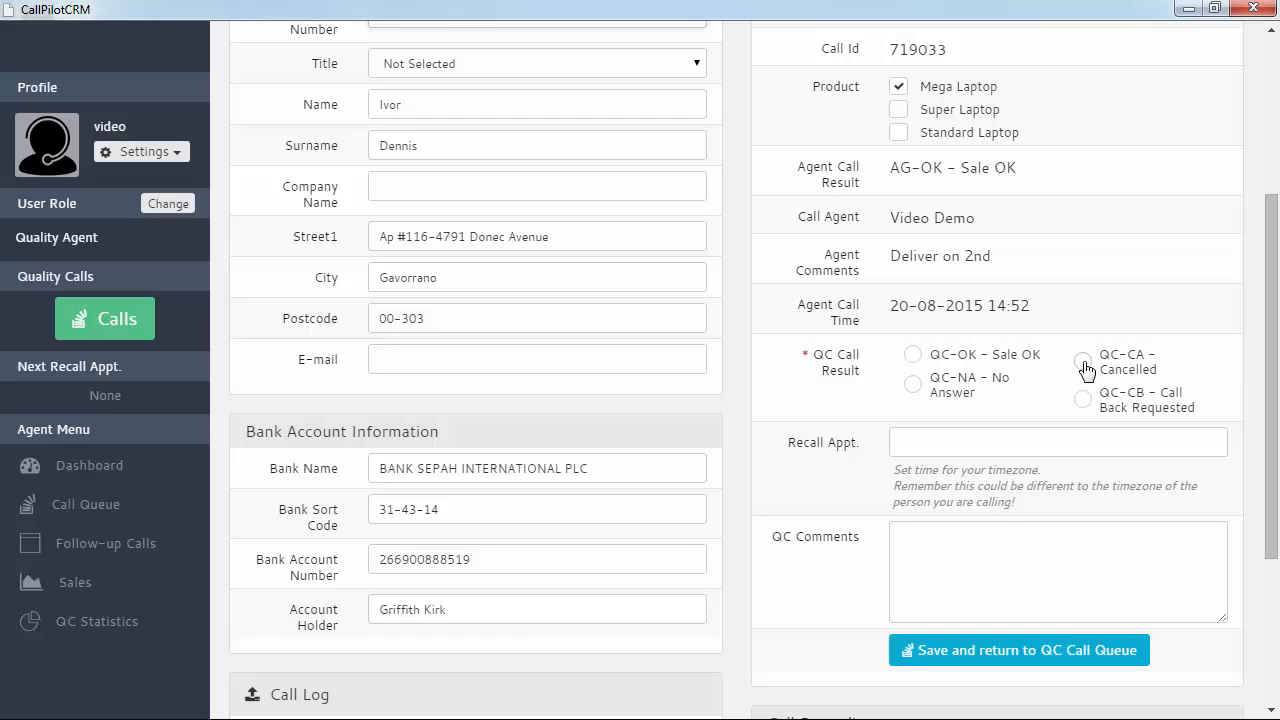
# Set QC-CA Cancelled with comment "Didn't understand the offer properly." and save the call
pyautogui.click(1083, 362)
pyautogui.scroll(2, 1127, 478)
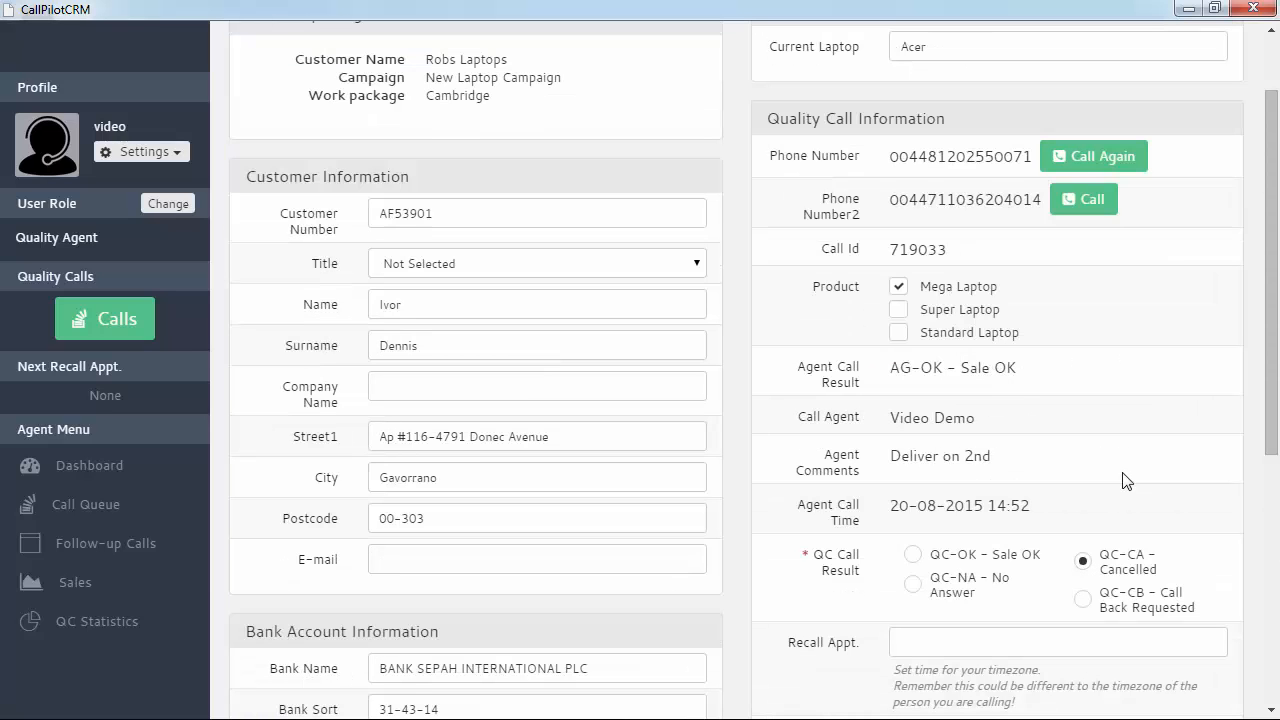
pyautogui.scroll(-2, 1060, 467)
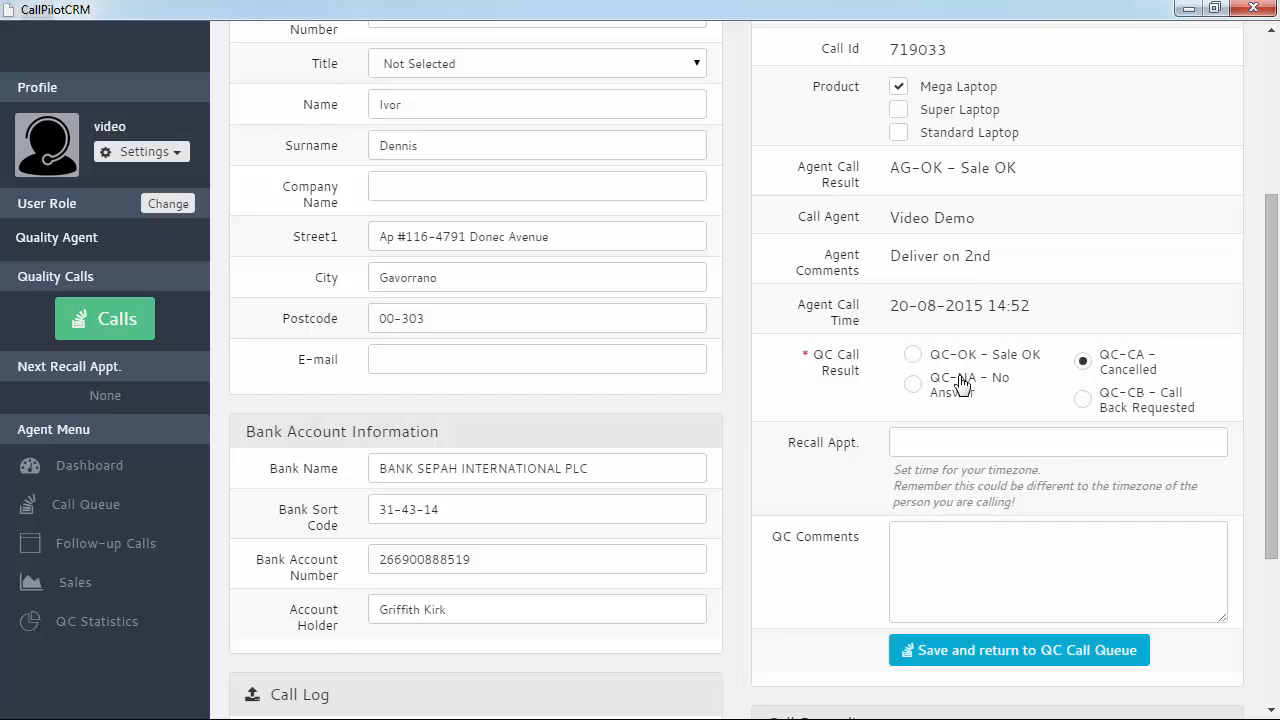
pyautogui.scroll(1, 955, 380)
pyautogui.scroll(-1, 1071, 514)
pyautogui.click(952, 551)
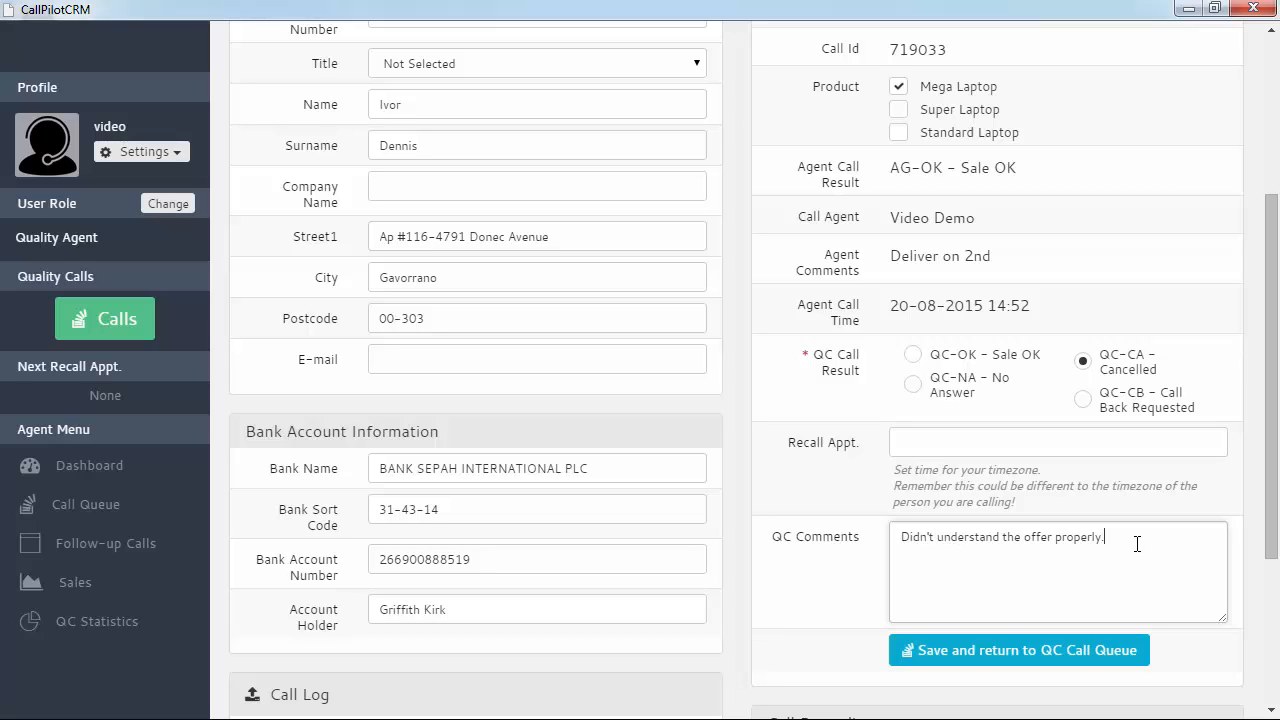
pyautogui.click(1045, 660)
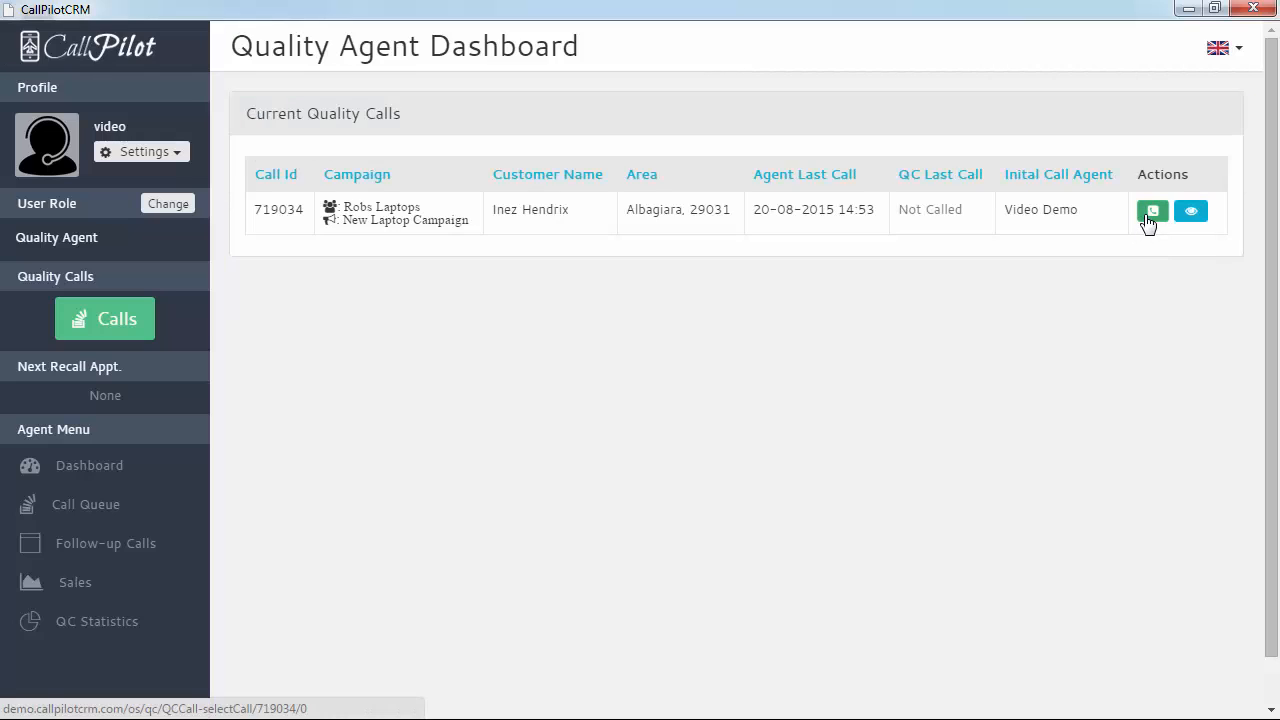
pyautogui.click(1148, 222)
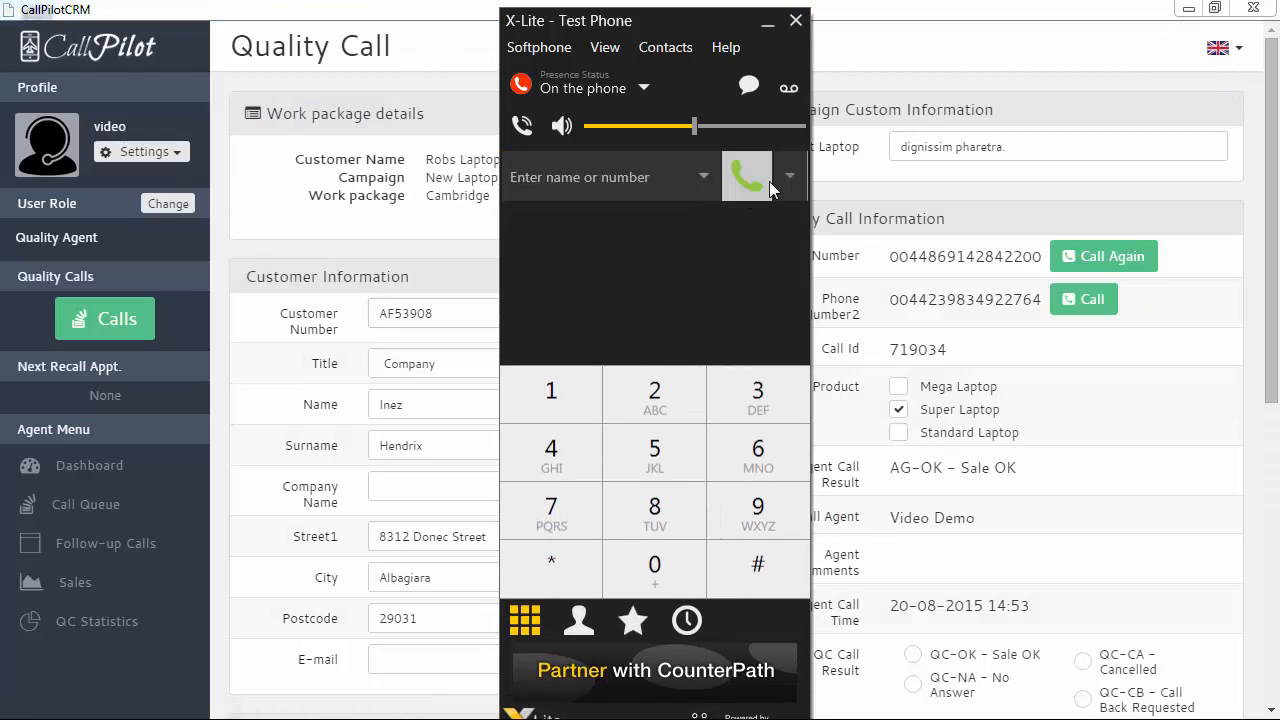
pyautogui.click(793, 345)
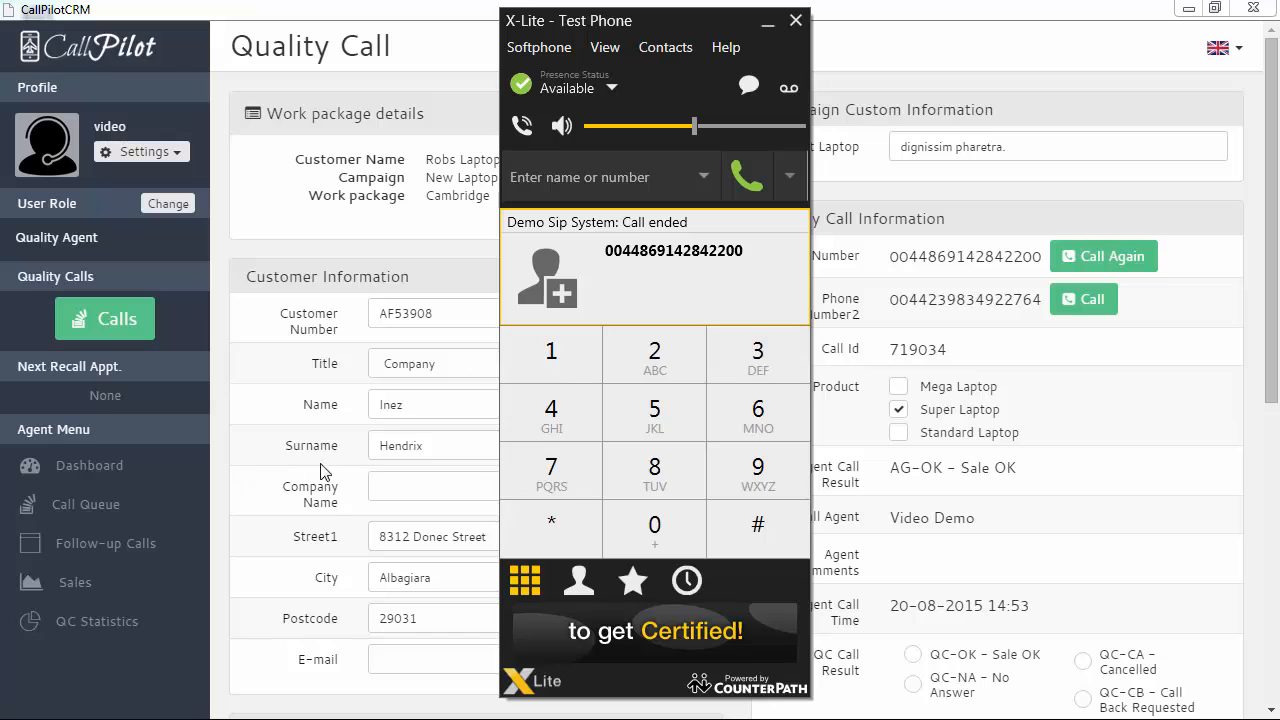
pyautogui.click(795, 21)
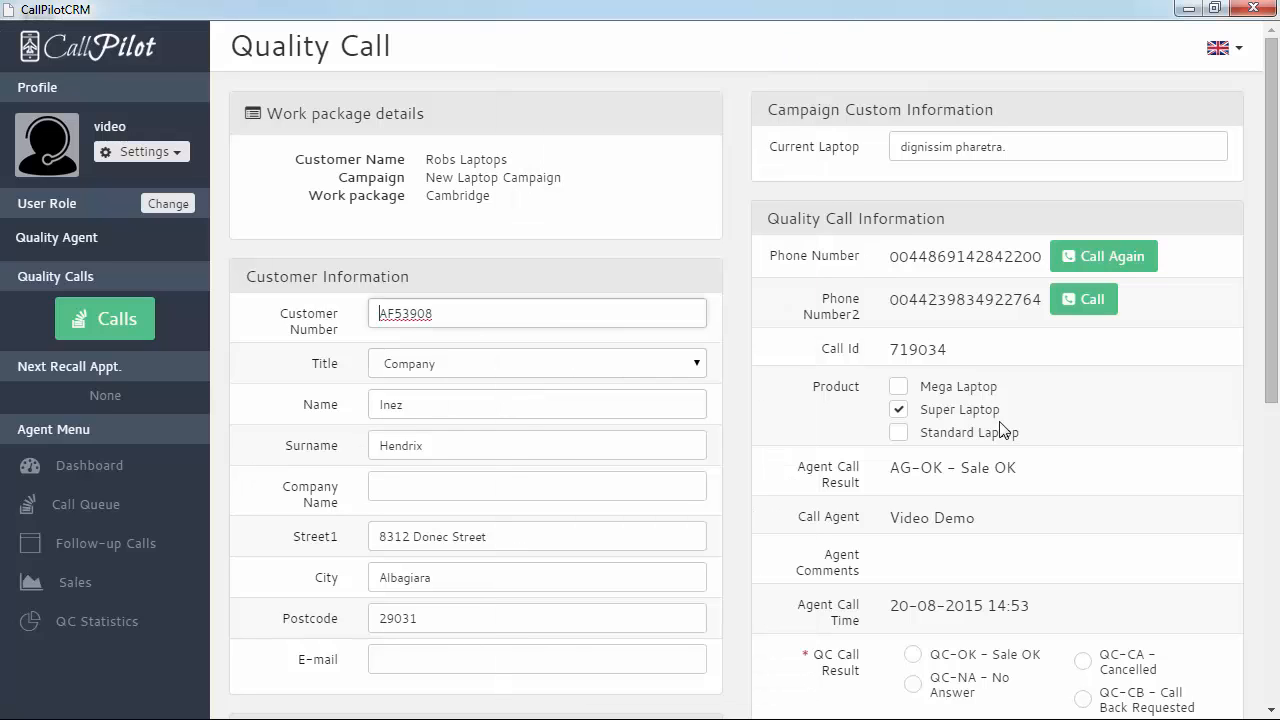
pyautogui.scroll(-1, 1099, 420)
pyautogui.scroll(-1, 1099, 420)
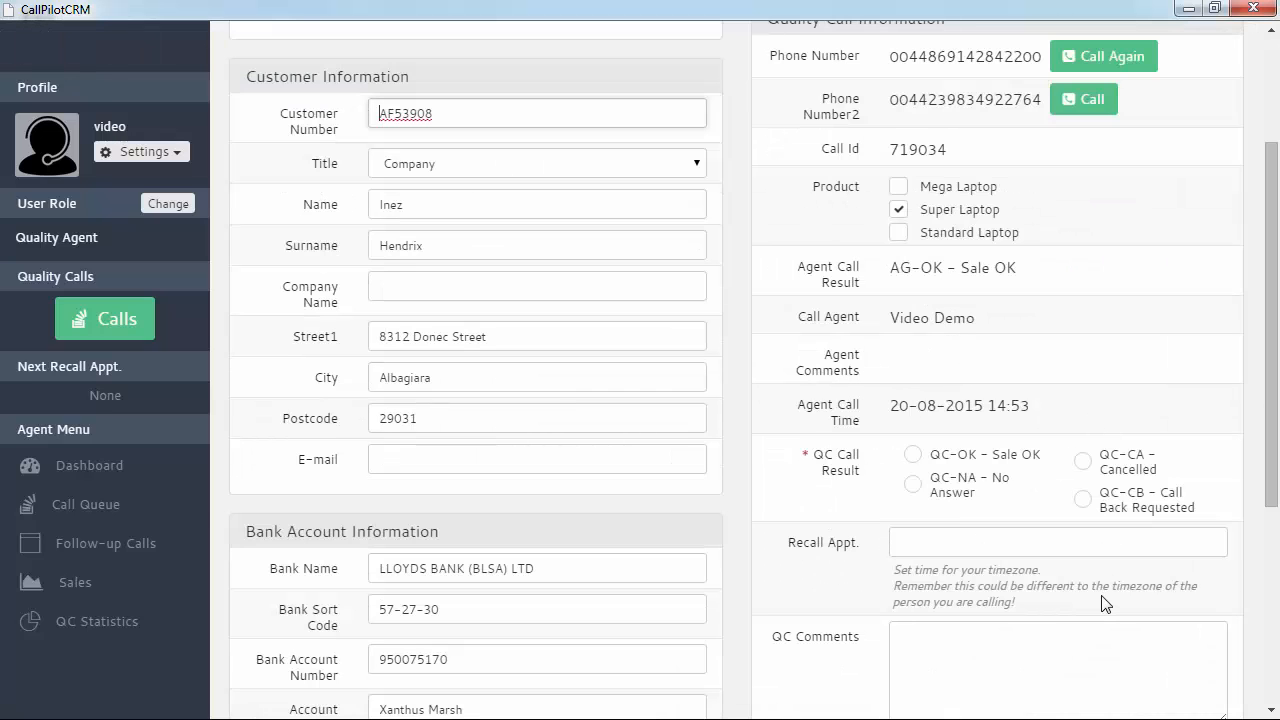
pyautogui.scroll(-3, 1031, 565)
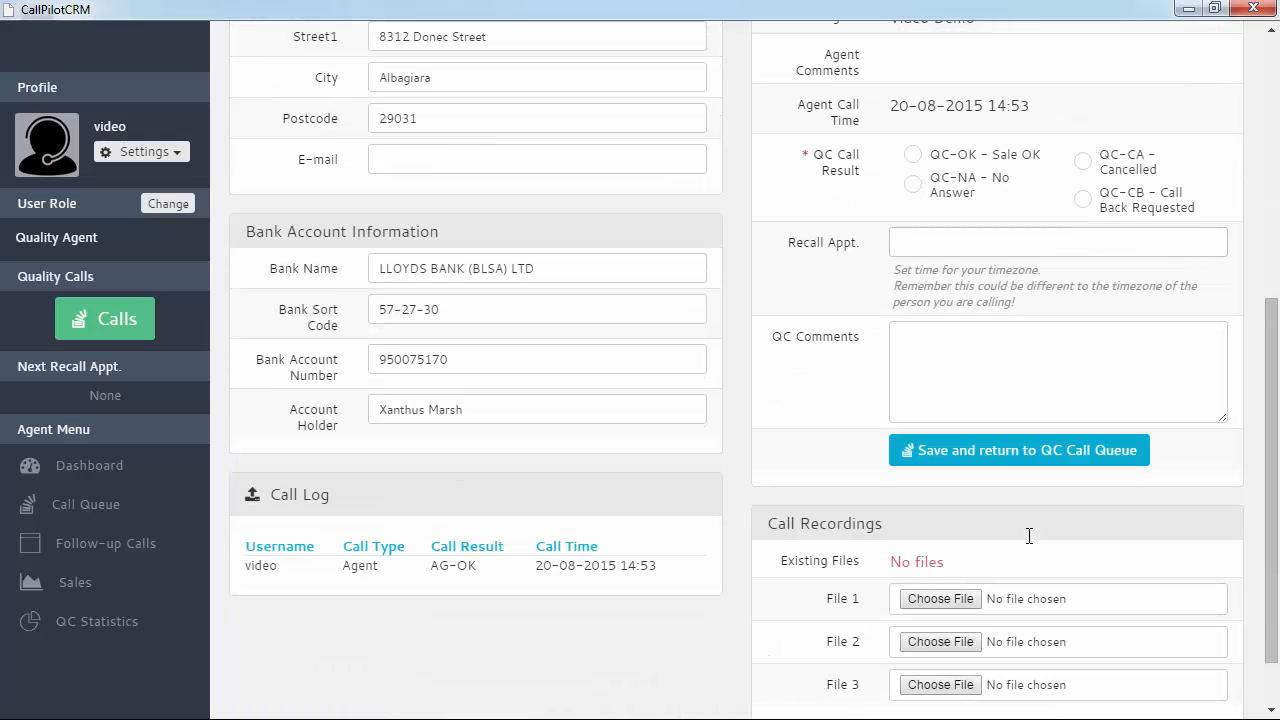
pyautogui.click(912, 184)
pyautogui.click(1002, 464)
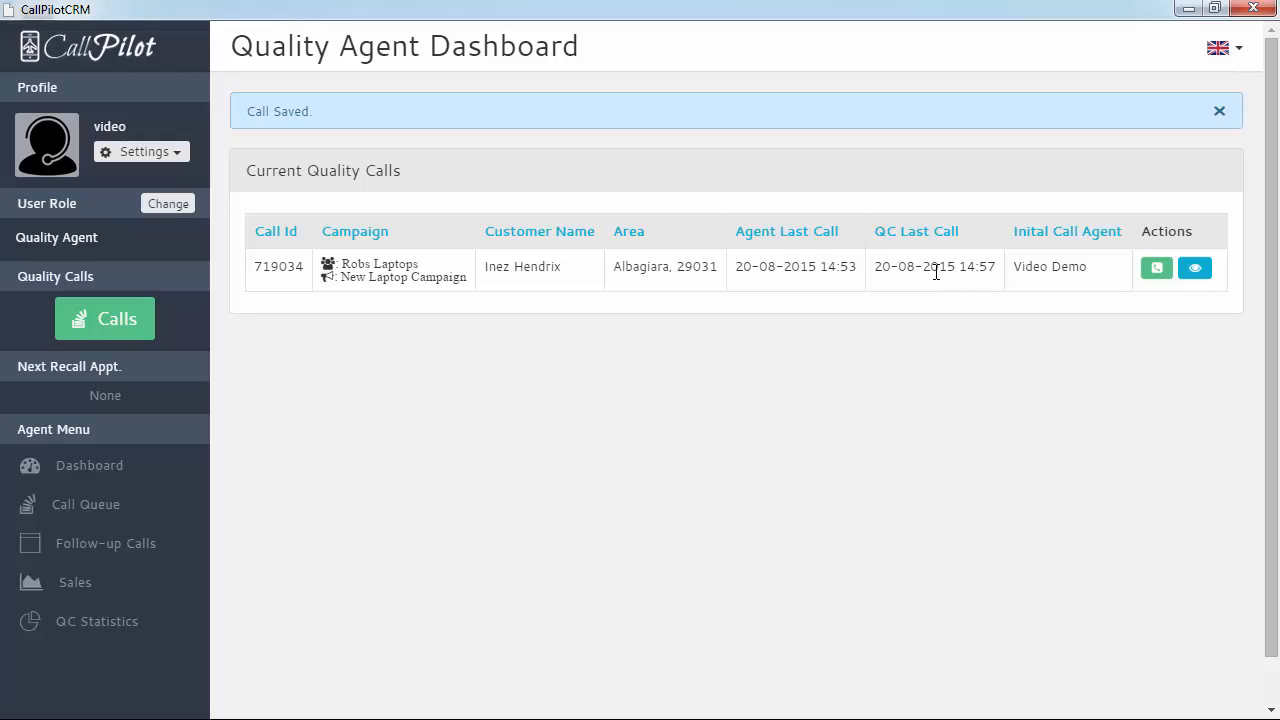
# Reopen call 719034, call again, and check the AG-OK and QC-NA entries in its call log
pyautogui.click(1155, 270)
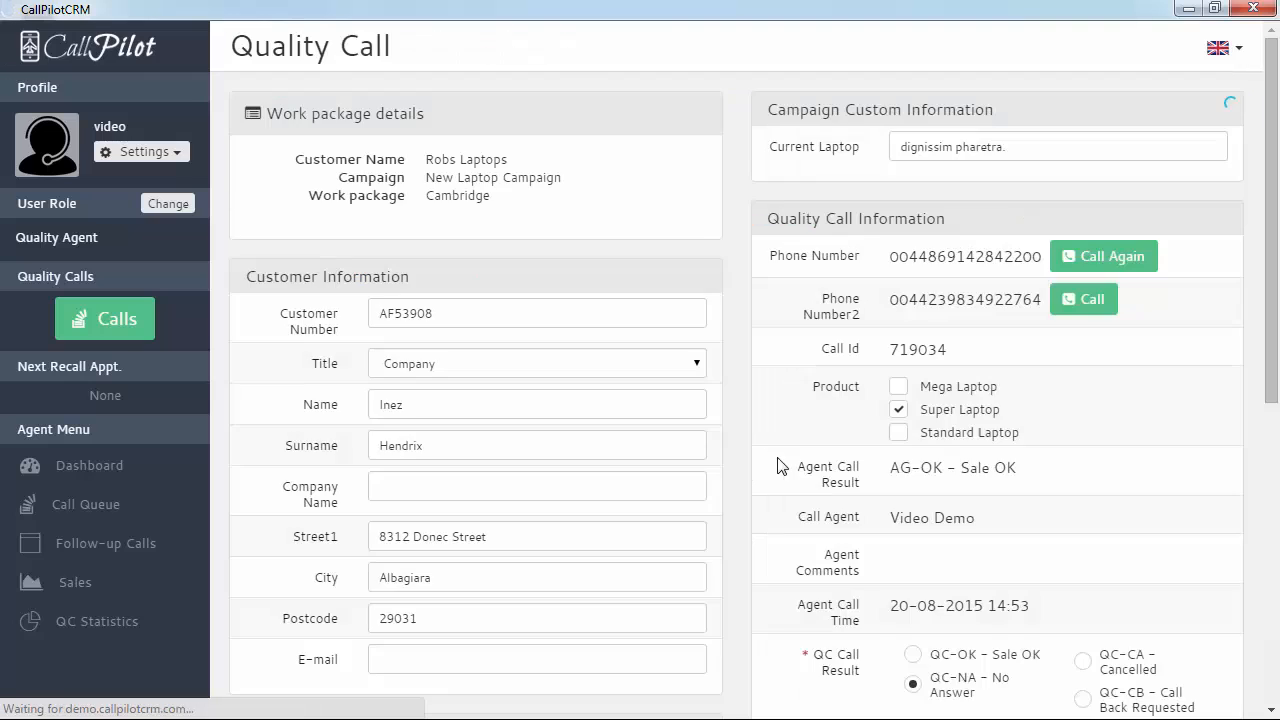
pyautogui.scroll(-2, 529, 491)
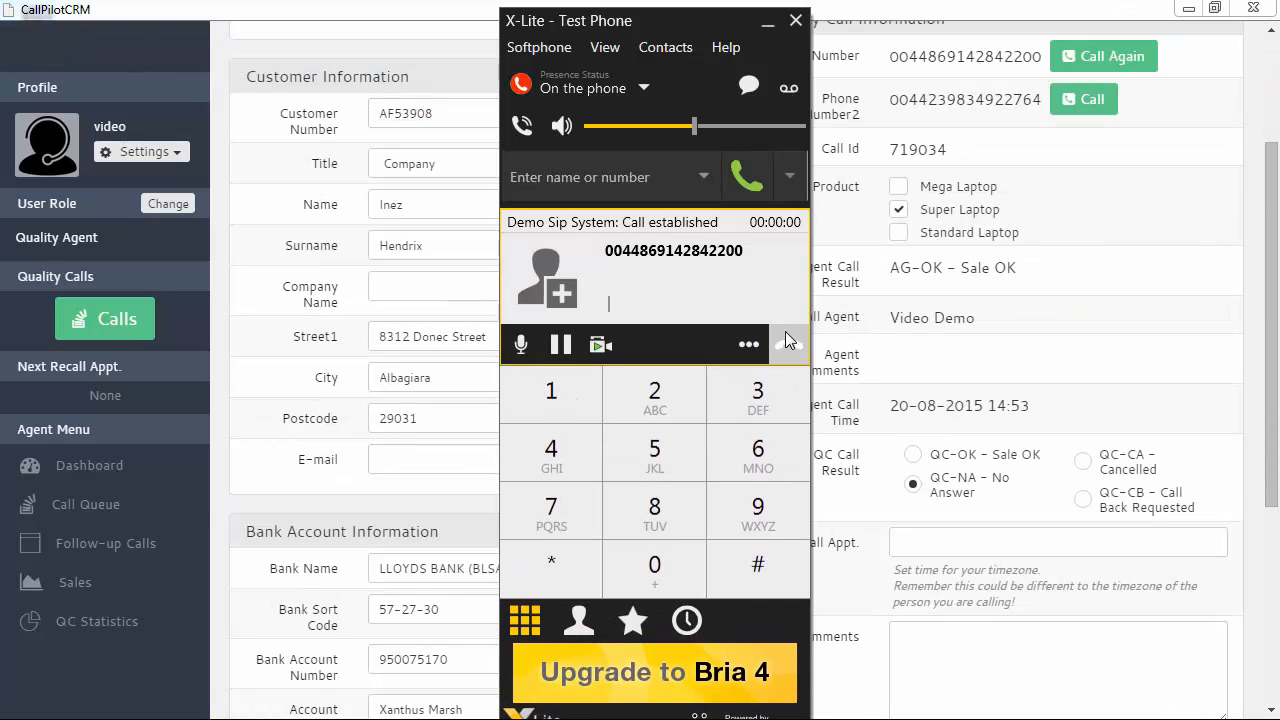
pyautogui.click(785, 335)
pyautogui.click(472, 472)
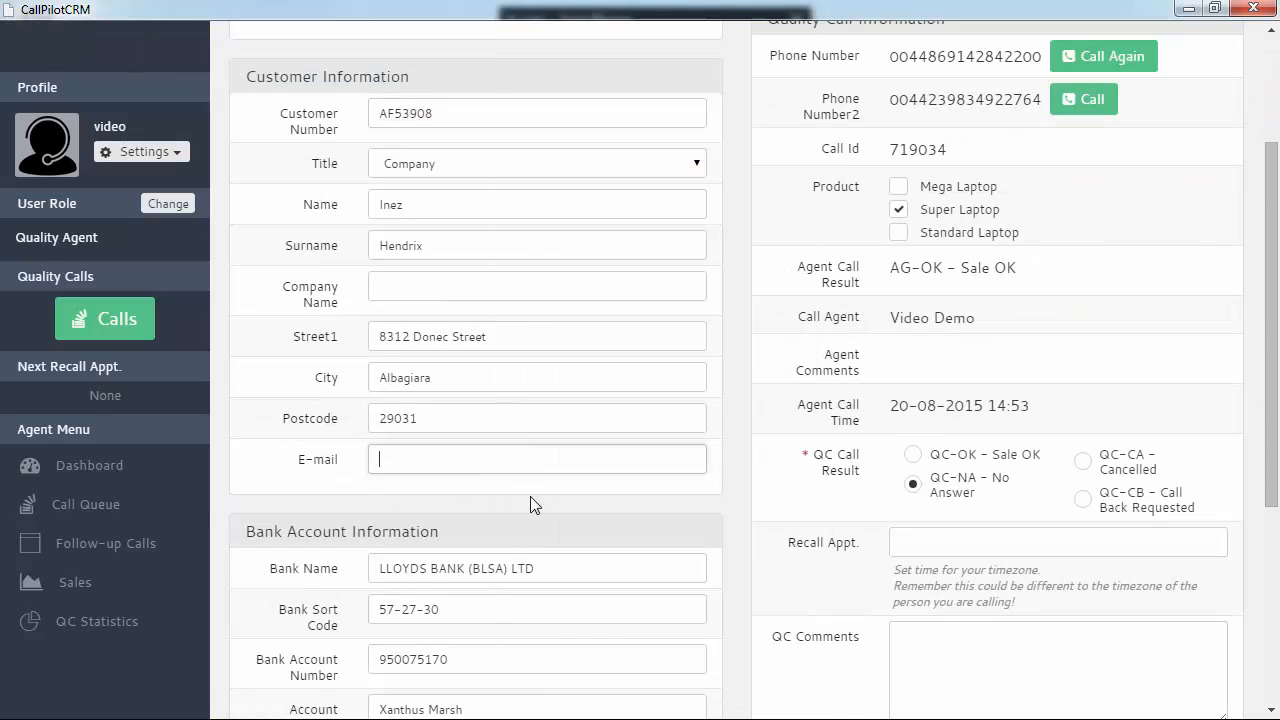
pyautogui.scroll(-4, 529, 496)
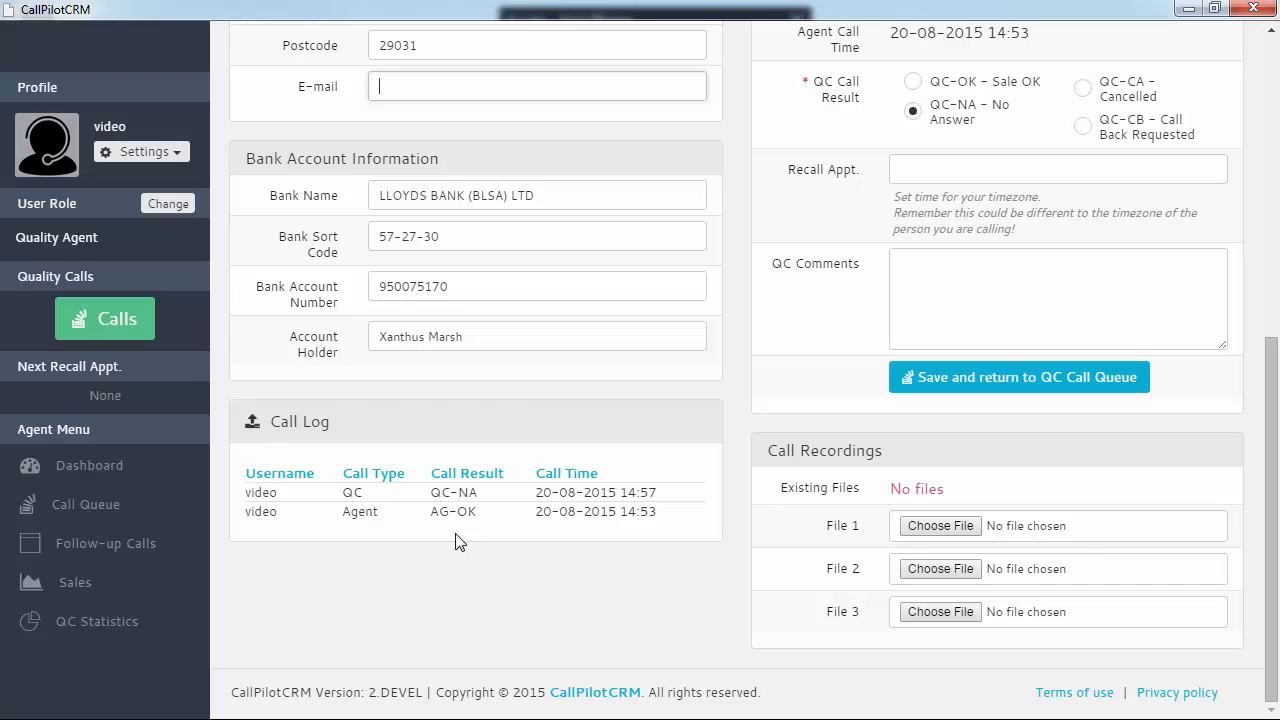
pyautogui.moveTo(250, 512); pyautogui.dragTo(708, 515)
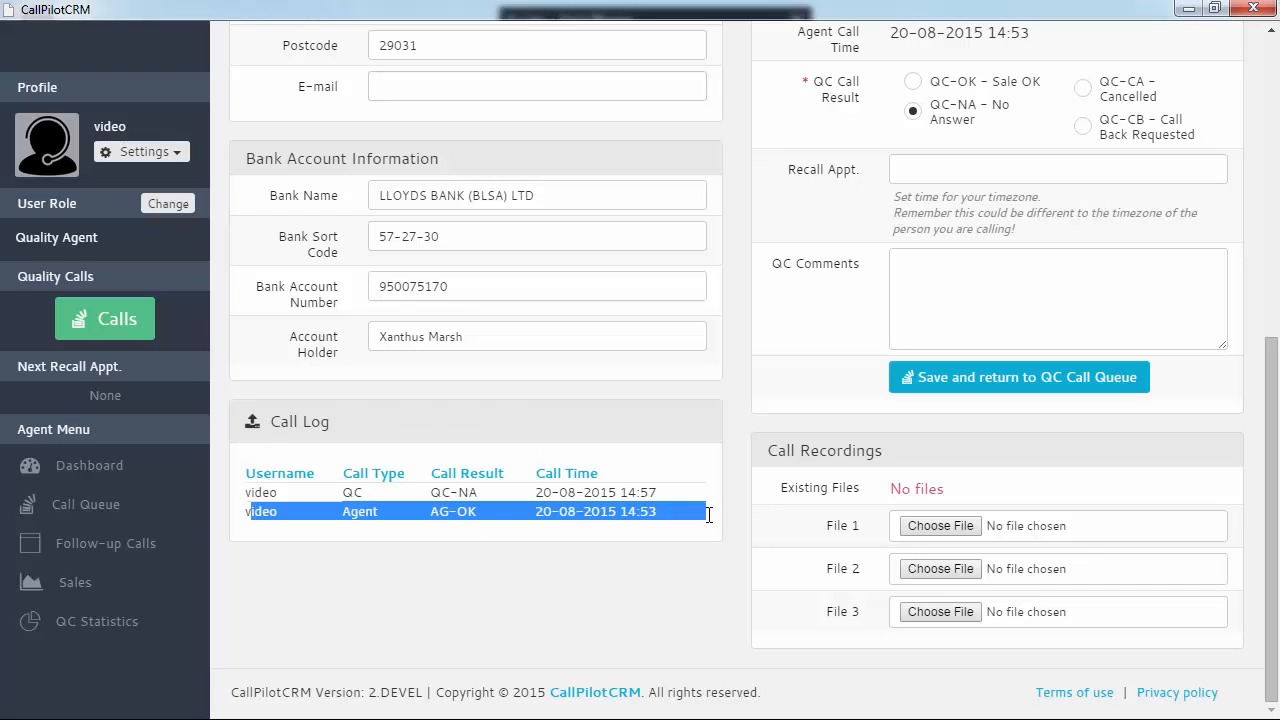
pyautogui.click(374, 510)
pyautogui.moveTo(245, 492); pyautogui.dragTo(672, 488)
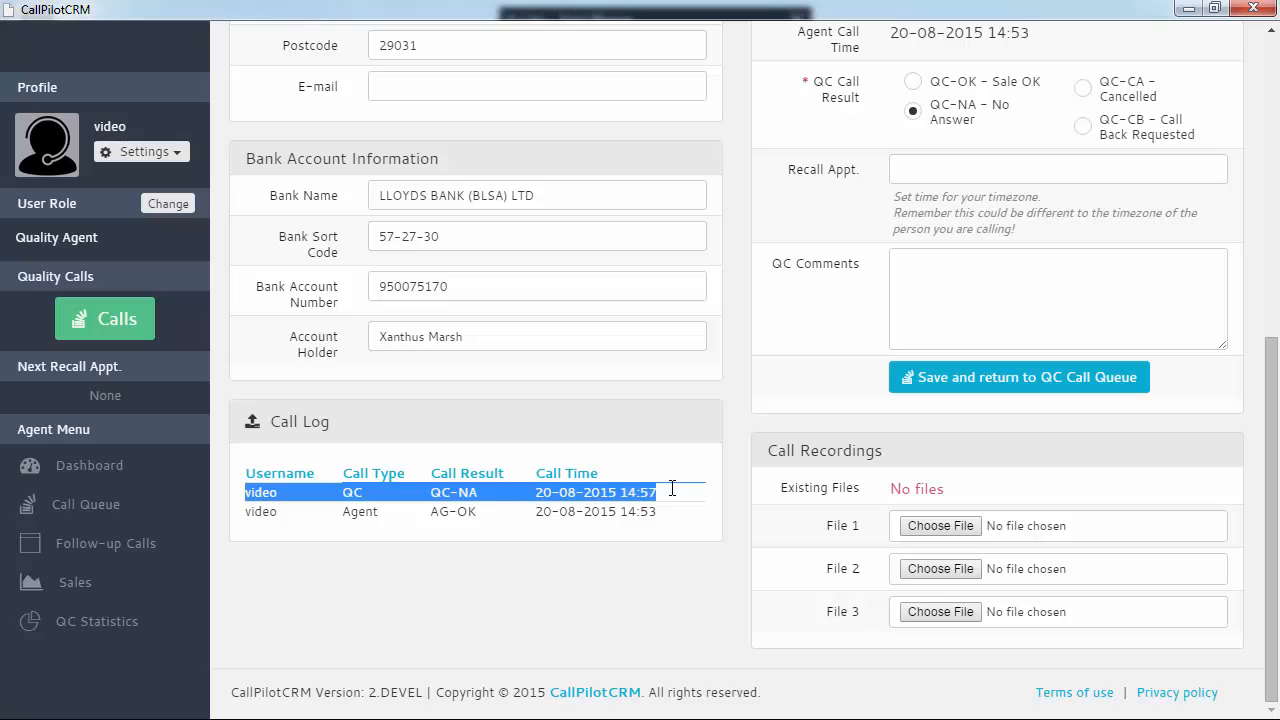
# Change call 719034's QC result to Sale OK and save it with comment "Sale okay. Everything clear."
pyautogui.click(490, 497)
pyautogui.scroll(3, 628, 571)
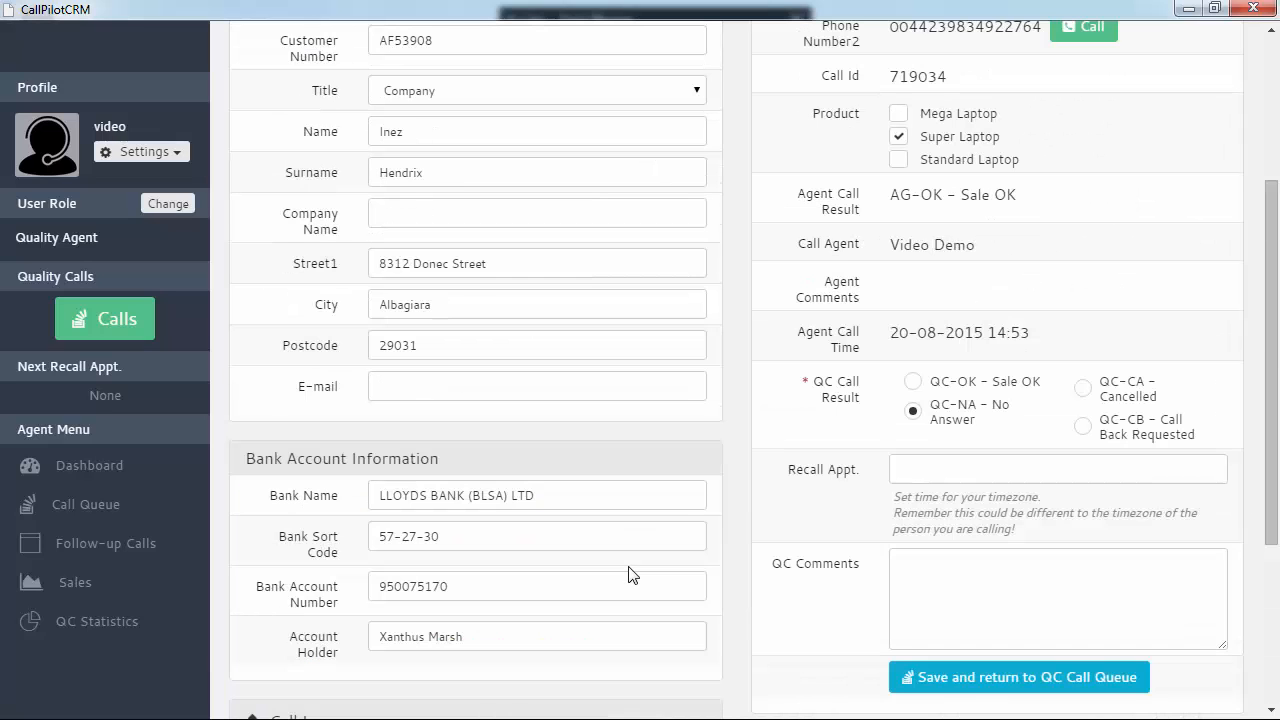
pyautogui.scroll(2, 697, 576)
pyautogui.click(913, 554)
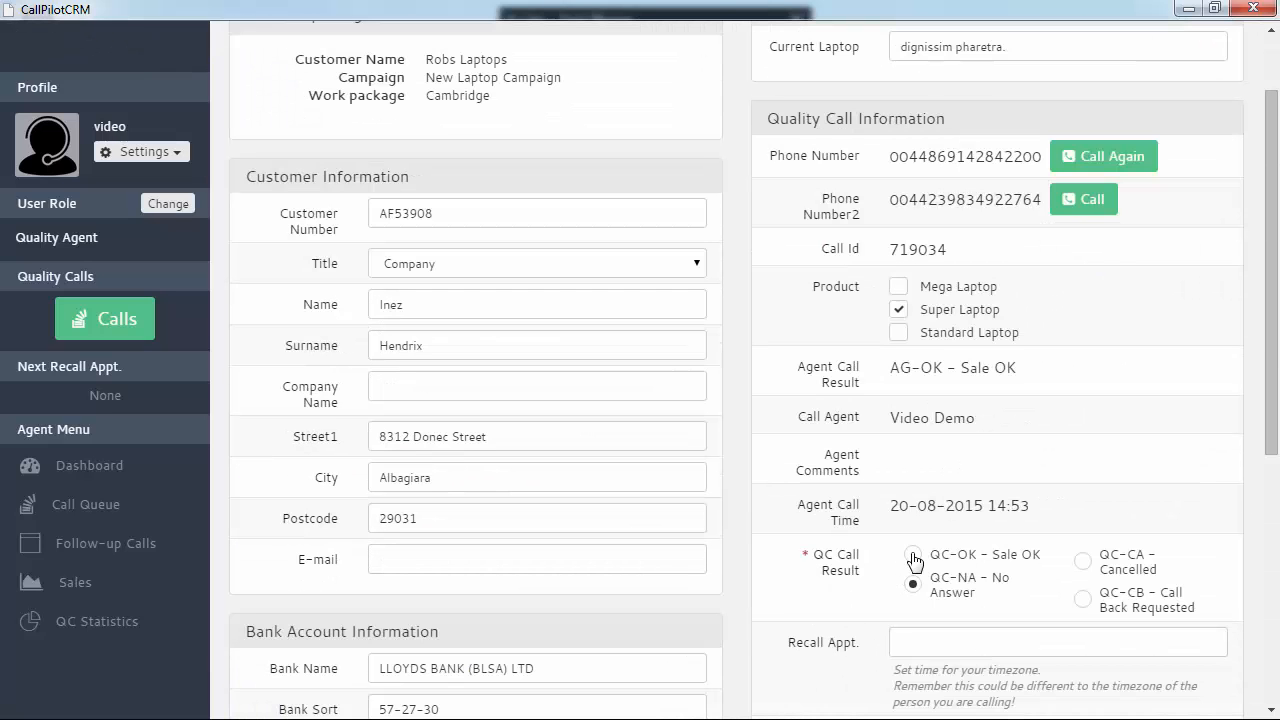
pyautogui.scroll(-2, 1083, 407)
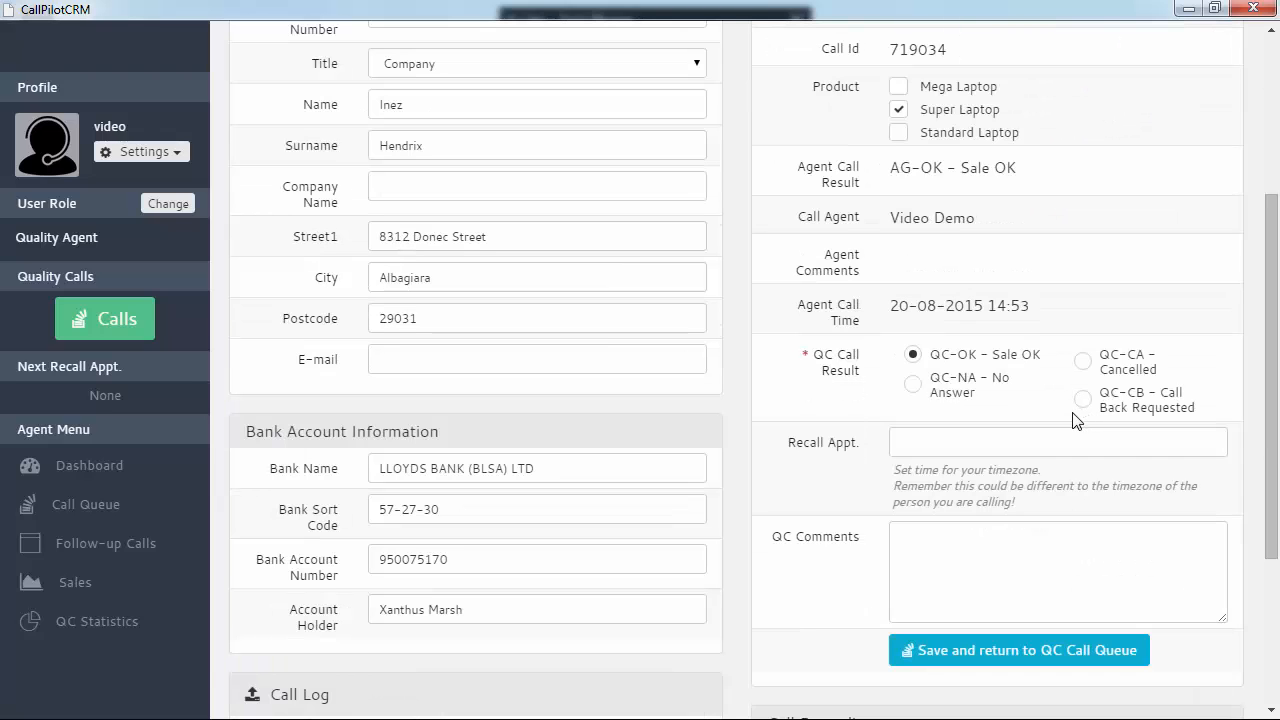
pyautogui.scroll(-1, 978, 570)
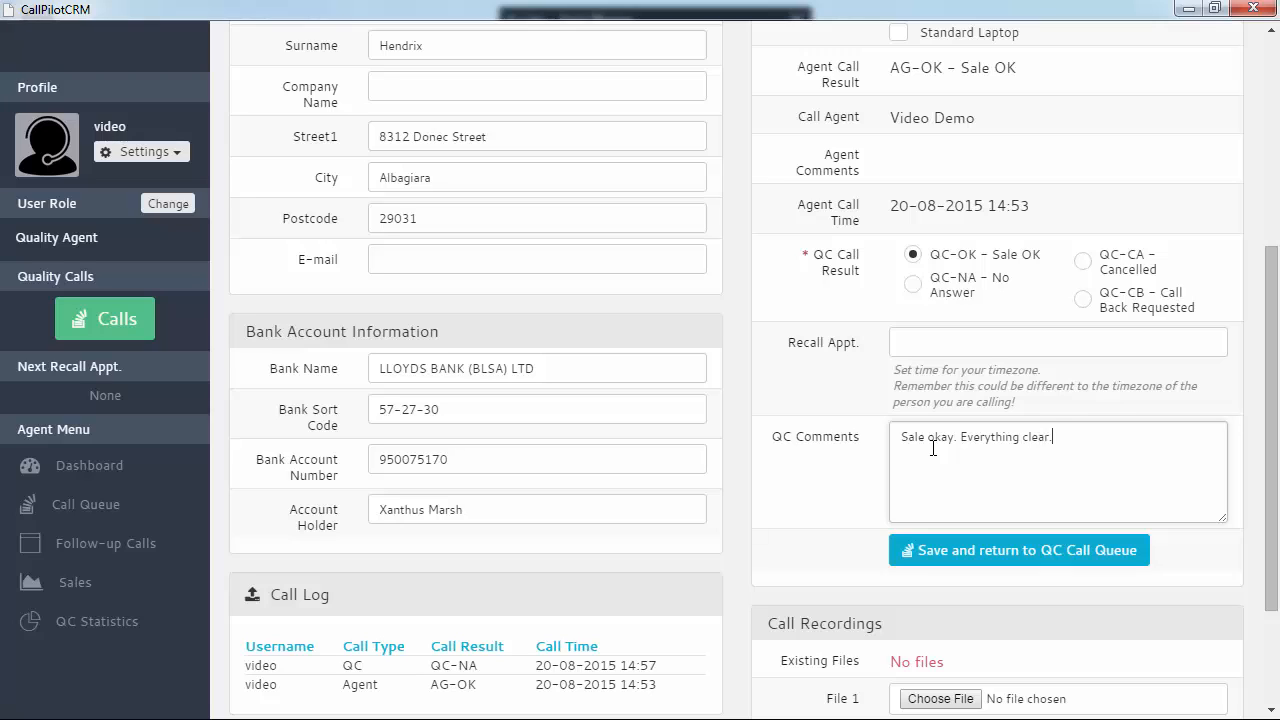
pyautogui.click(1000, 550)
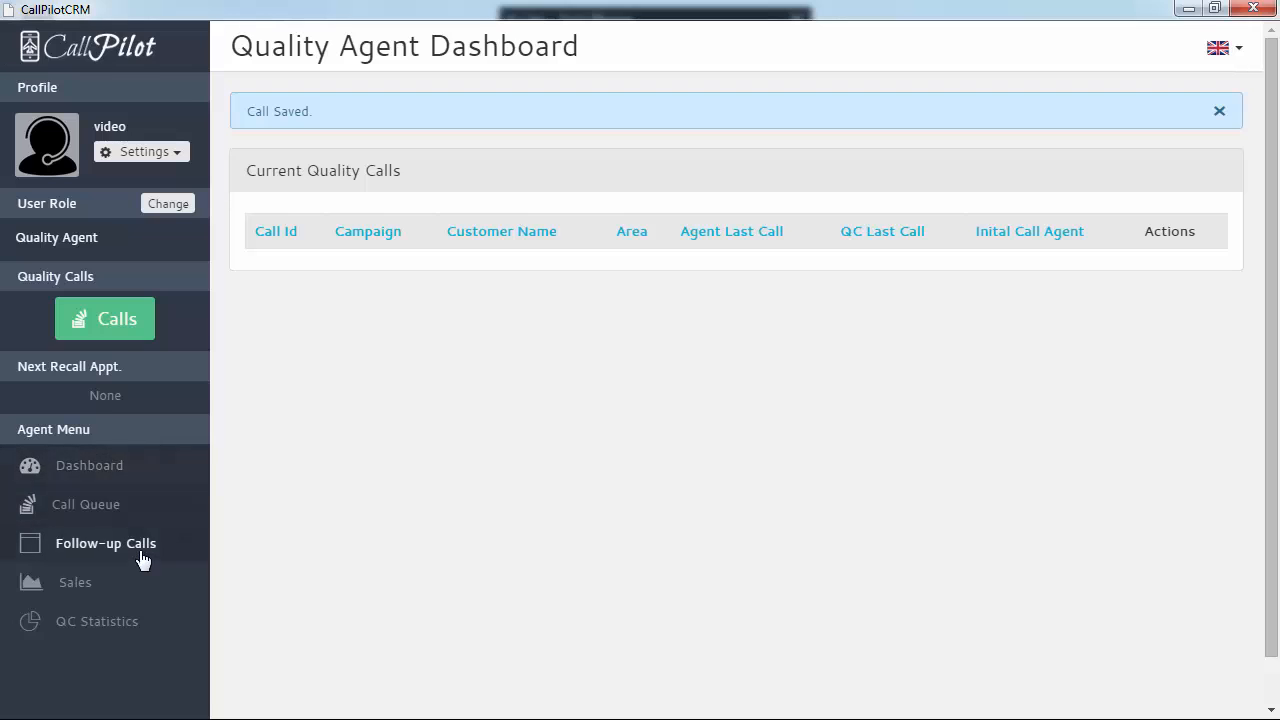
# View the details of completed sale 719034 and go back to the sales list
pyautogui.click(84, 587)
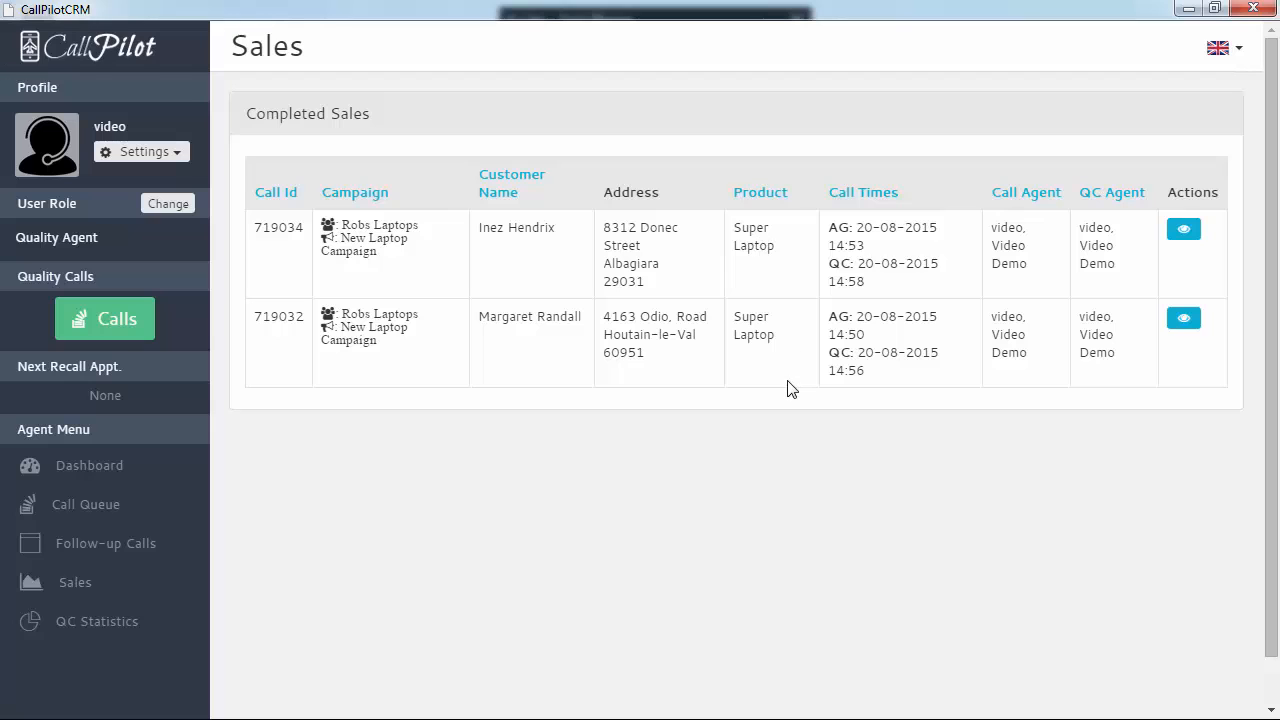
pyautogui.click(1185, 238)
pyautogui.scroll(-6, 600, 464)
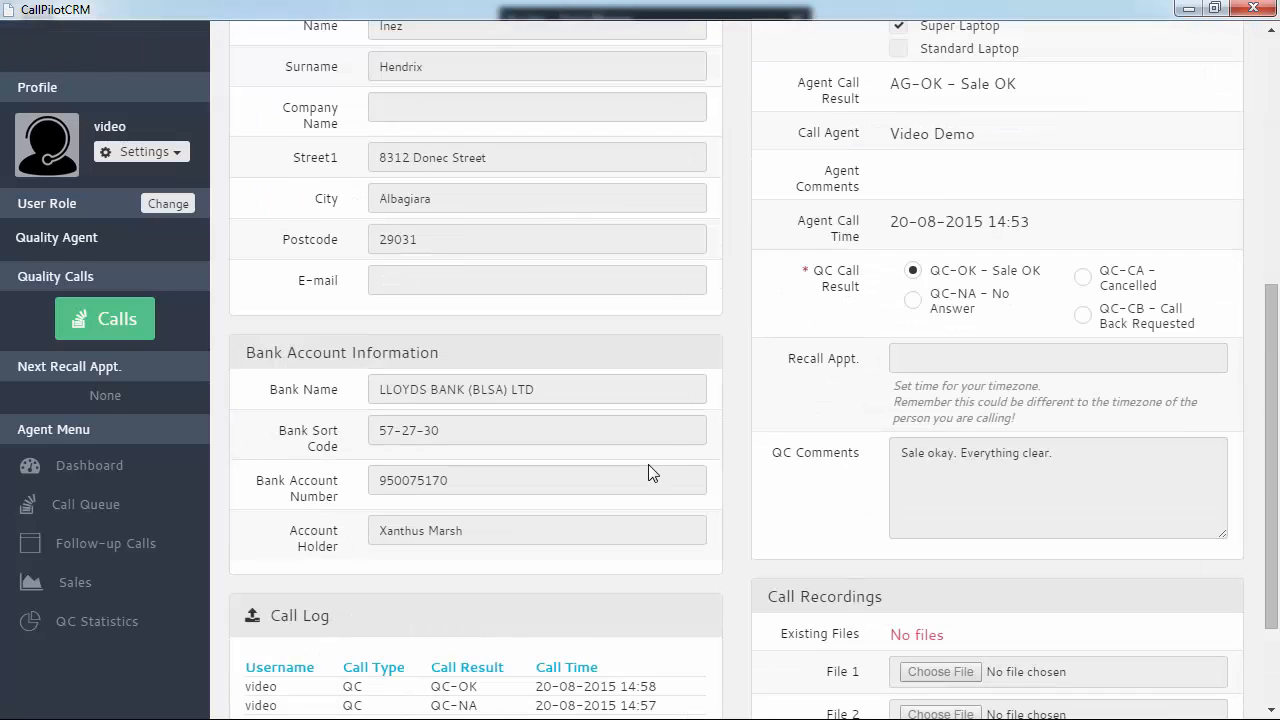
pyautogui.scroll(6, 648, 464)
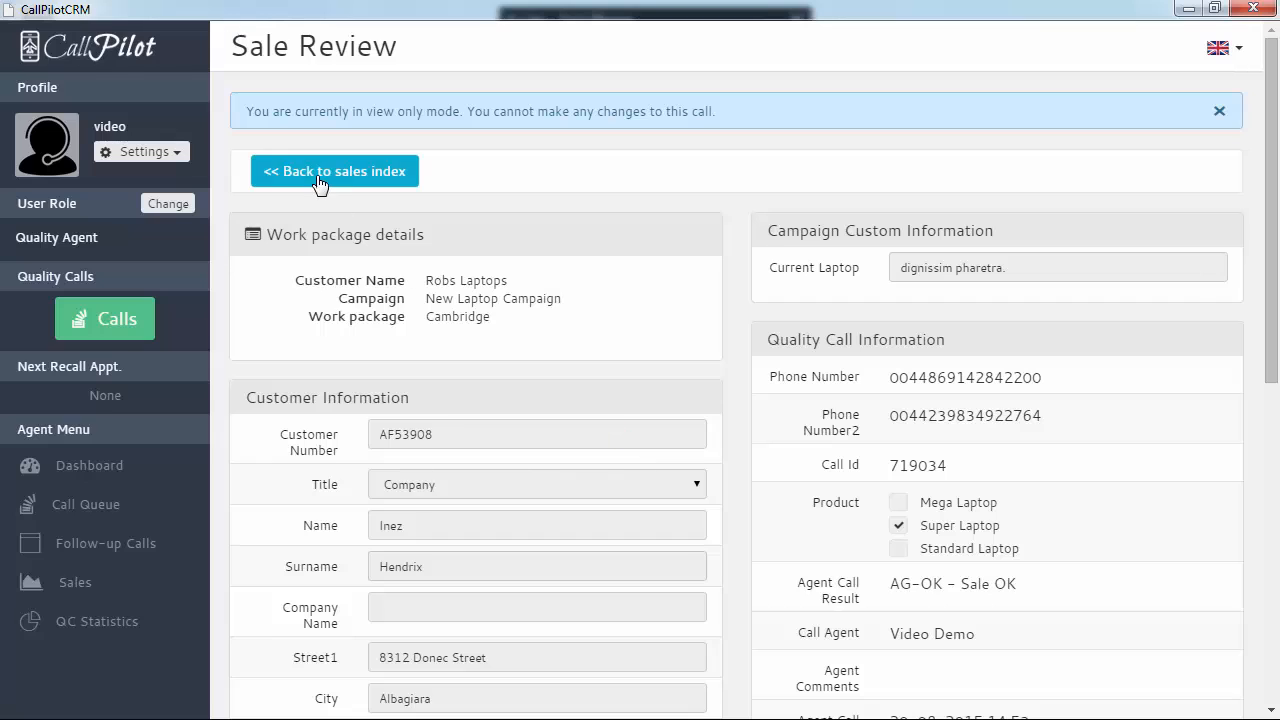
pyautogui.click(319, 175)
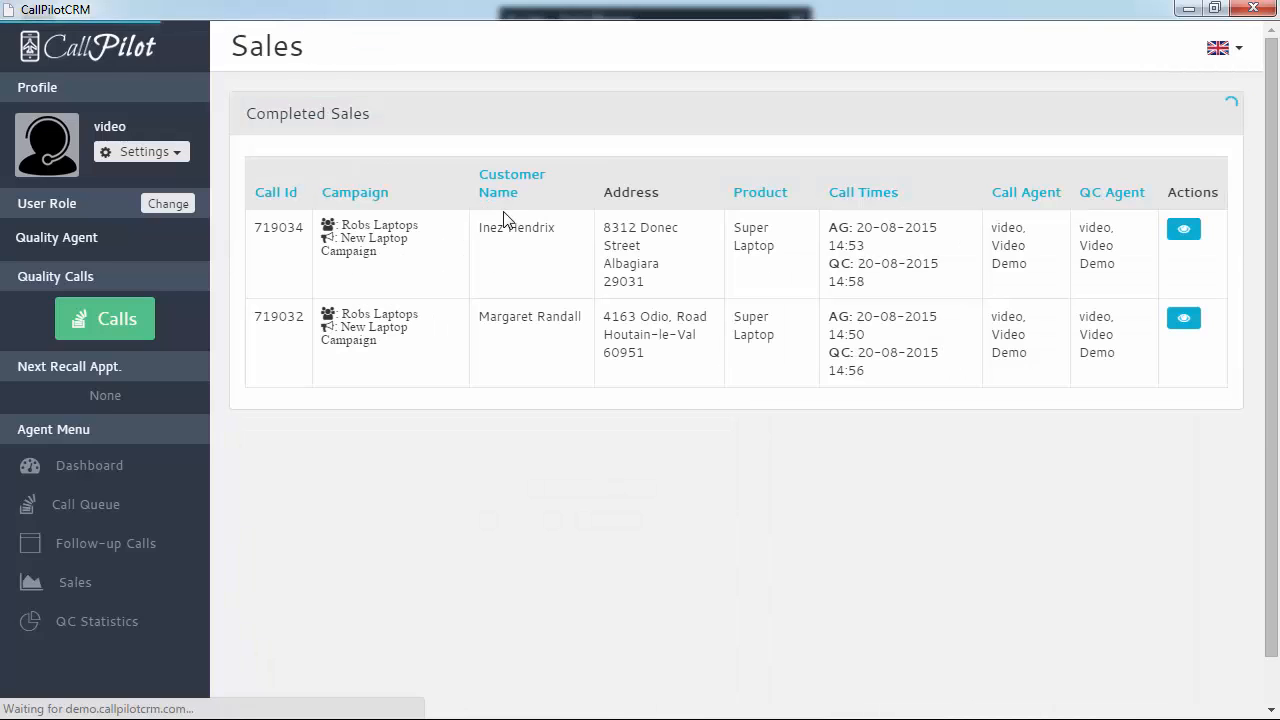
# Show today's QC statistics charts with 2 QC-OK and 1 QC-CA
pyautogui.click(112, 625)
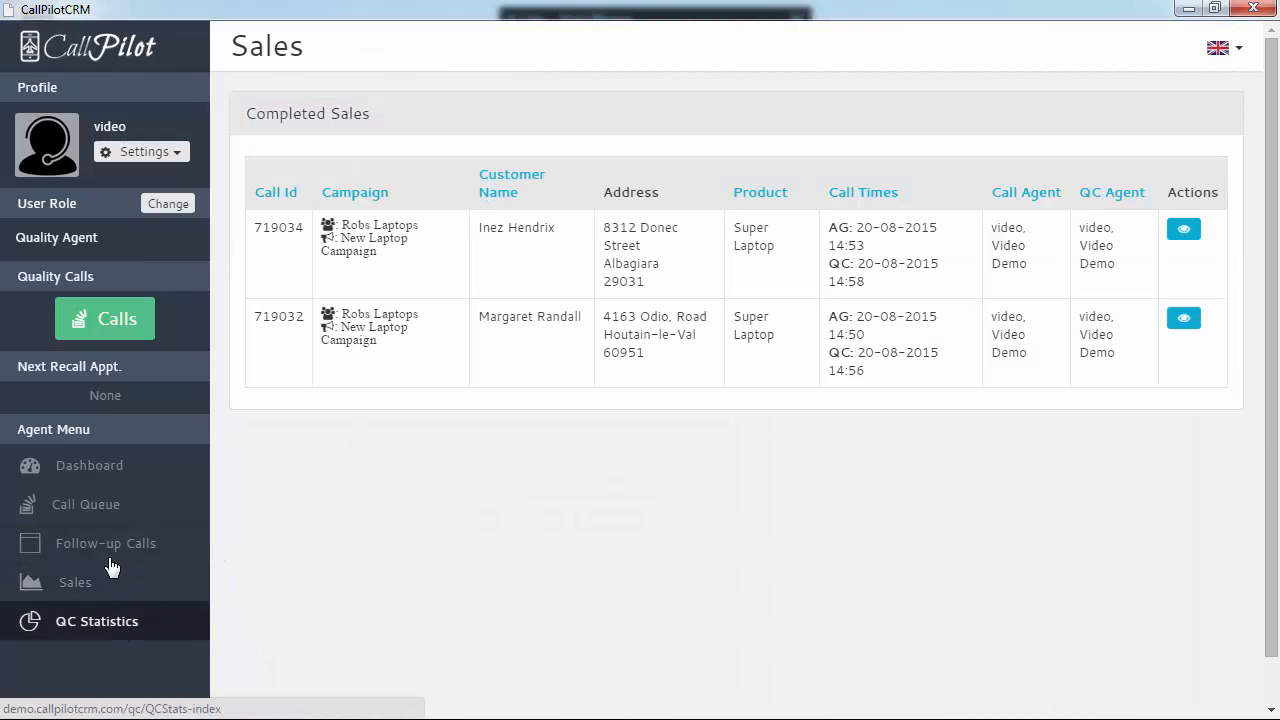
pyautogui.click(106, 625)
pyautogui.scroll(-3, 637, 427)
pyautogui.scroll(3, 637, 427)
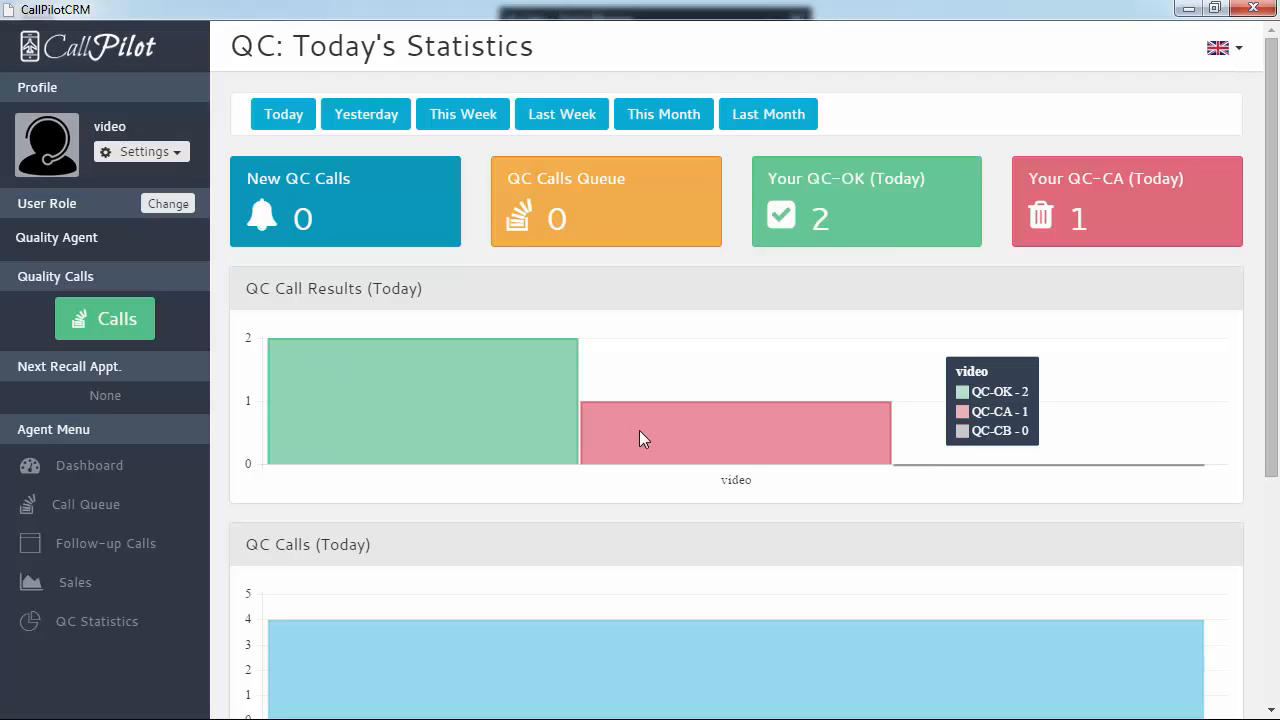
pyautogui.scroll(-4, 844, 509)
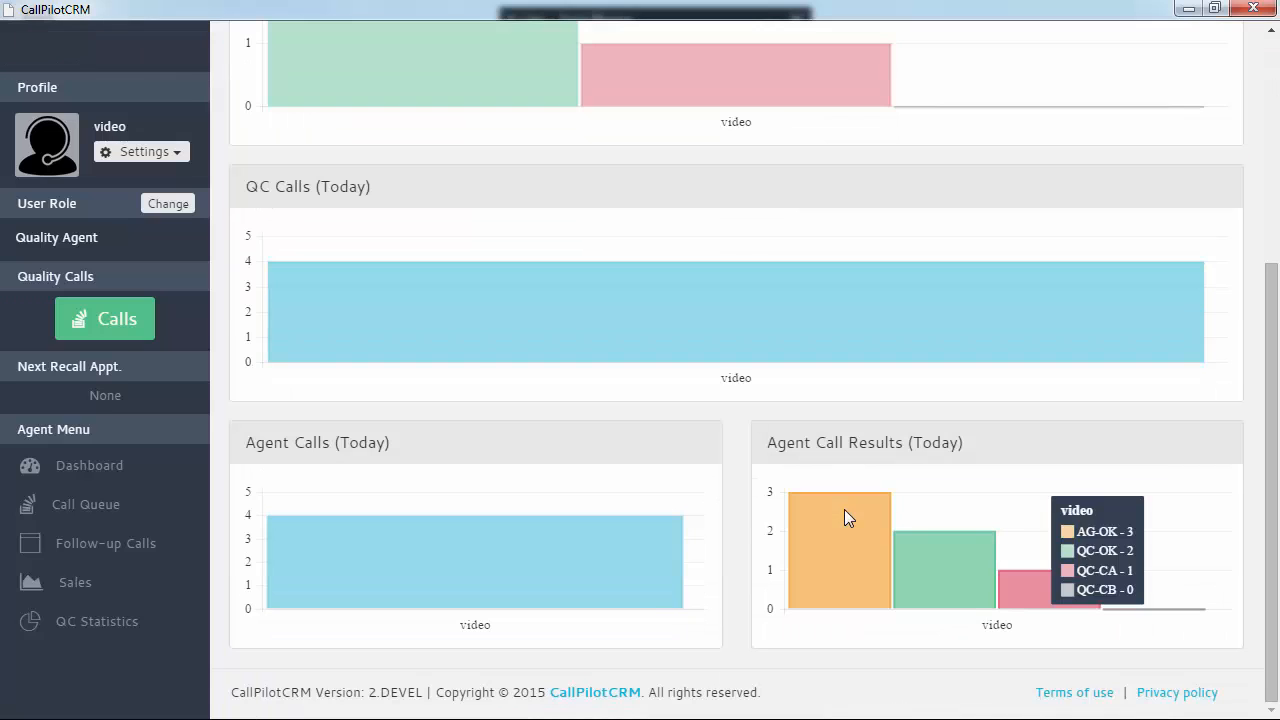
pyautogui.moveTo(418, 561)
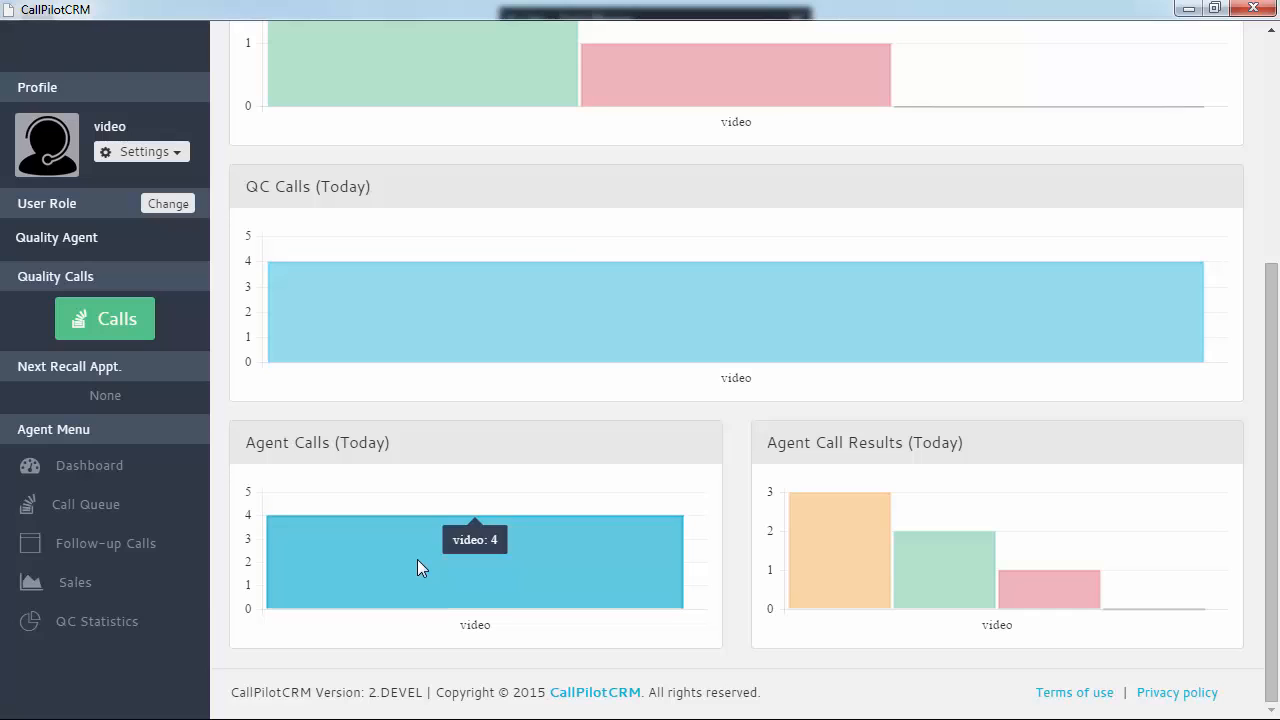
pyautogui.scroll(4, 606, 374)
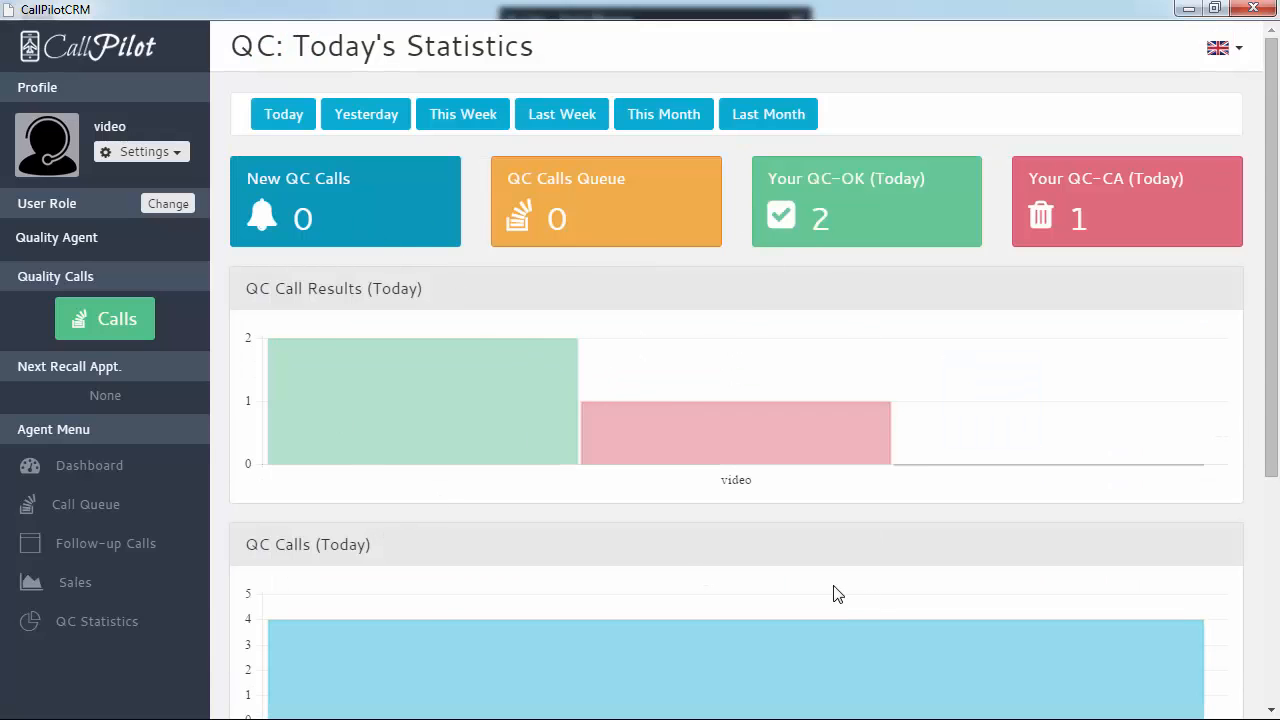
# Switch to the Agent role and list QC outcomes for calls 719034, 719033 and 719032
pyautogui.click(176, 205)
pyautogui.click(440, 345)
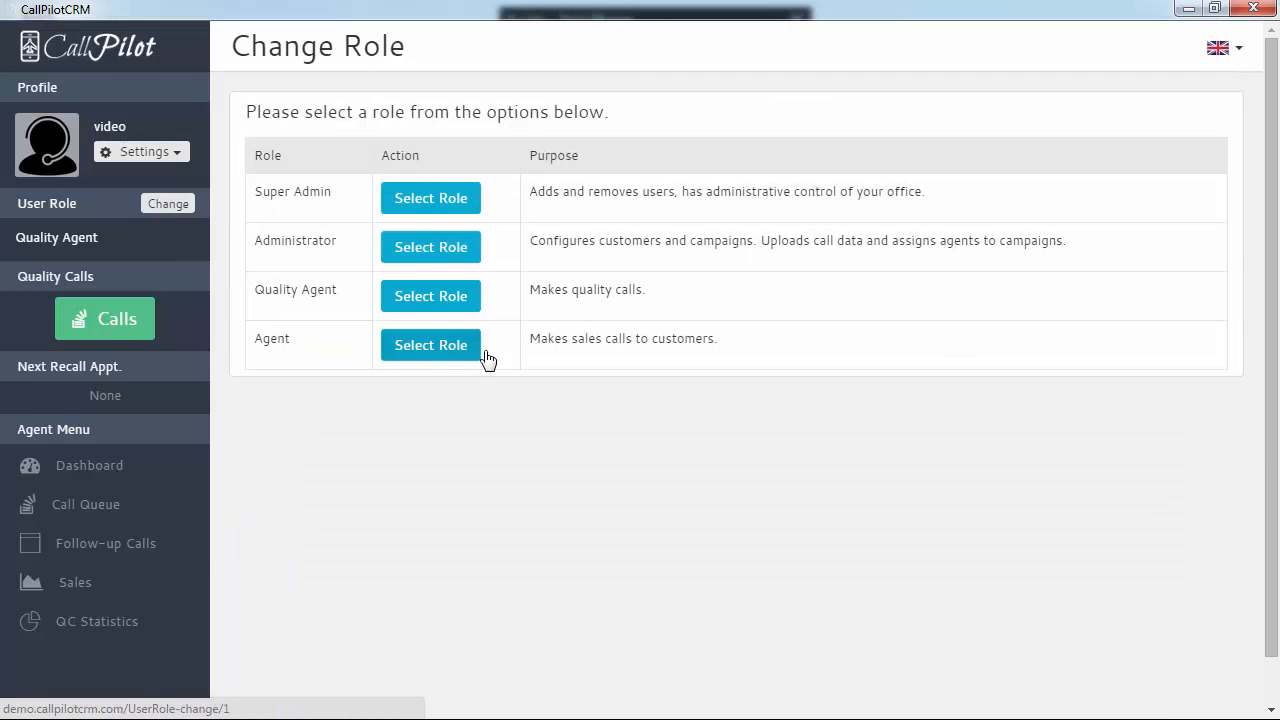
pyautogui.scroll(-1, 338, 542)
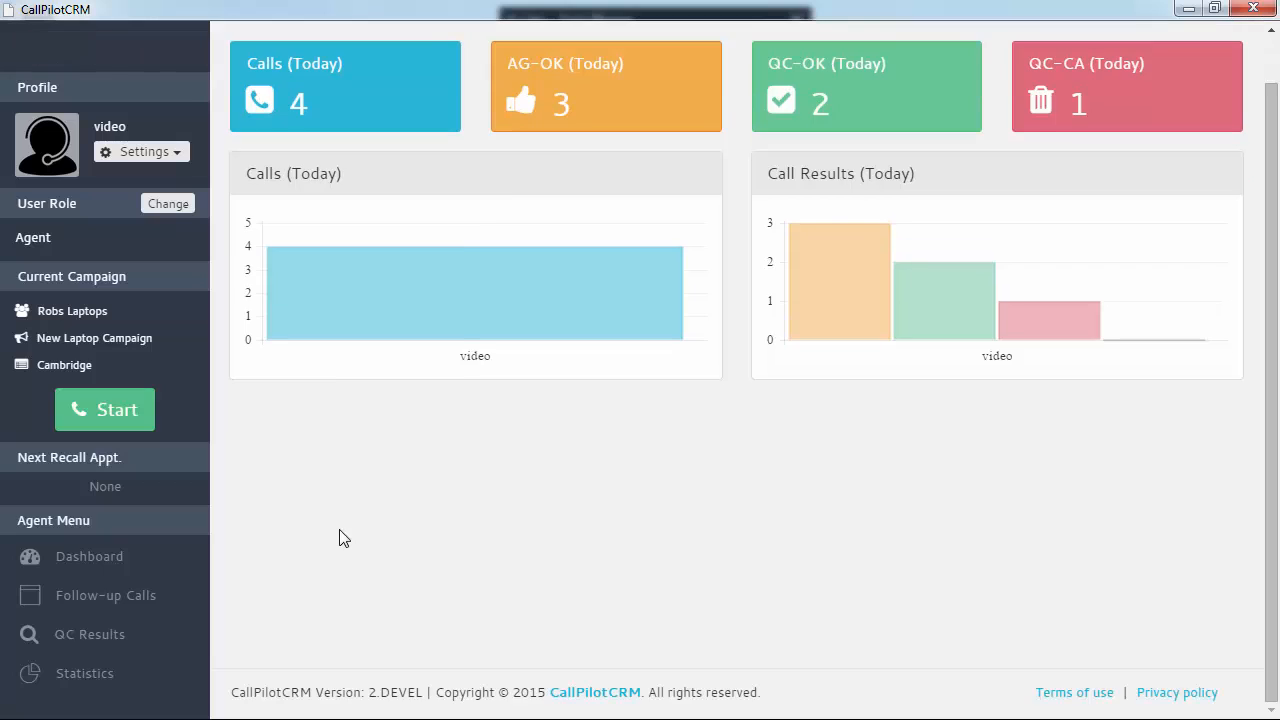
pyautogui.scroll(1, 340, 538)
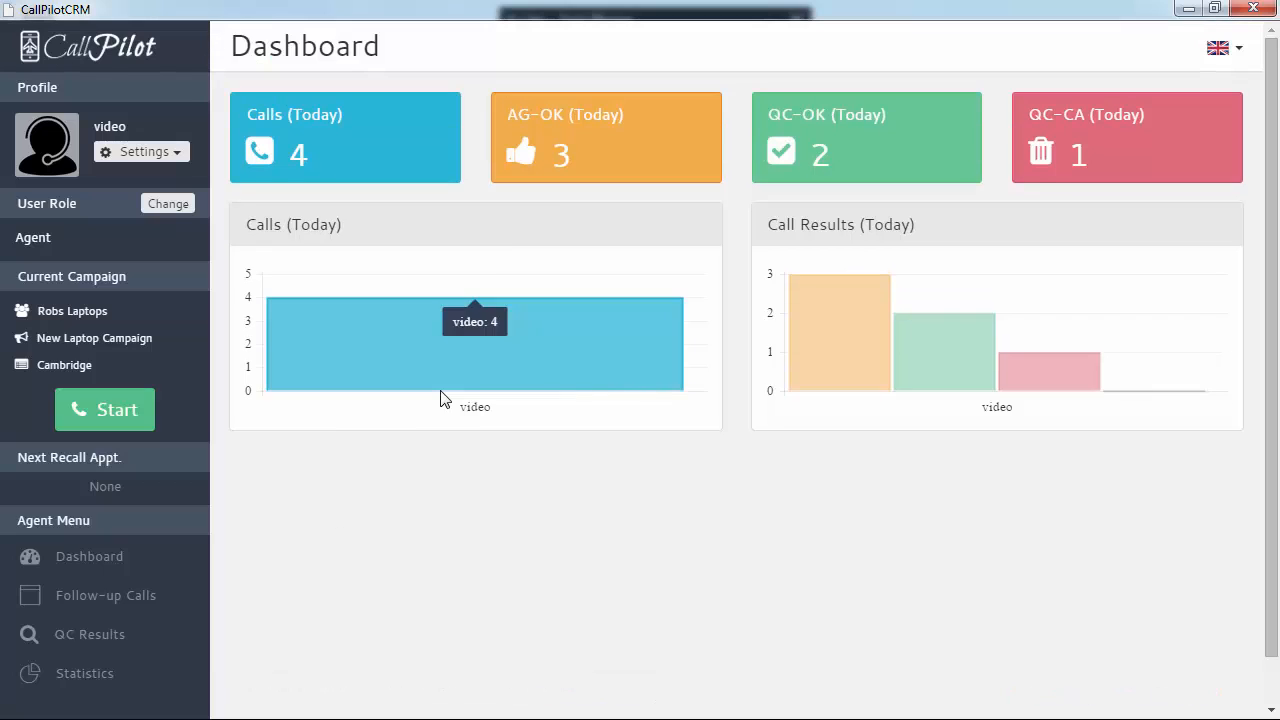
pyautogui.moveTo(587, 383)
pyautogui.moveTo(868, 360)
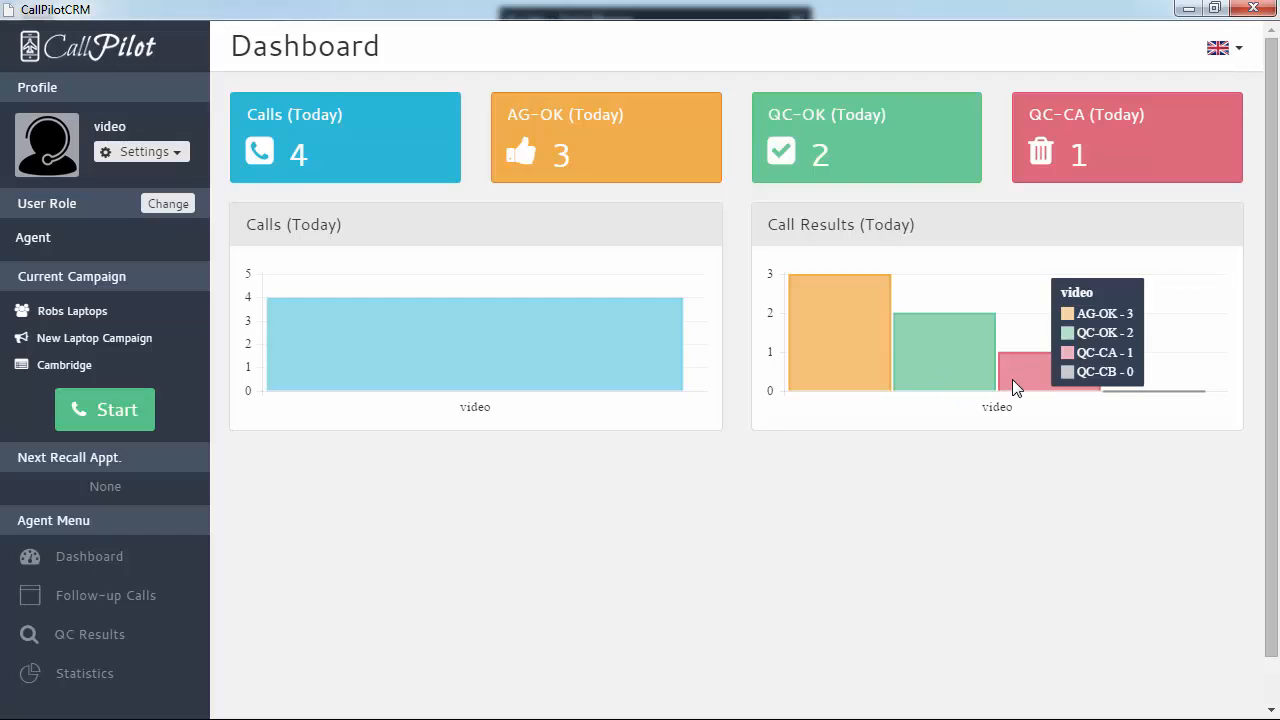
pyautogui.click(98, 634)
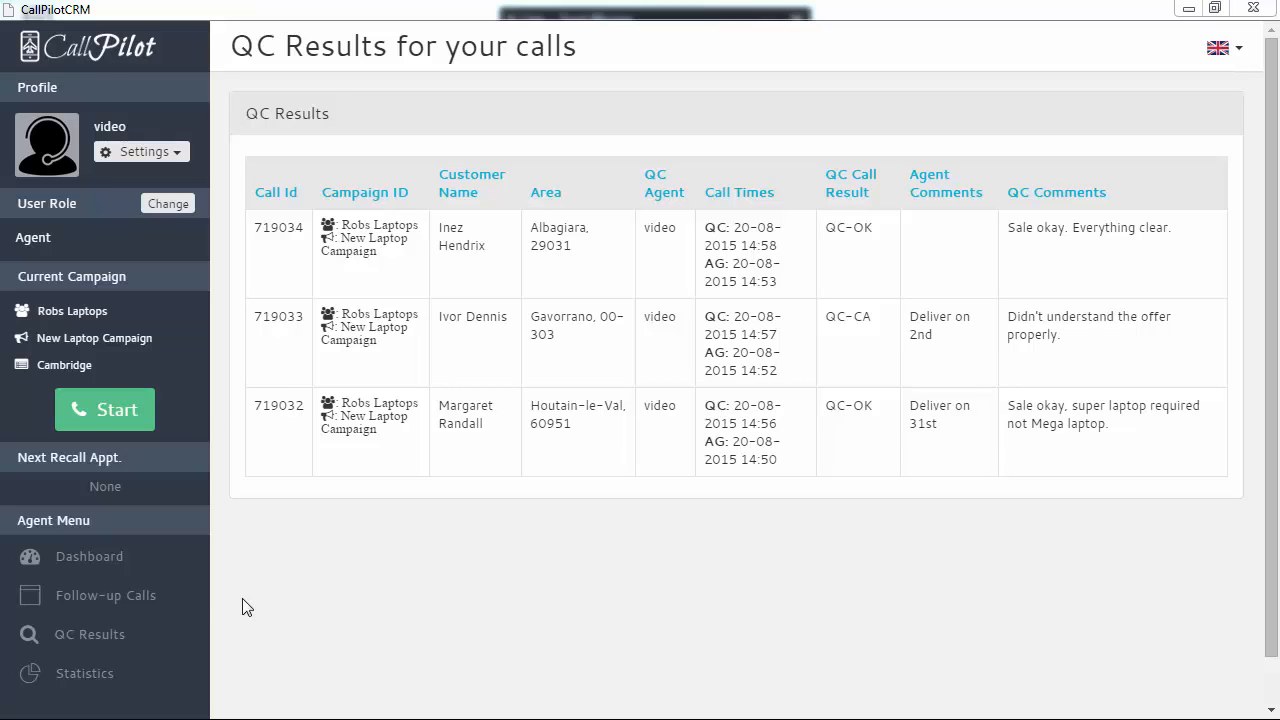
# Switch to the Administrator role and review the dashboard's call results
pyautogui.click(169, 204)
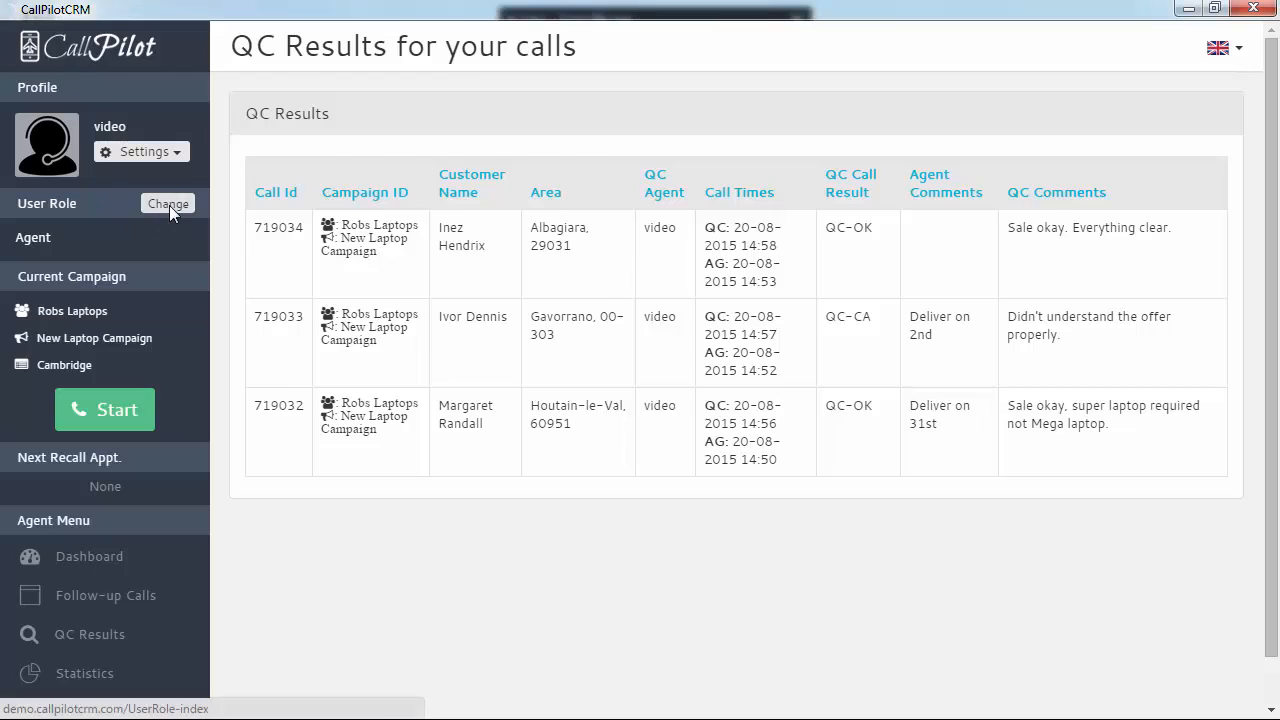
pyautogui.click(425, 248)
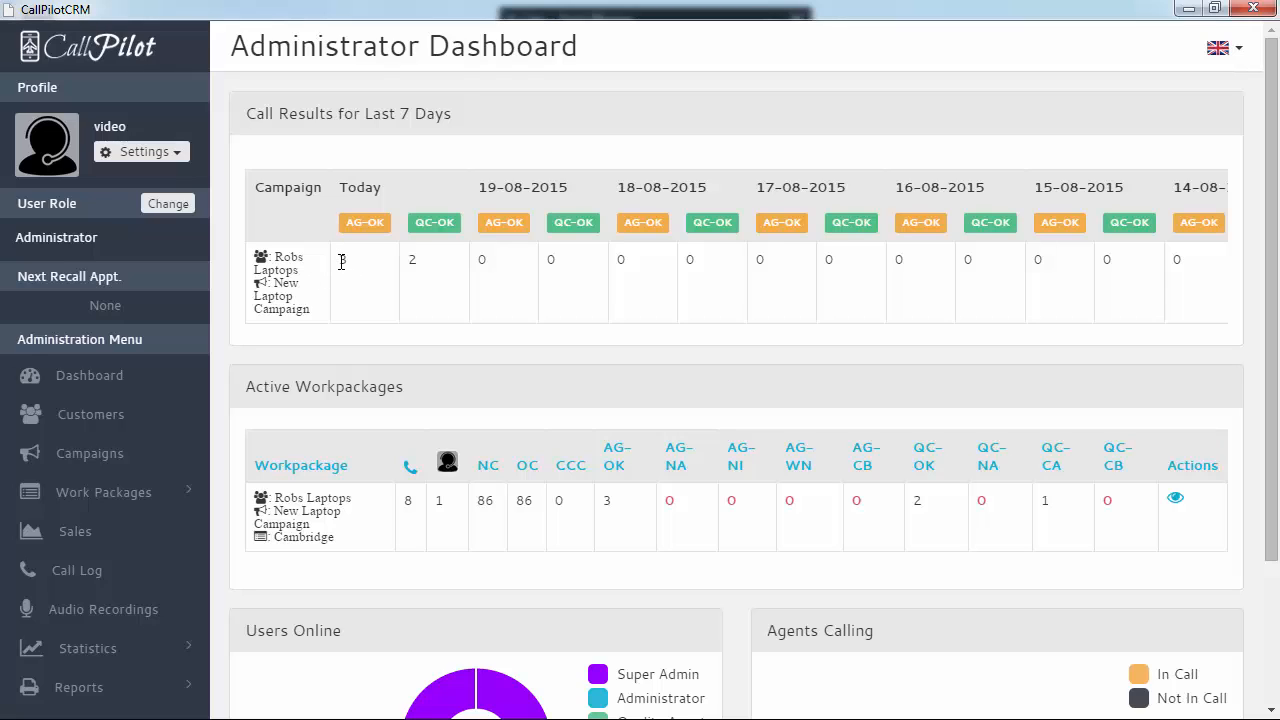
pyautogui.click(407, 263)
pyautogui.scroll(-2, 537, 555)
pyautogui.scroll(1, 393, 475)
# Inspect the Cambridge work package's 8 calls and its column tooltips for AG-OK, QC-OK and QC-CA
pyautogui.doubleClick(406, 416)
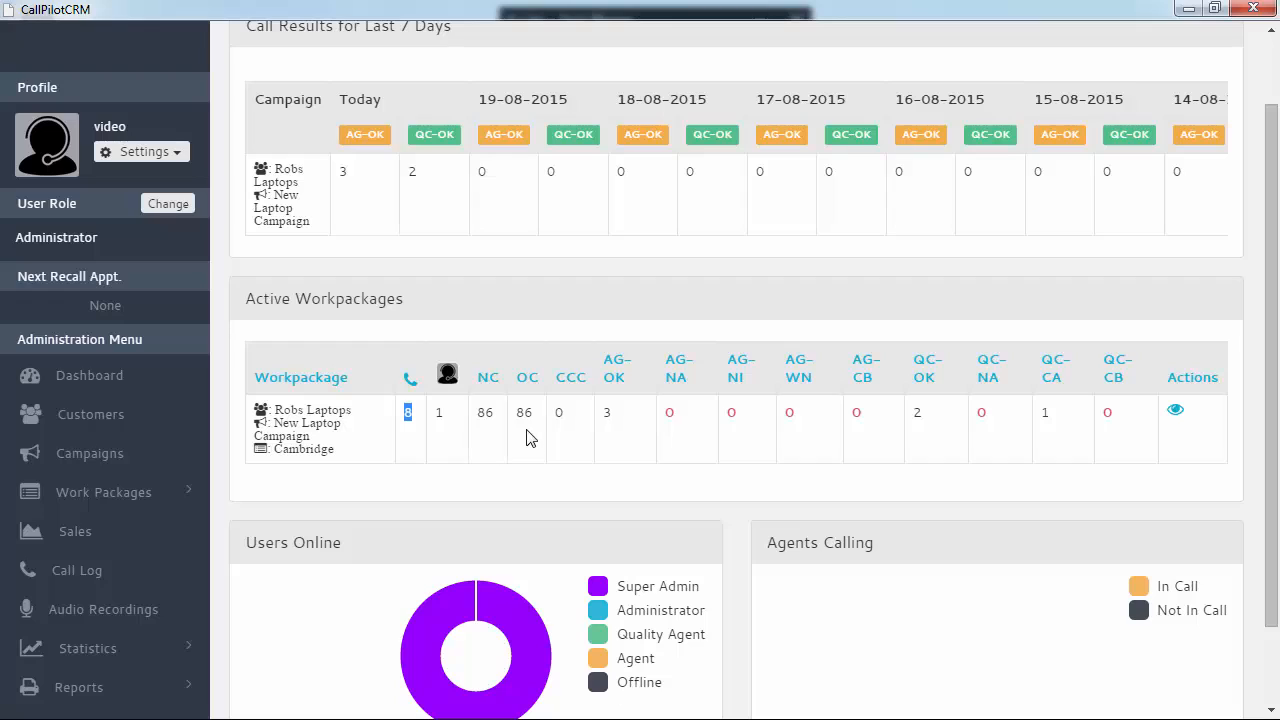
pyautogui.moveTo(422, 424); pyautogui.dragTo(397, 420)
pyautogui.click(407, 418)
pyautogui.moveTo(498, 385)
pyautogui.moveTo(569, 390)
pyautogui.moveTo(447, 383)
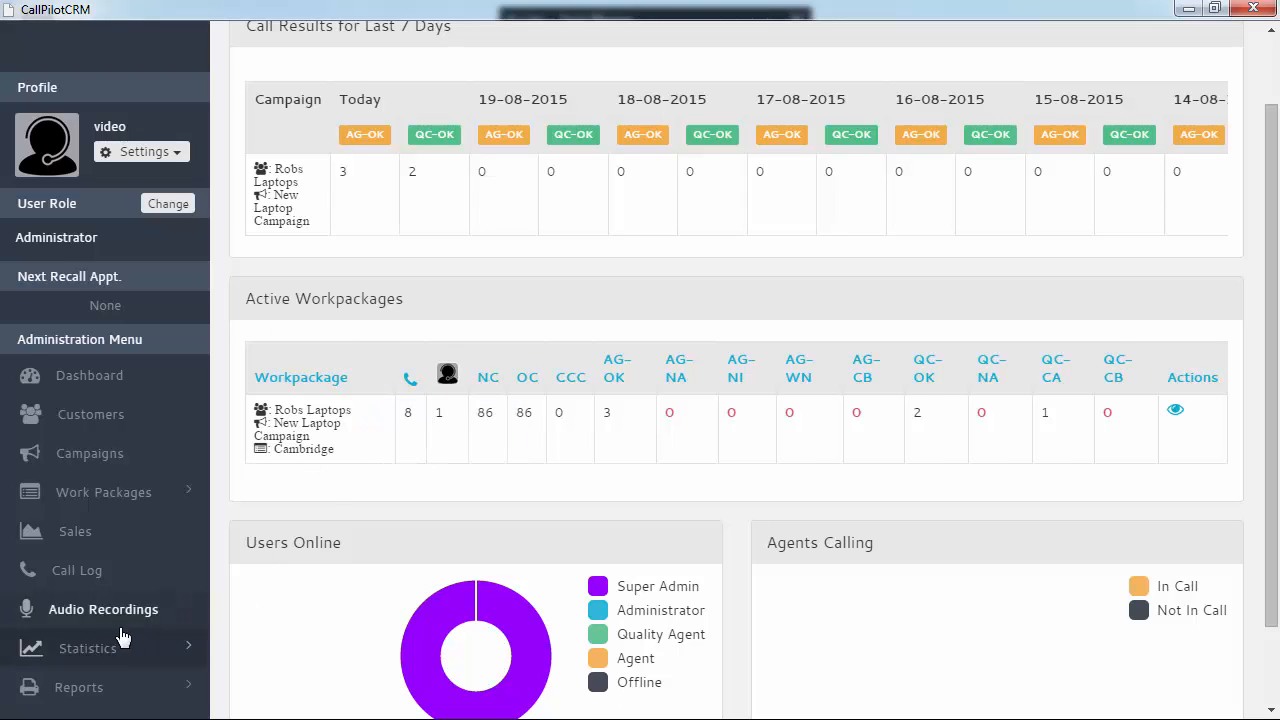
# Review the Work Package statistics, then expand the Reports menu beside the completed Super Laptop sales
pyautogui.click(105, 656)
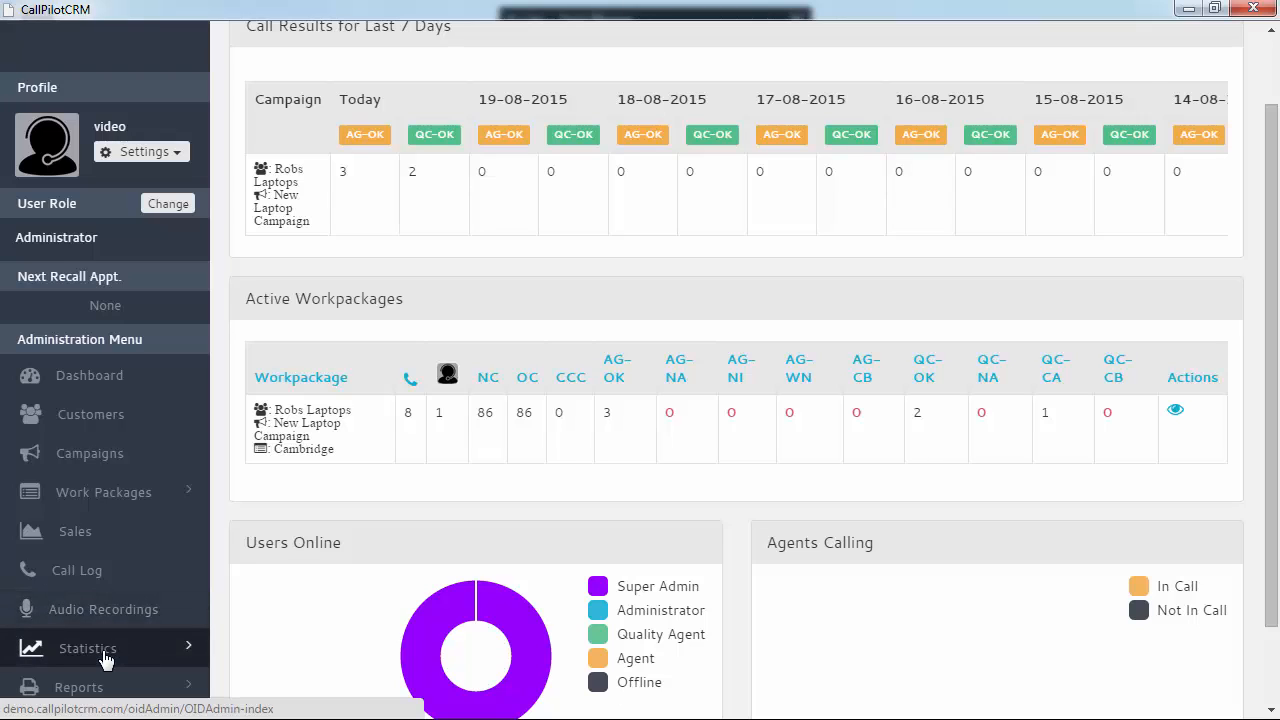
pyautogui.click(105, 687)
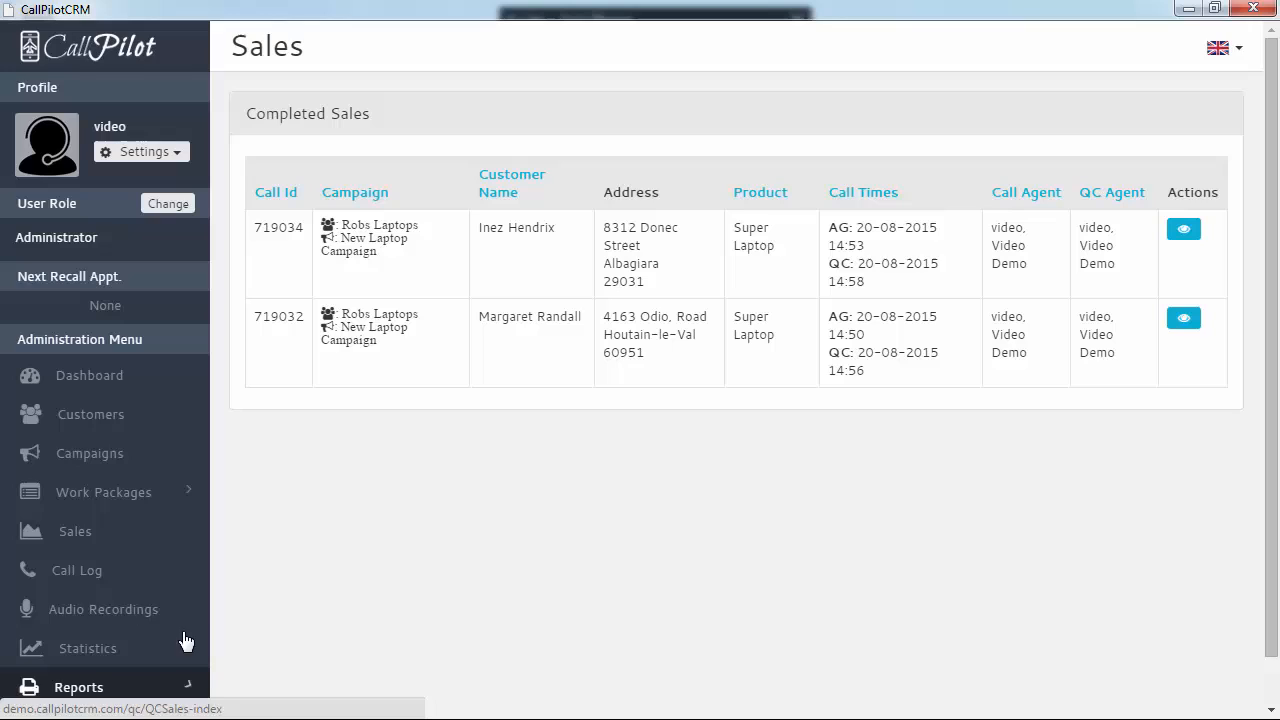
pyautogui.scroll(-1, 271, 608)
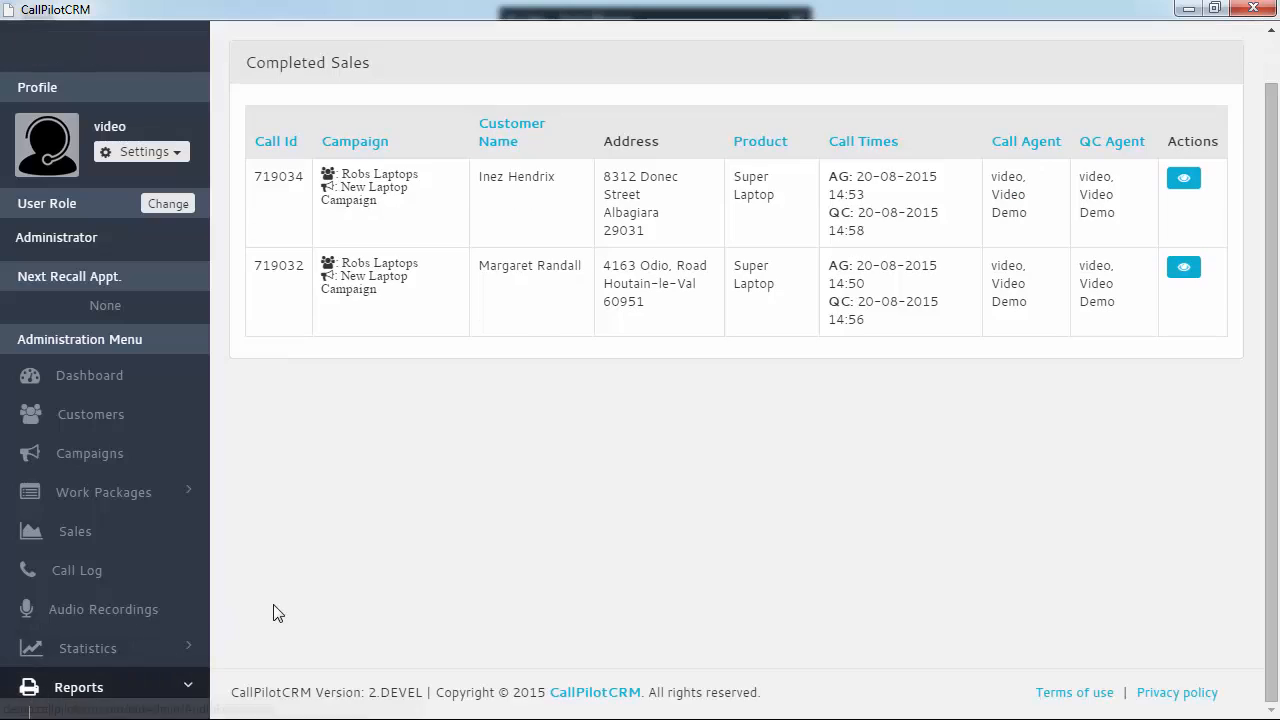
pyautogui.scroll(-1, 191, 634)
pyautogui.click(191, 634)
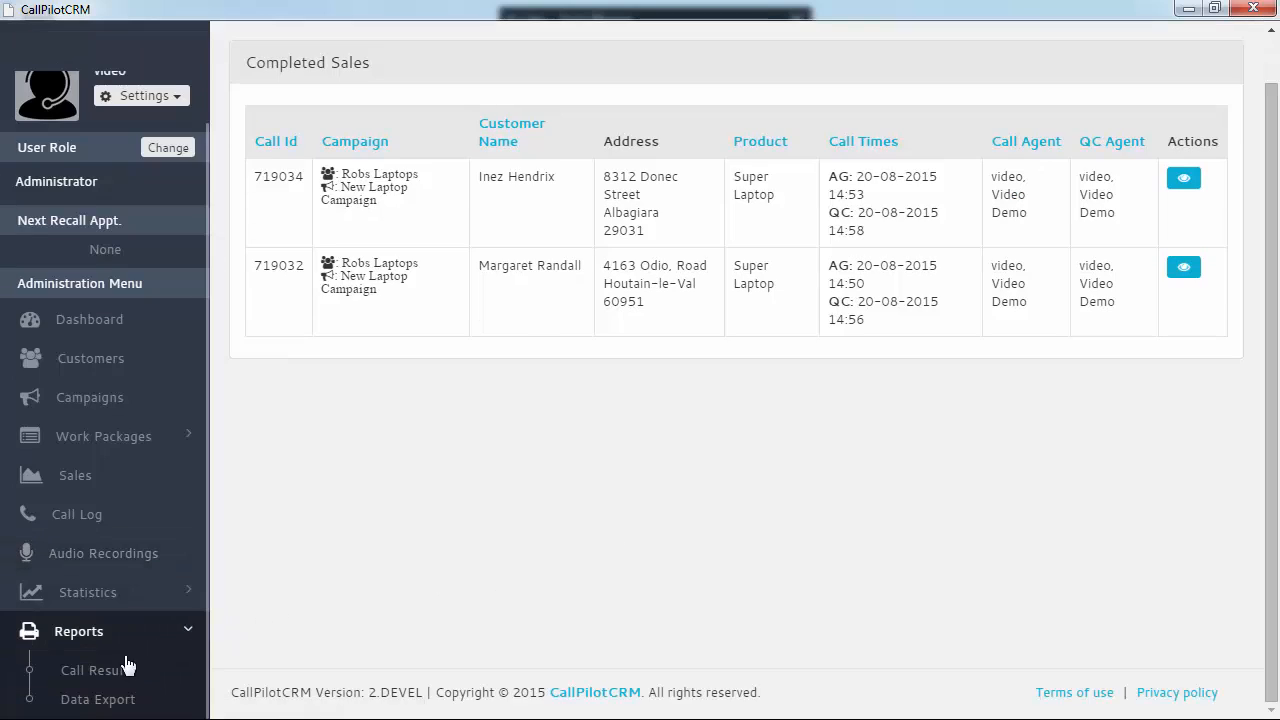
# List the agent call results starting 20 August 2015 in the Call Results report
pyautogui.click(97, 670)
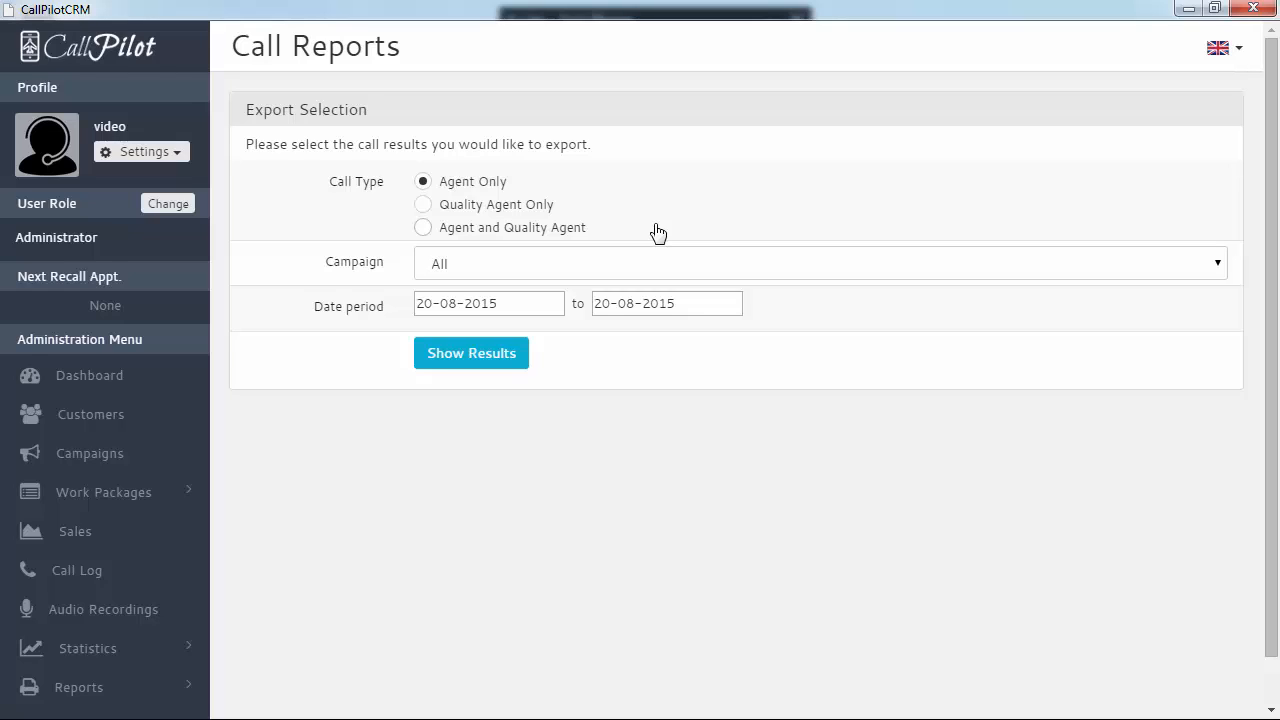
pyautogui.click(492, 303)
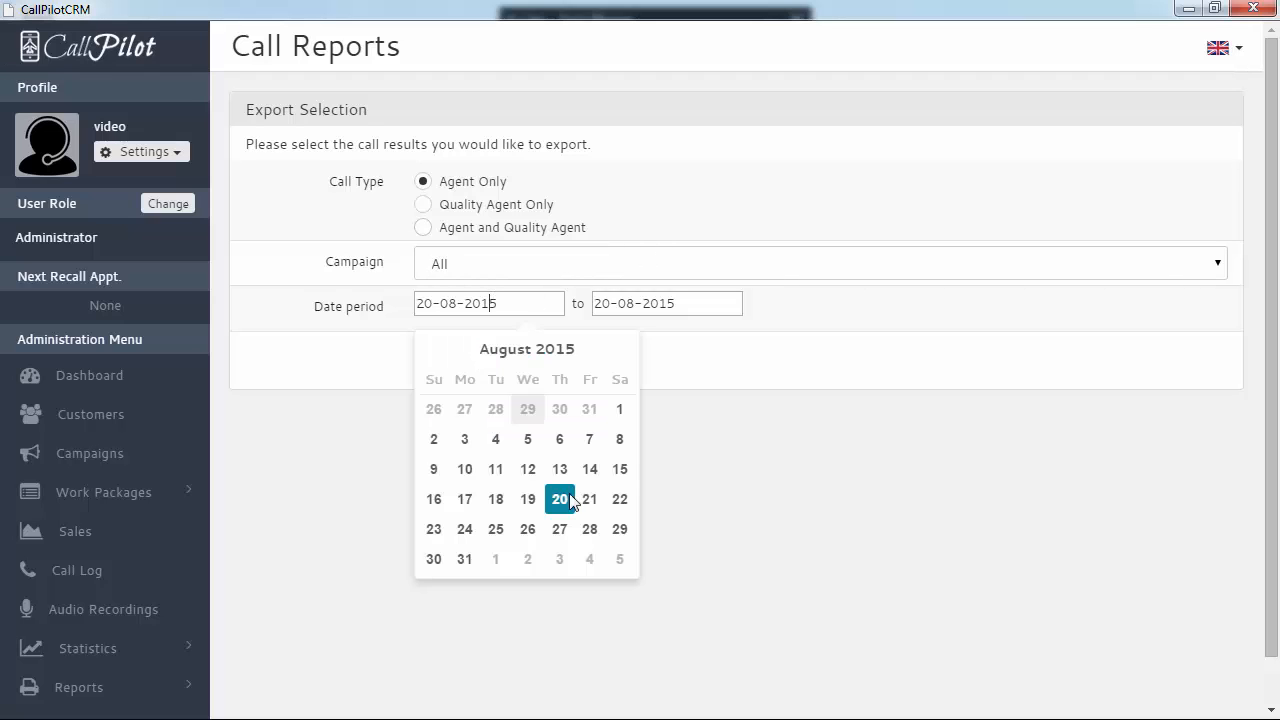
pyautogui.click(562, 499)
pyautogui.click(477, 363)
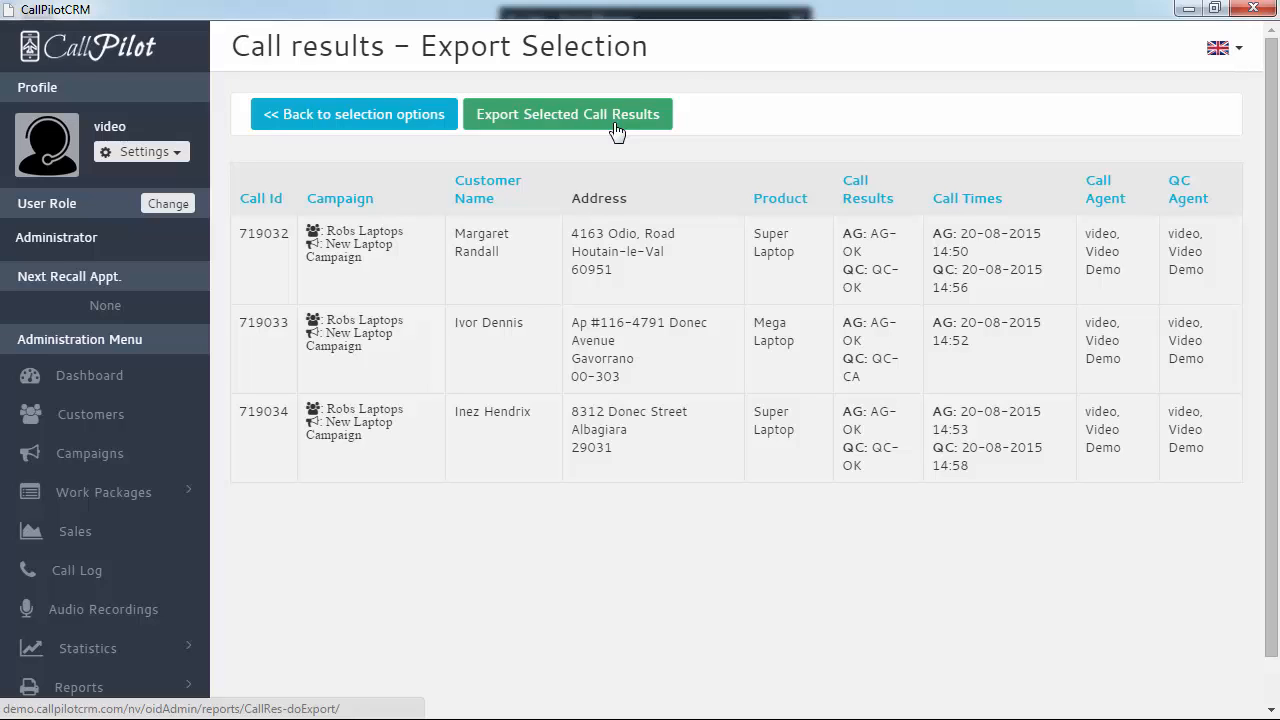
pyautogui.scroll(-2, 191, 461)
pyautogui.scroll(2, 230, 455)
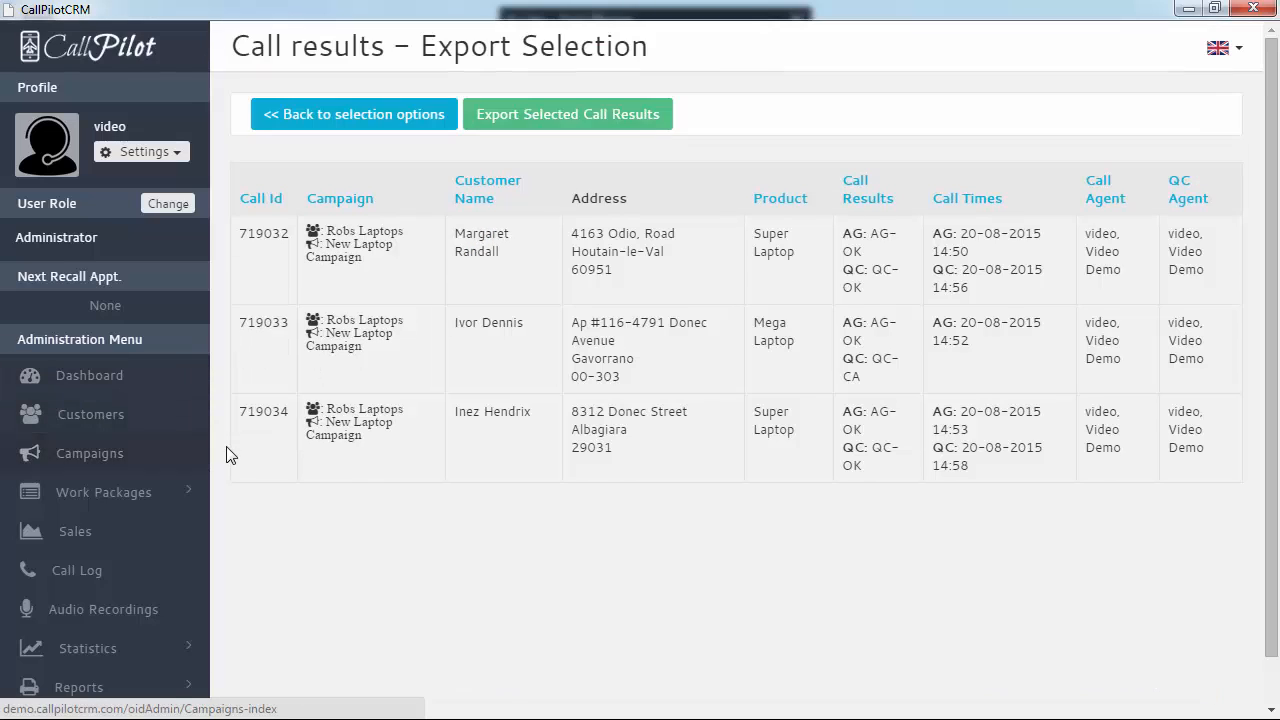
# Select New Laptop Campaign and its Cambridge work package in Data Export
pyautogui.click(320, 116)
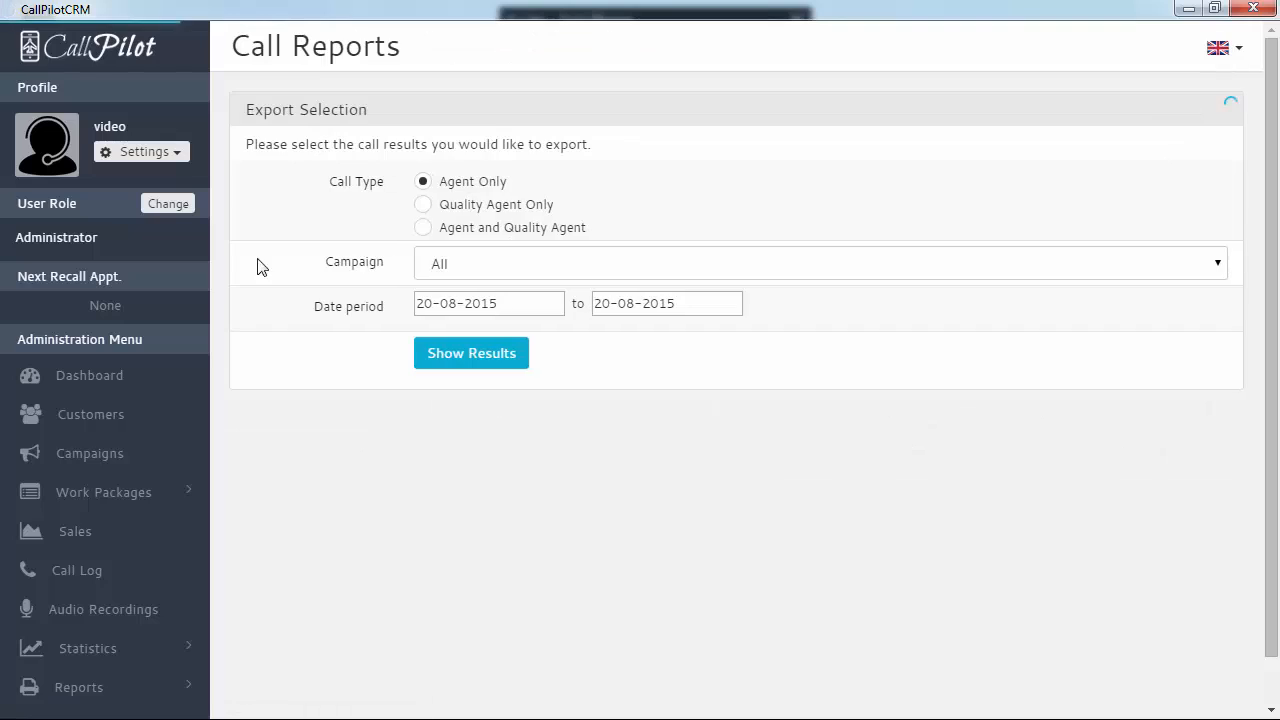
pyautogui.click(137, 700)
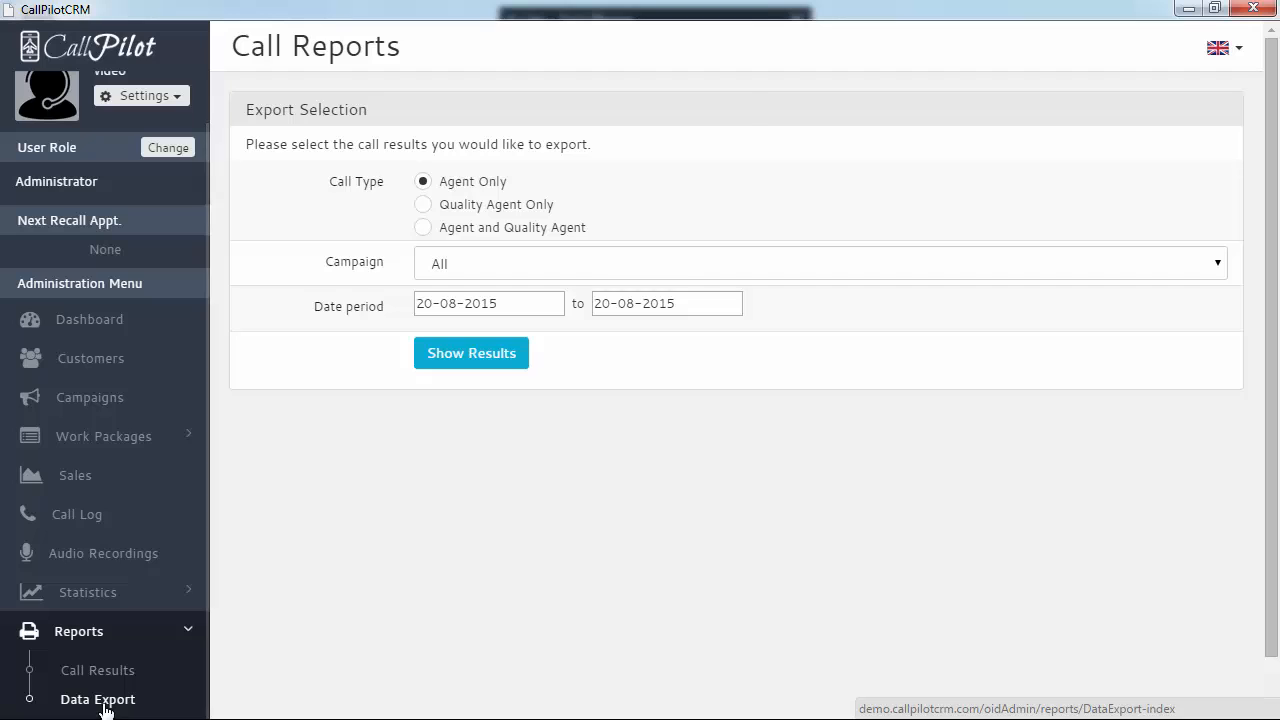
pyautogui.click(104, 699)
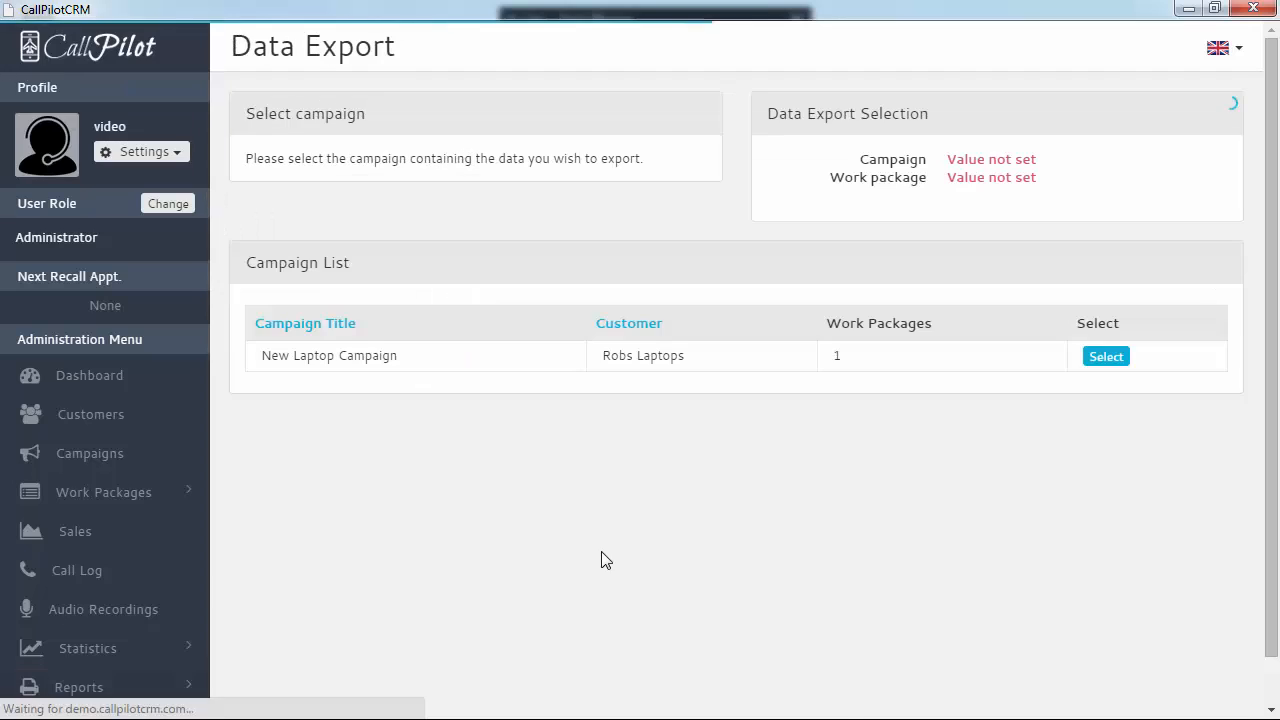
pyautogui.click(1114, 360)
pyautogui.click(1005, 421)
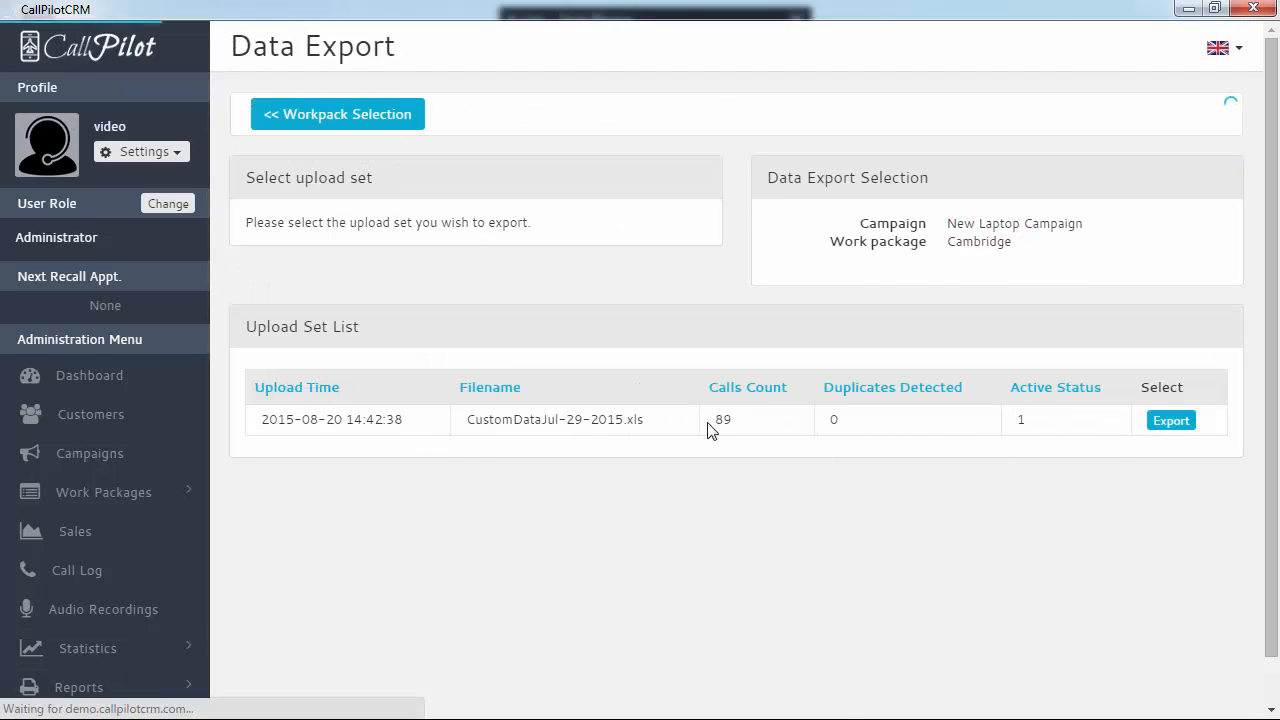